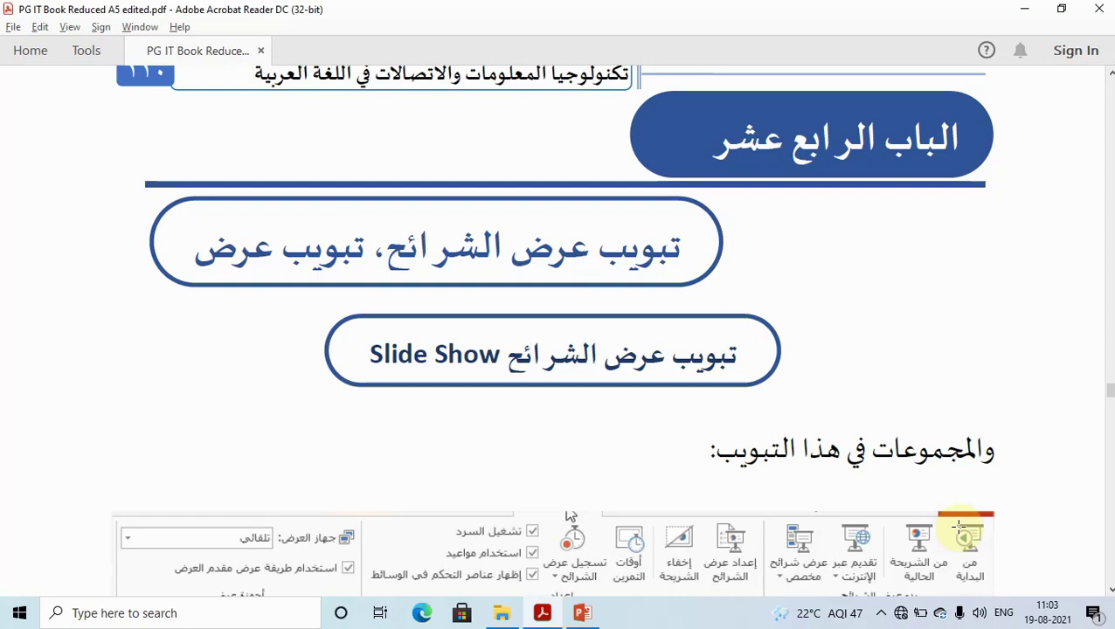
# Step: Scroll page 110 of the textbook PDF down to the Slide Show group tools, starting with From Beginning (F5)
pyautogui.scroll(-3, 887, 409)
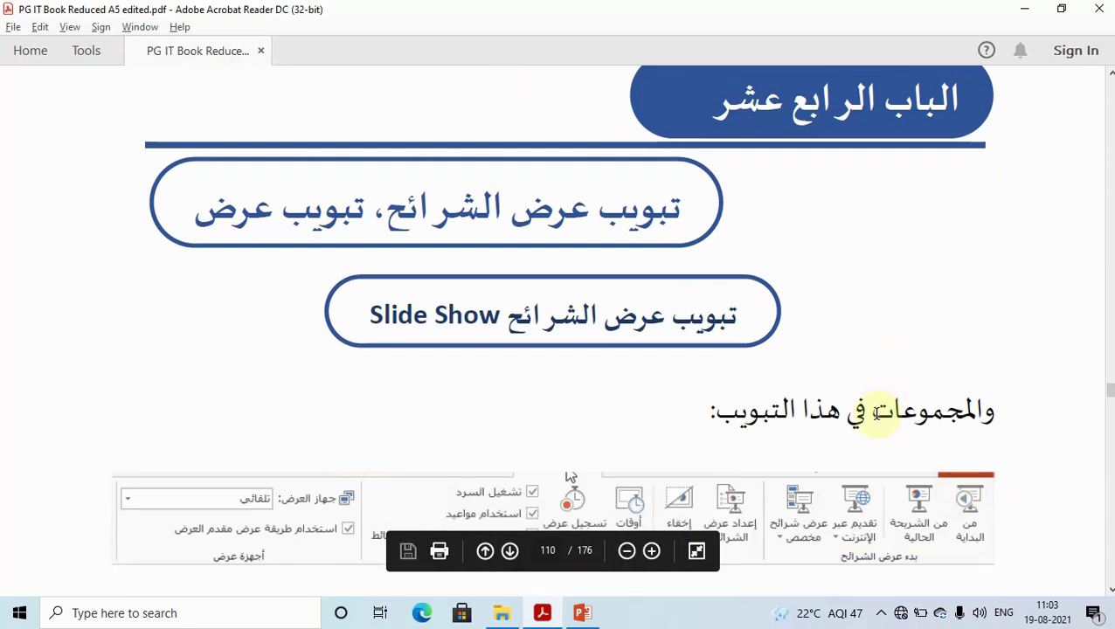
pyautogui.scroll(-4, 874, 418)
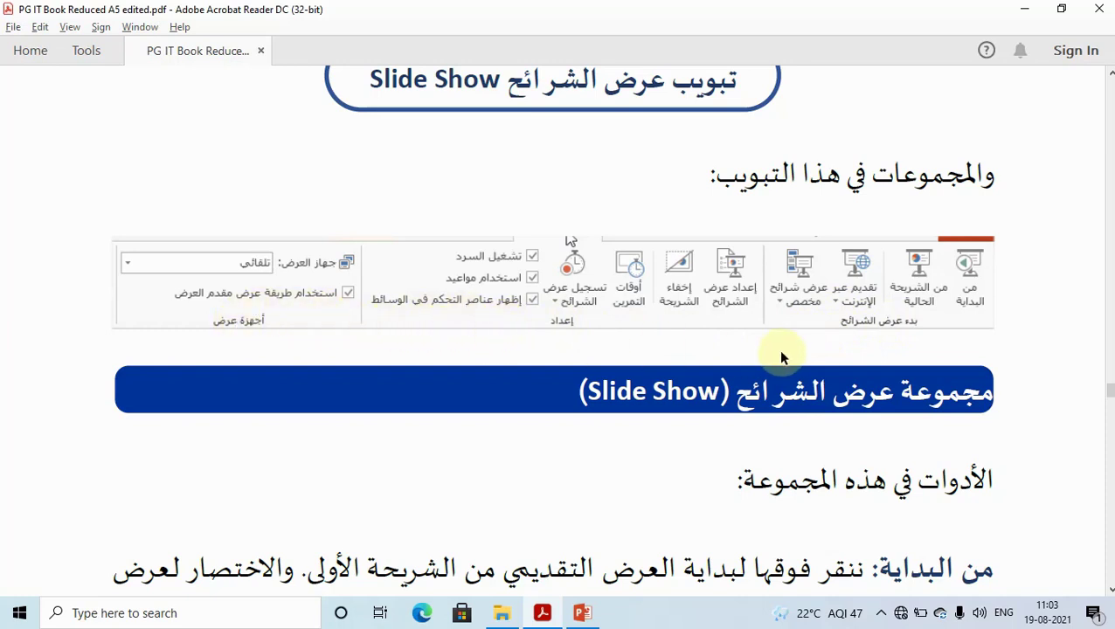
pyautogui.scroll(-1, 798, 376)
pyautogui.scroll(-1, 798, 375)
pyautogui.scroll(-1, 798, 376)
pyautogui.scroll(-1, 798, 378)
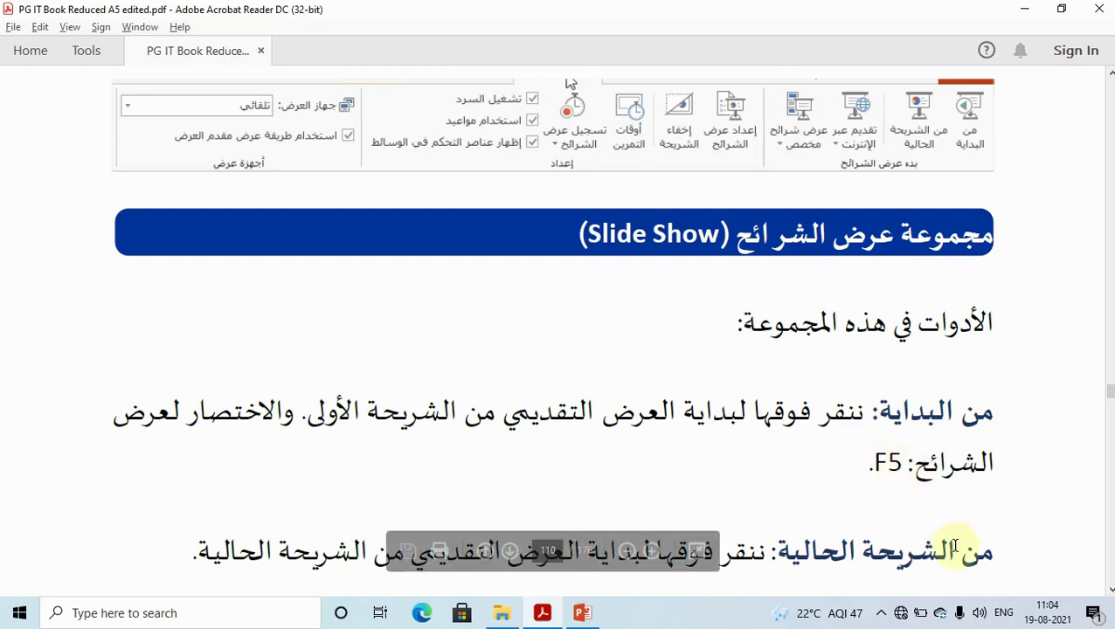
pyautogui.click(1110, 592)
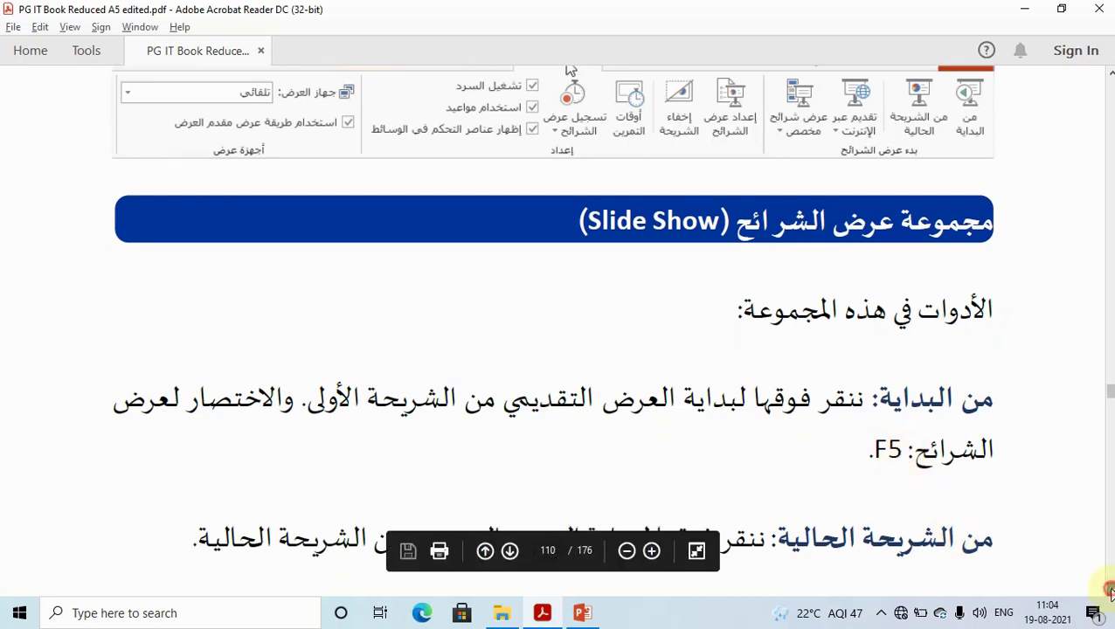
# Step: Scroll past the Present Online text to the Custom Slide Show paragraph and its Custom Shows illustration
pyautogui.click(1110, 592)
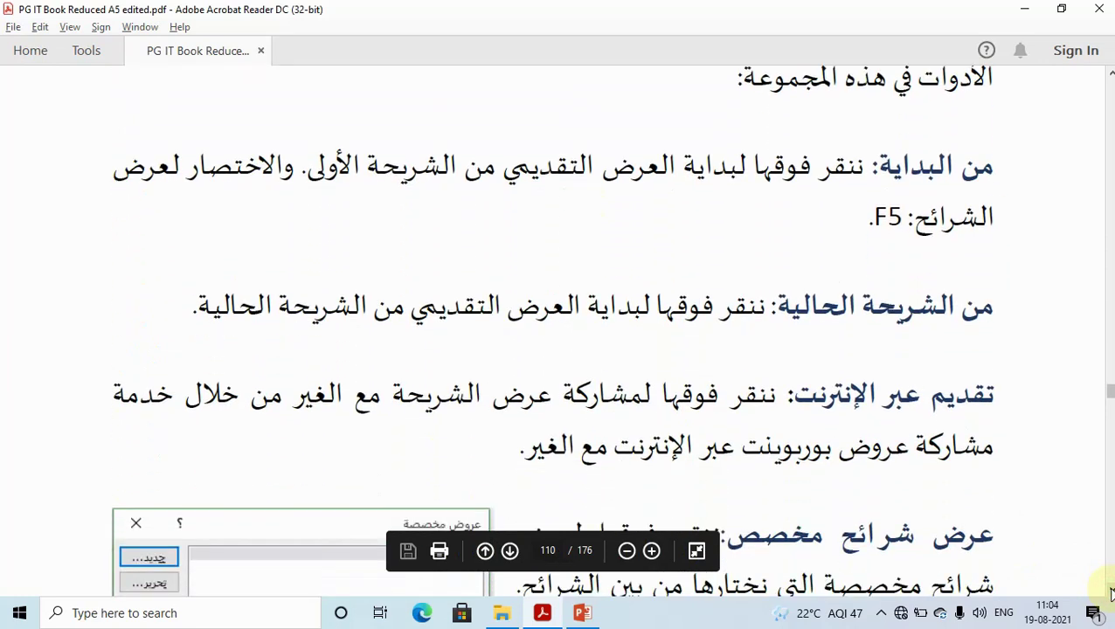
pyautogui.click(1110, 592)
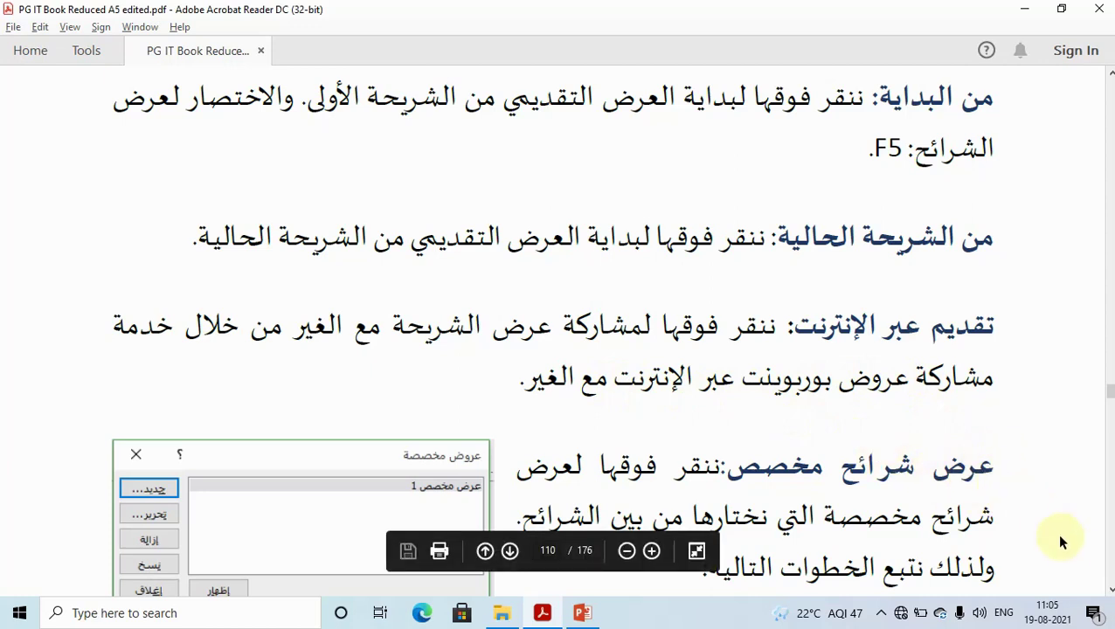
pyautogui.click(1110, 591)
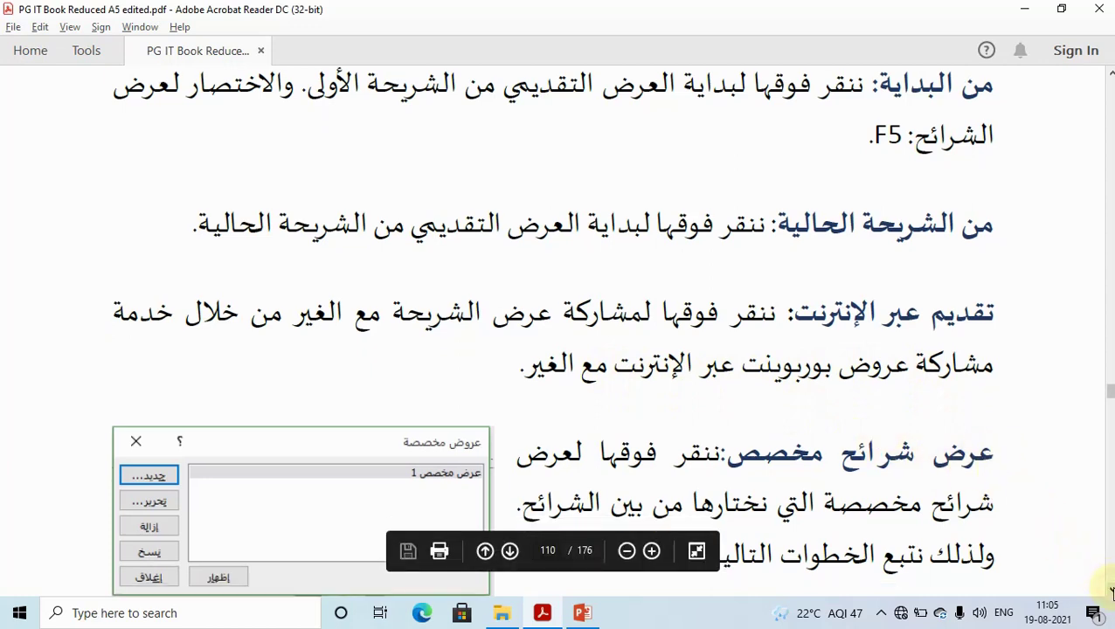
# Step: Scroll the PDF down to step 1, clicking Custom Slide Show, at the foot of page 110
pyautogui.click(1110, 591)
pyautogui.click(1110, 591)
pyautogui.click(1110, 591)
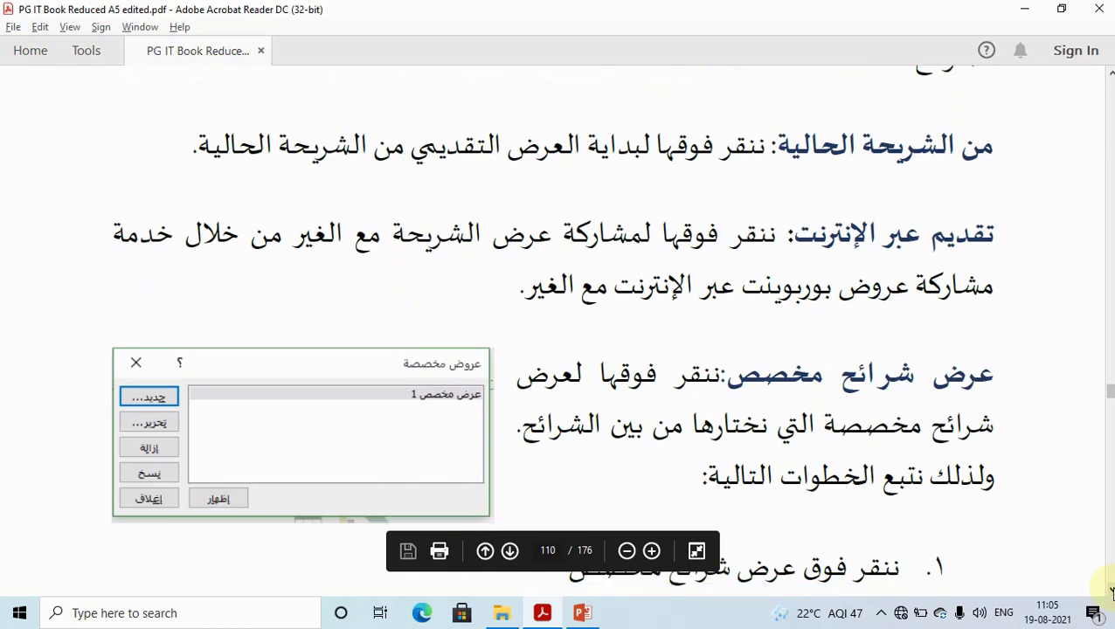
pyautogui.click(1110, 591)
pyautogui.click(1110, 591)
pyautogui.click(1110, 590)
pyautogui.click(1110, 591)
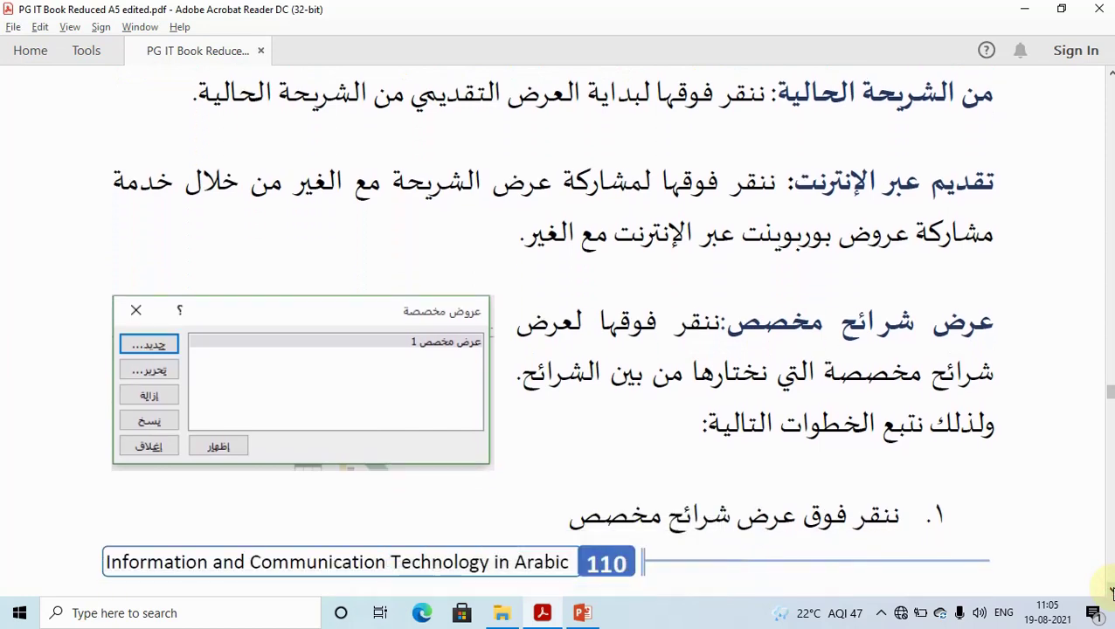
pyautogui.click(1110, 591)
pyautogui.click(1110, 591)
pyautogui.click(1110, 590)
pyautogui.click(1110, 591)
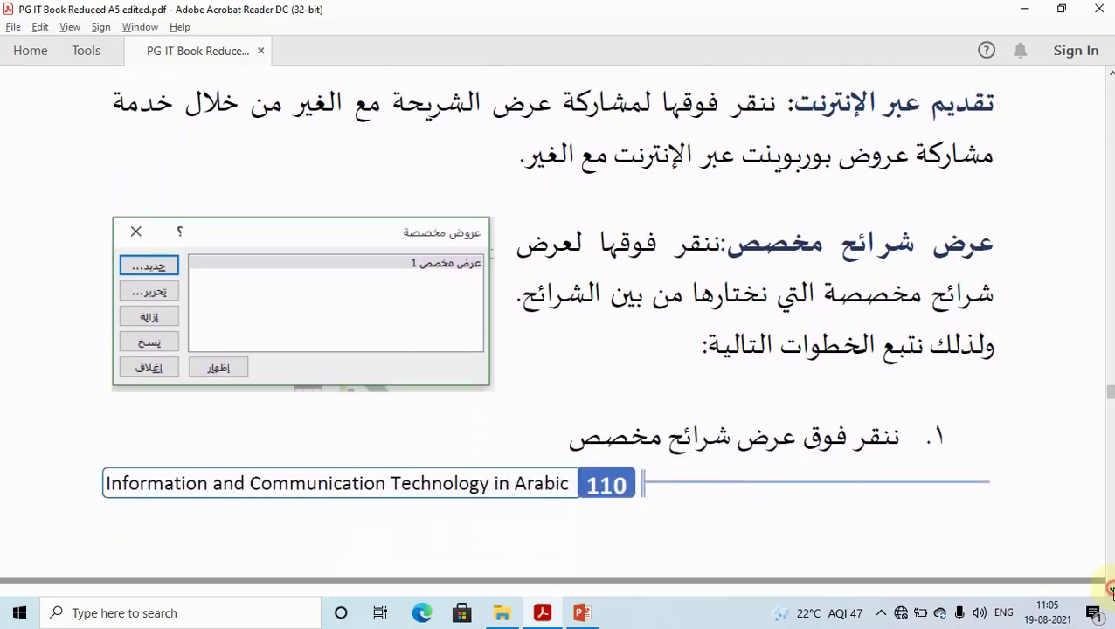
pyautogui.click(1110, 591)
pyautogui.click(1110, 591)
pyautogui.click(1110, 591)
pyautogui.click(1110, 591)
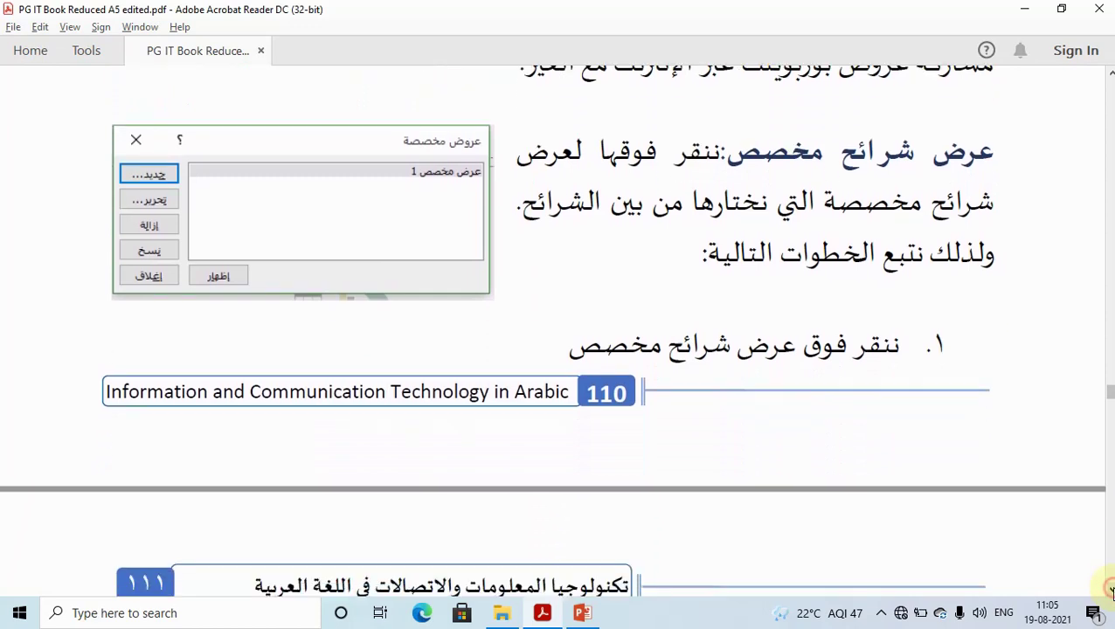
pyautogui.click(1110, 591)
pyautogui.click(1110, 591)
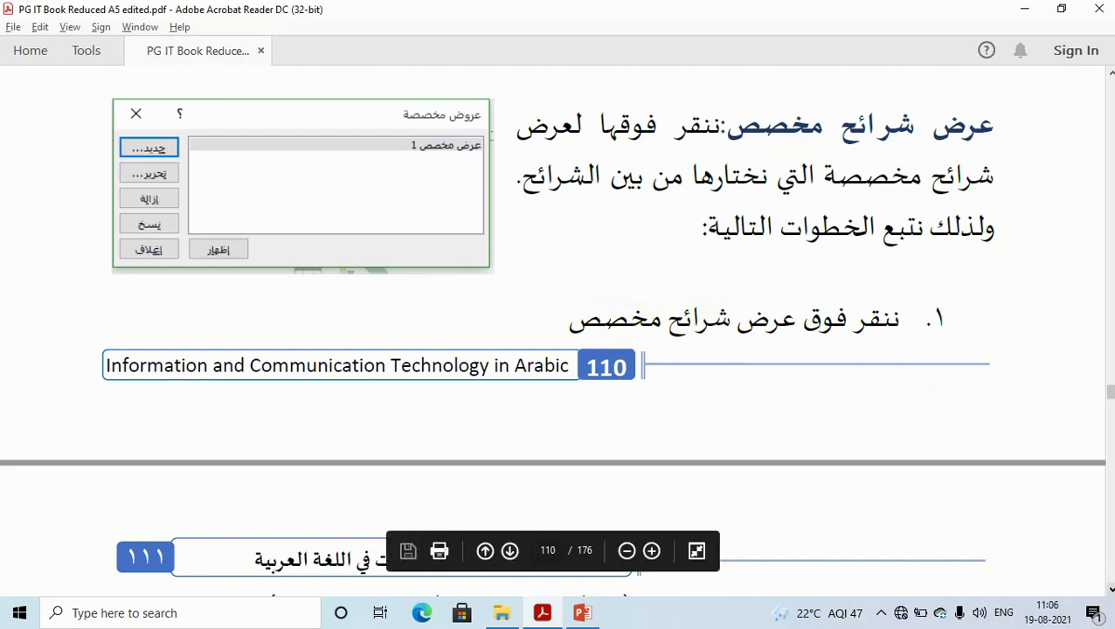
# Step: Scroll onto page 111 to read custom-show steps 2–6 and the Define Custom Show illustration
pyautogui.scroll(-2, 957, 383)
pyautogui.scroll(-5, 957, 383)
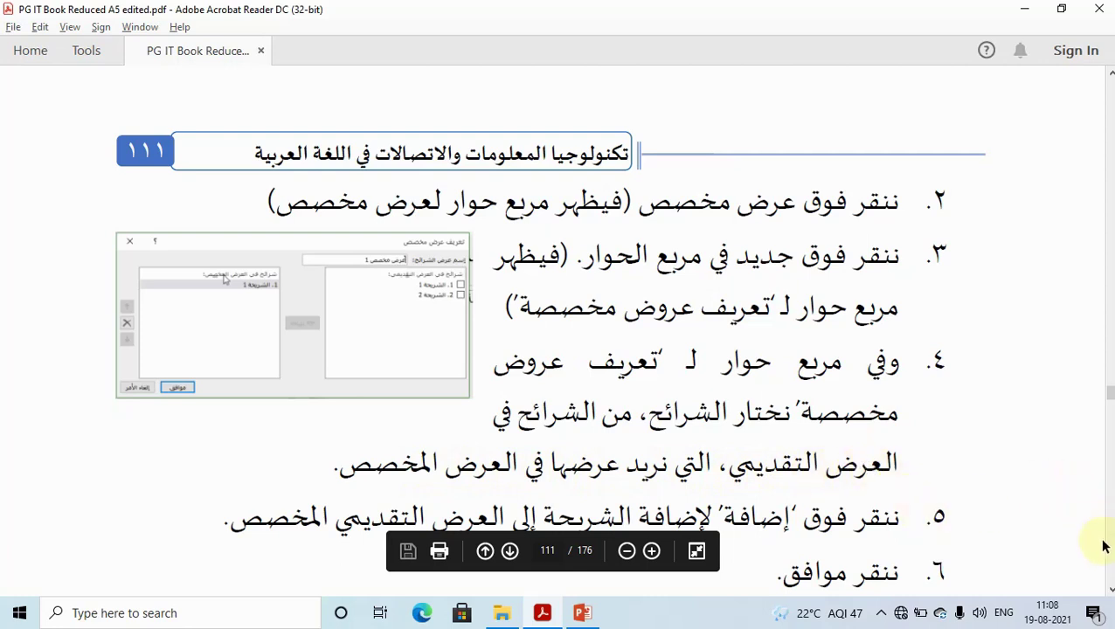
# Step: Scroll to the end of the custom-show steps above the Set Up group, then switch to the Sudan presentation
pyautogui.click(1111, 593)
pyautogui.click(1110, 594)
pyautogui.click(1110, 594)
pyautogui.click(1110, 593)
pyautogui.click(1110, 593)
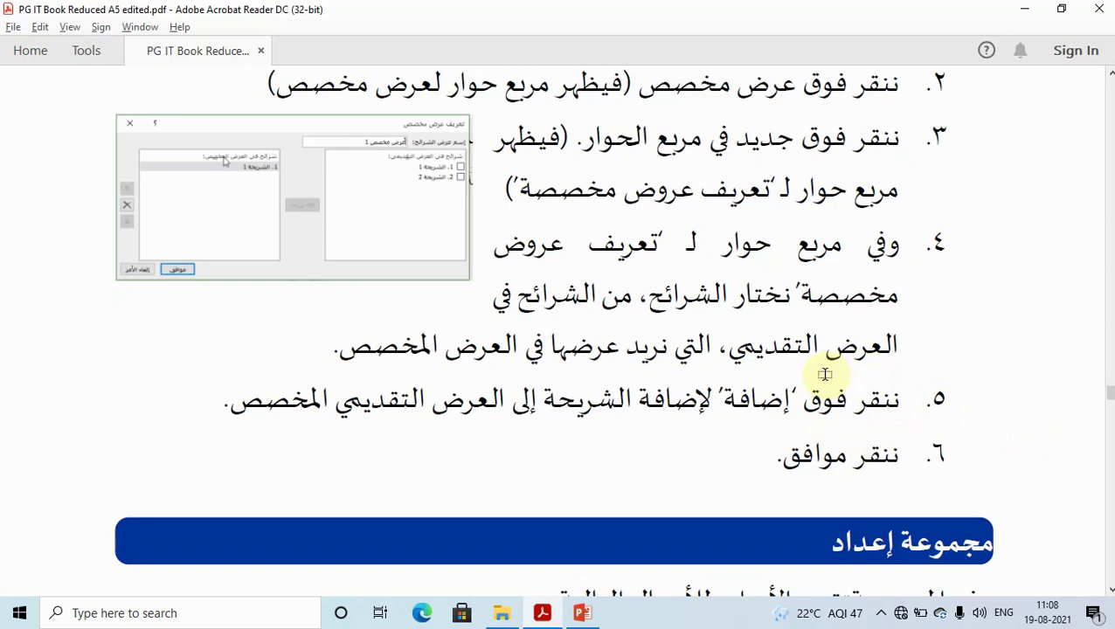
pyautogui.hotkey('alt', 'Tab')
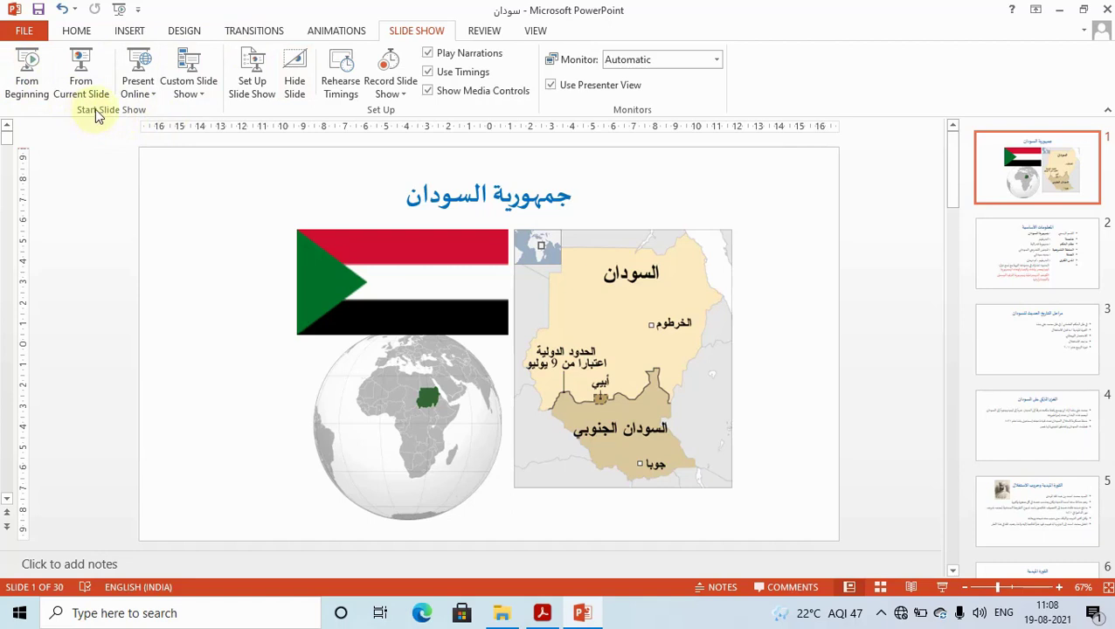
# Step: Run the Sudan slide show from the beginning, once from the ribbon and twice with F5, exiting each time
pyautogui.click(31, 82)
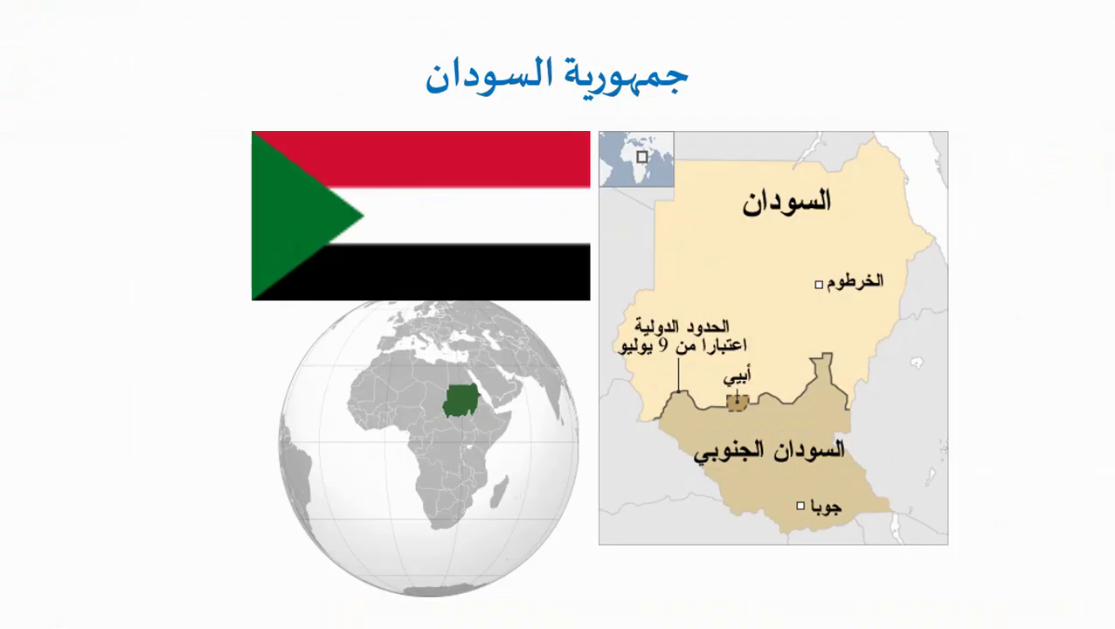
pyautogui.click(31, 82)
pyautogui.press('Escape')
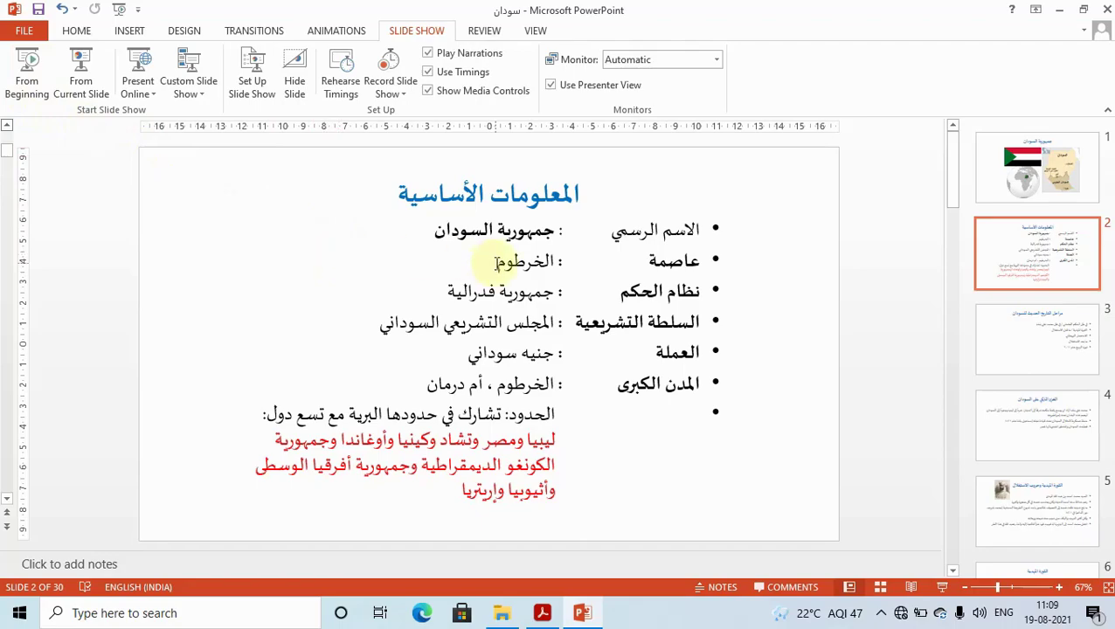
pyautogui.press('F5')
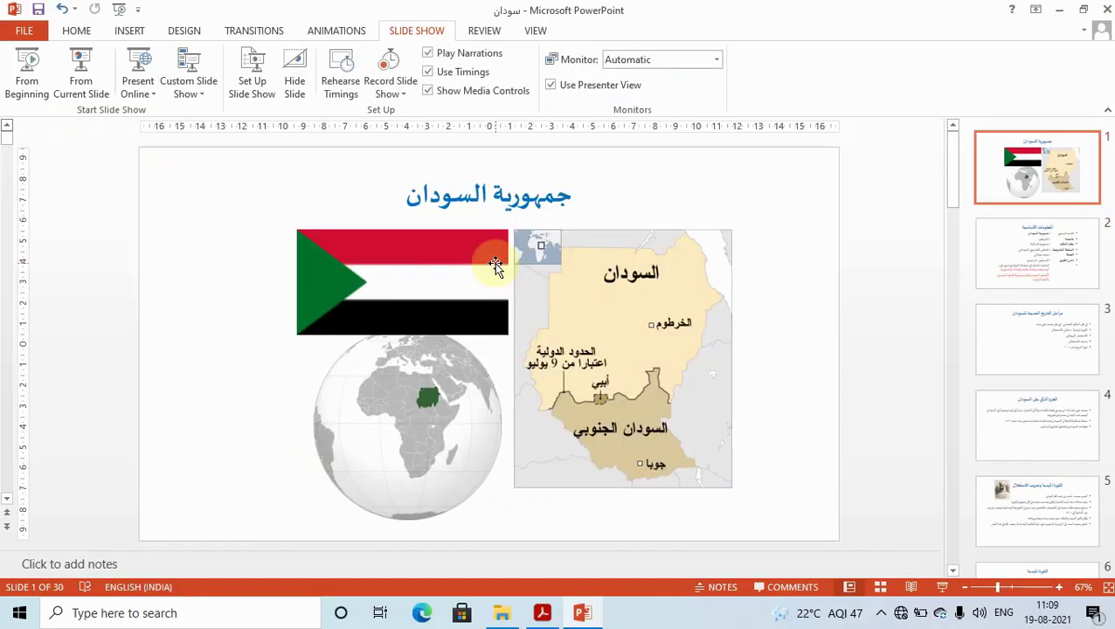
pyautogui.click(1048, 361)
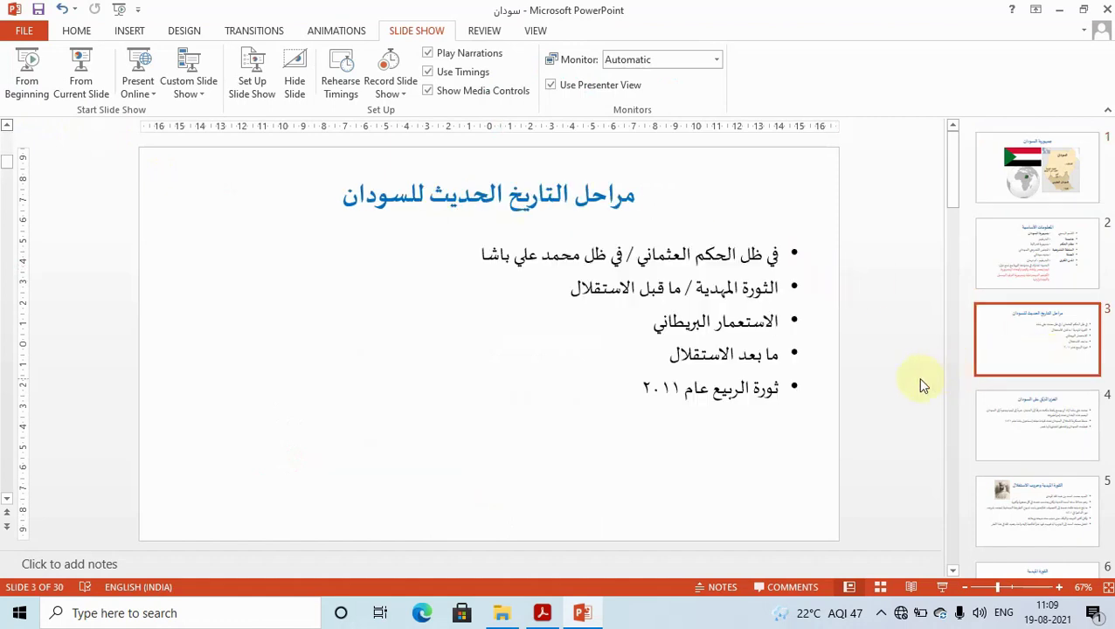
pyautogui.press('F5')
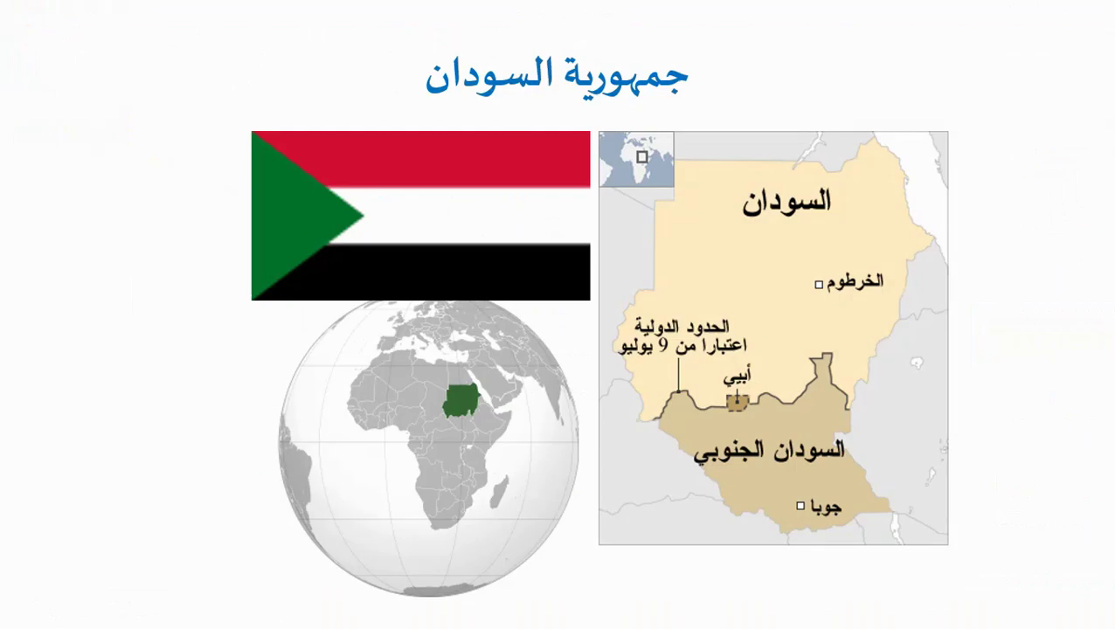
pyautogui.press('Escape')
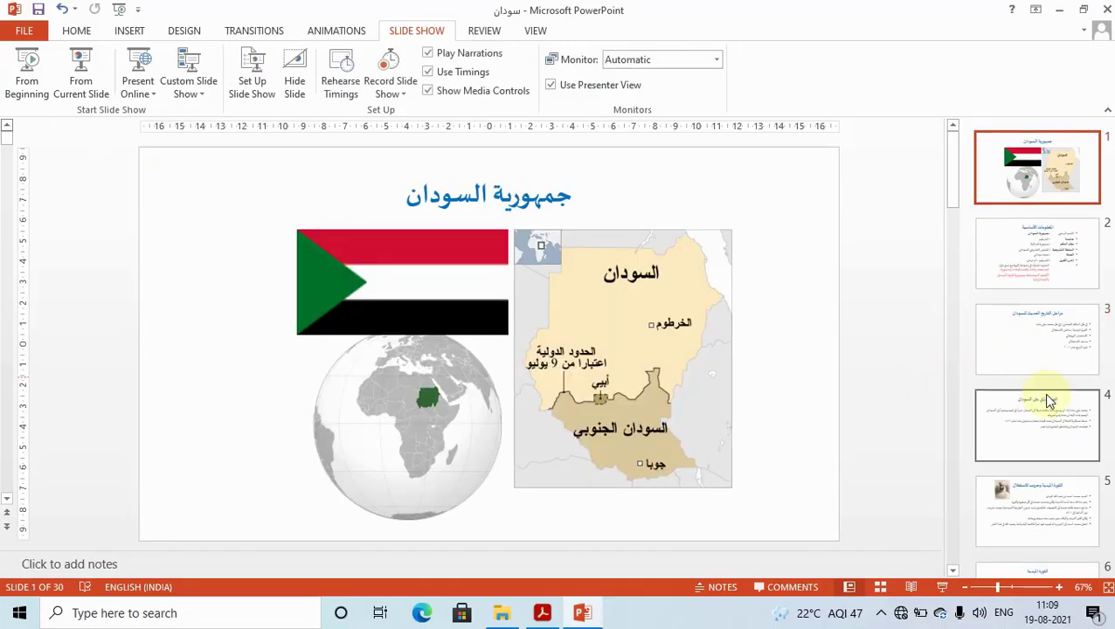
# Step: Play the show from slide 4 via From Current Slide and the status-bar button, exiting each time
pyautogui.click(1057, 421)
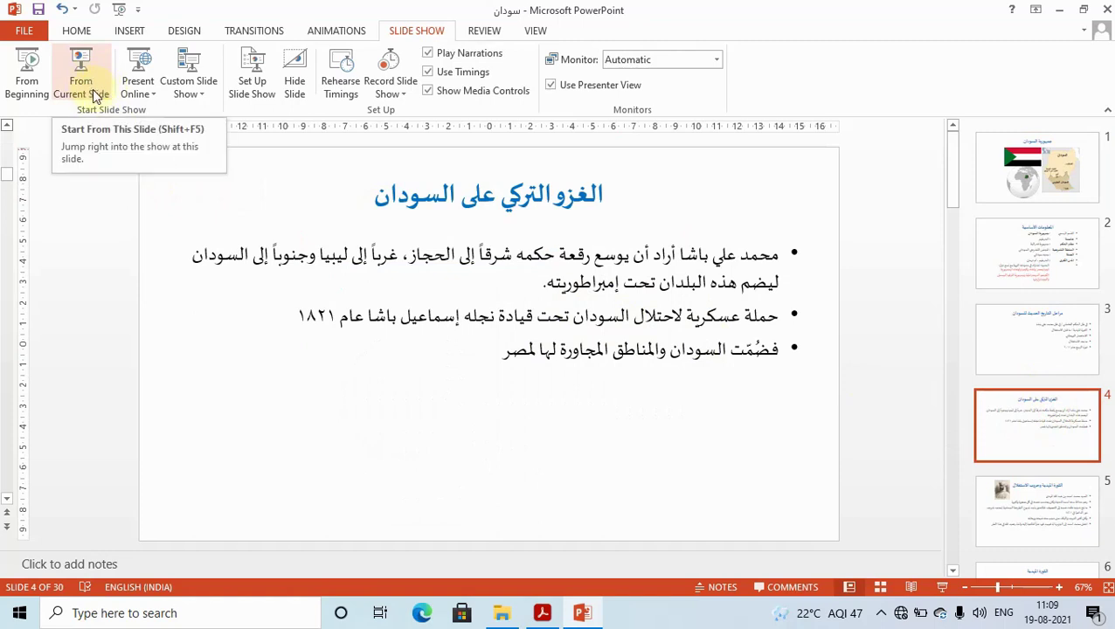
pyautogui.click(91, 80)
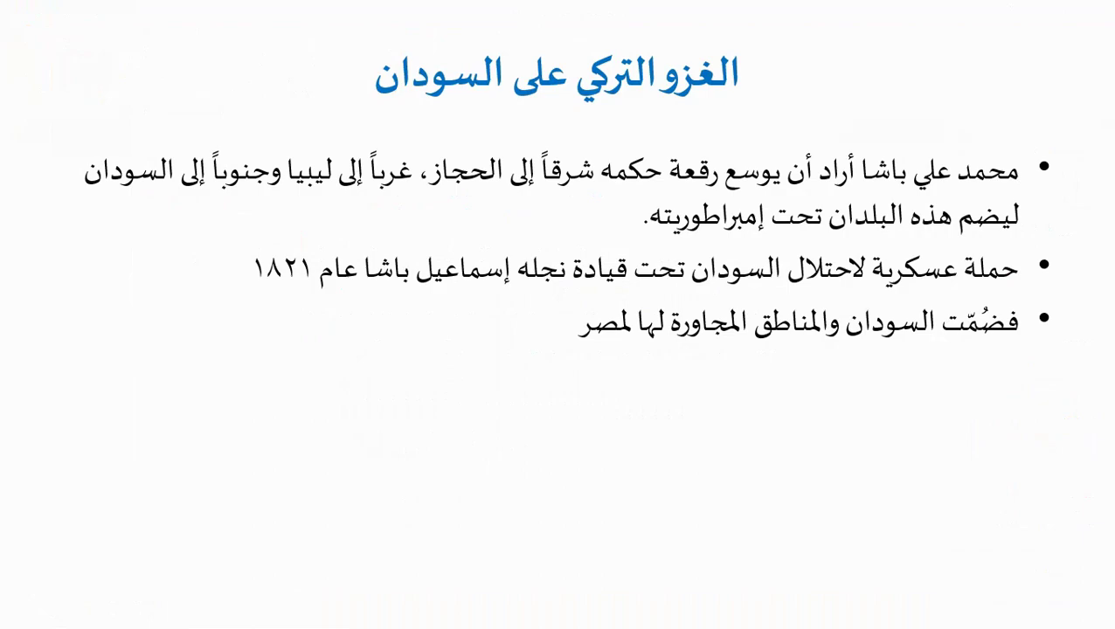
pyautogui.press('Escape')
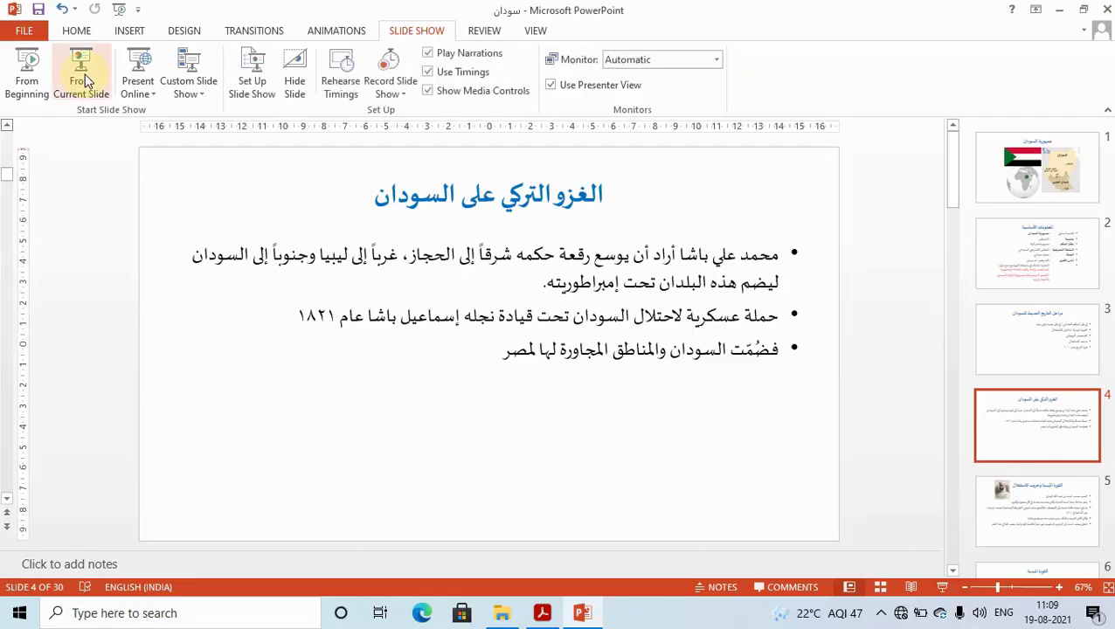
pyautogui.click(942, 592)
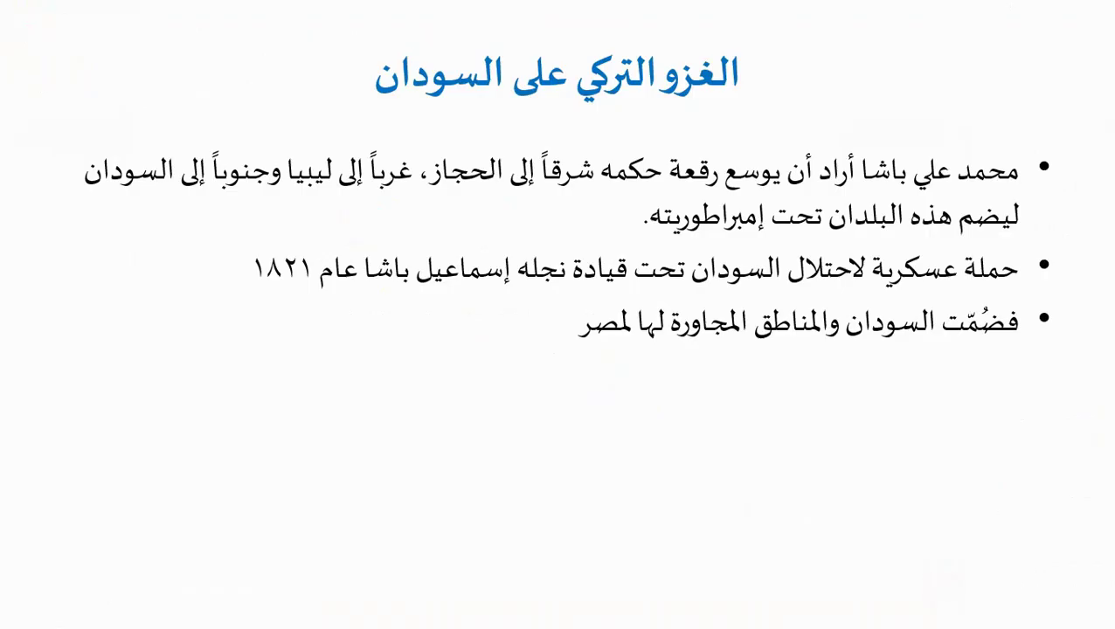
pyautogui.press('Escape')
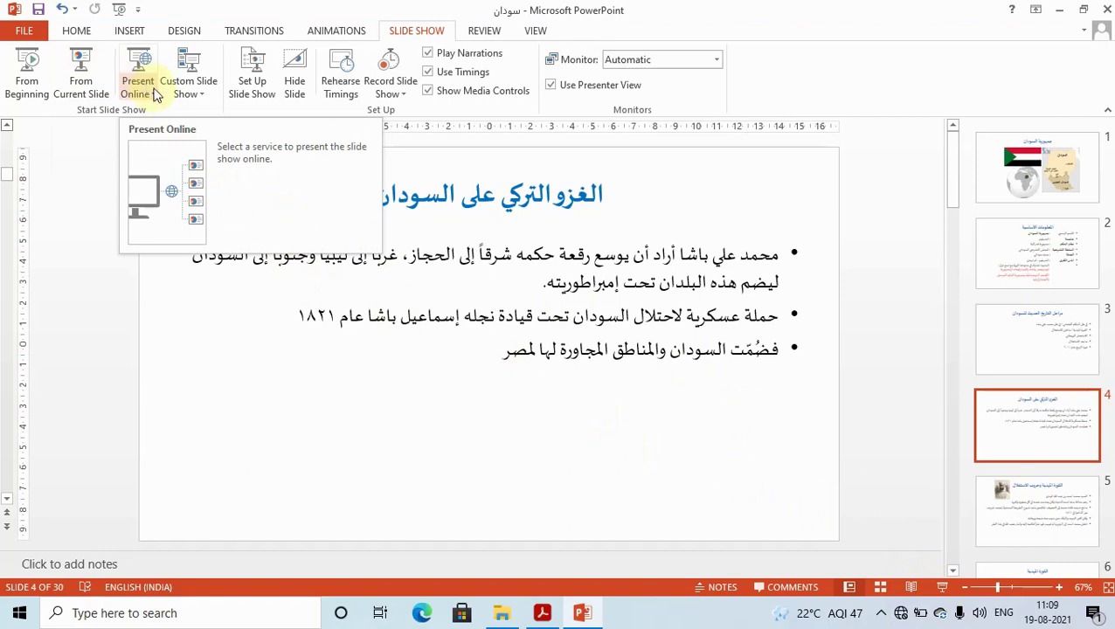
pyautogui.click(152, 95)
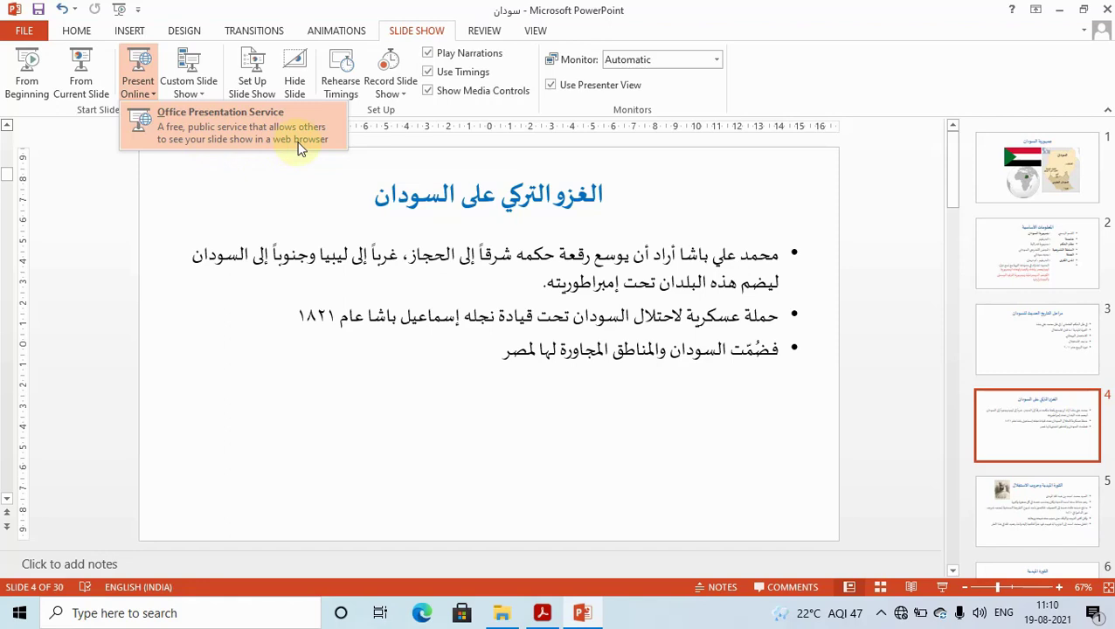
pyautogui.click(143, 92)
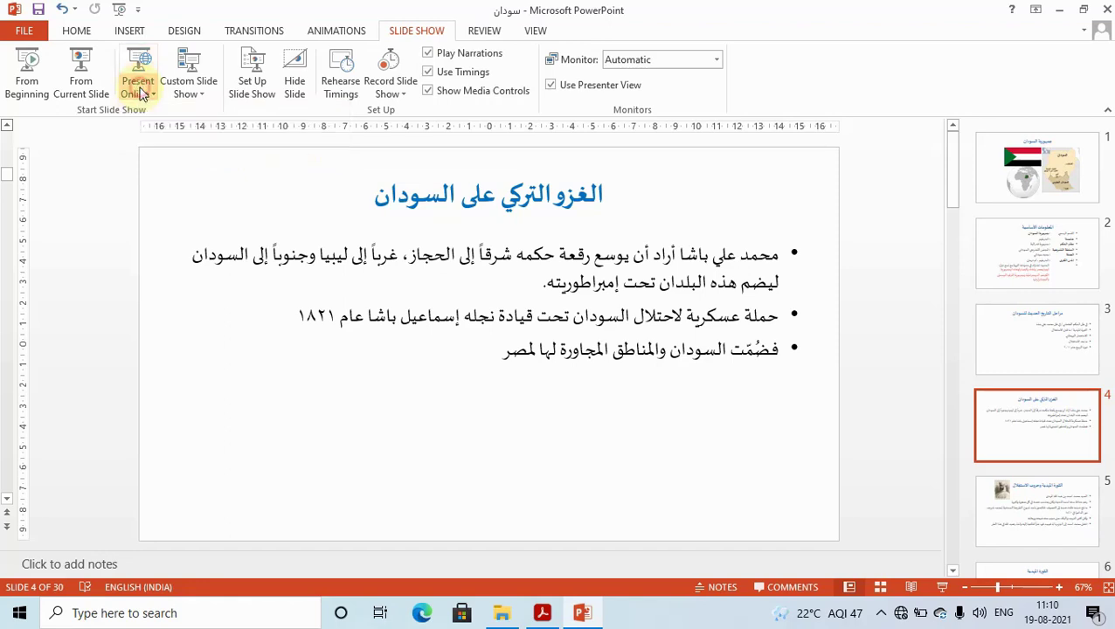
pyautogui.click(139, 74)
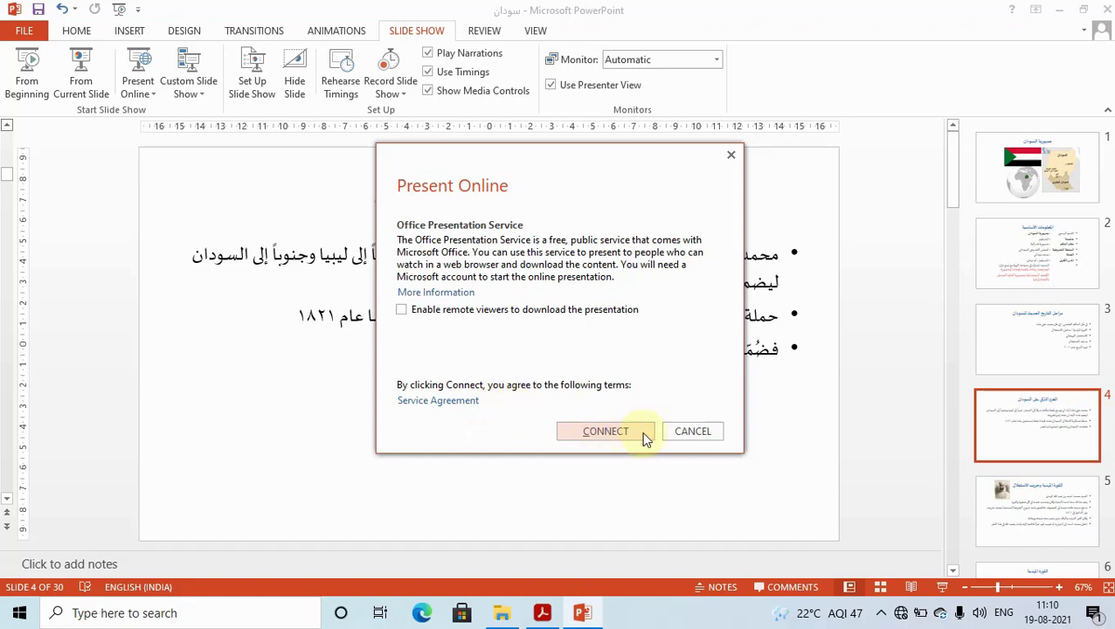
pyautogui.click(732, 155)
pyautogui.click(430, 464)
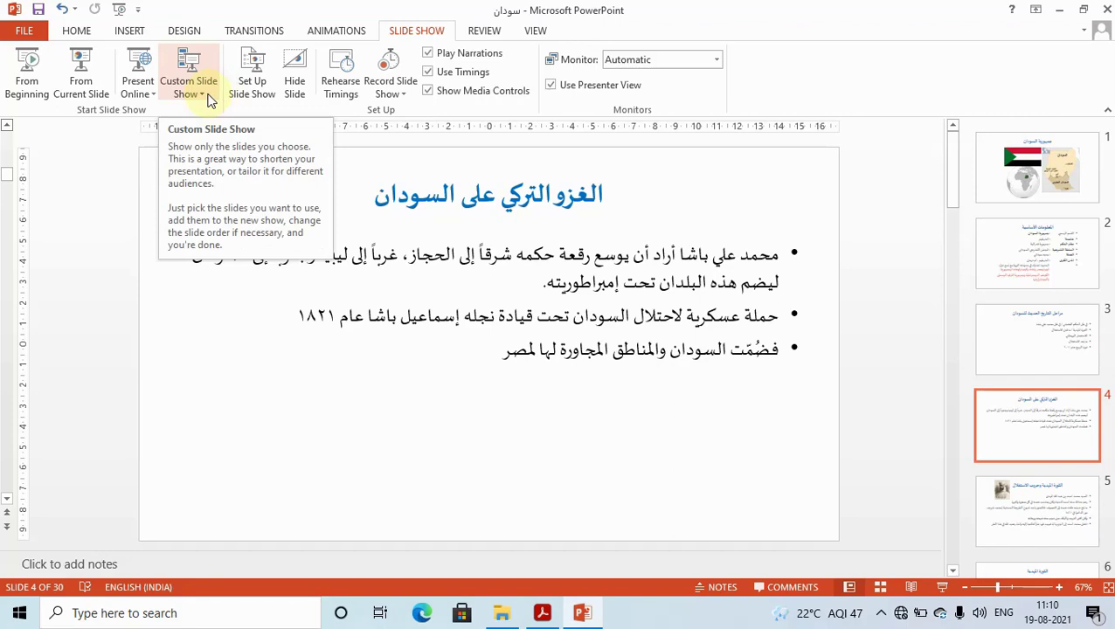
# Step: Open the Custom Shows dialog from the Custom Slide Show menu
pyautogui.click(208, 101)
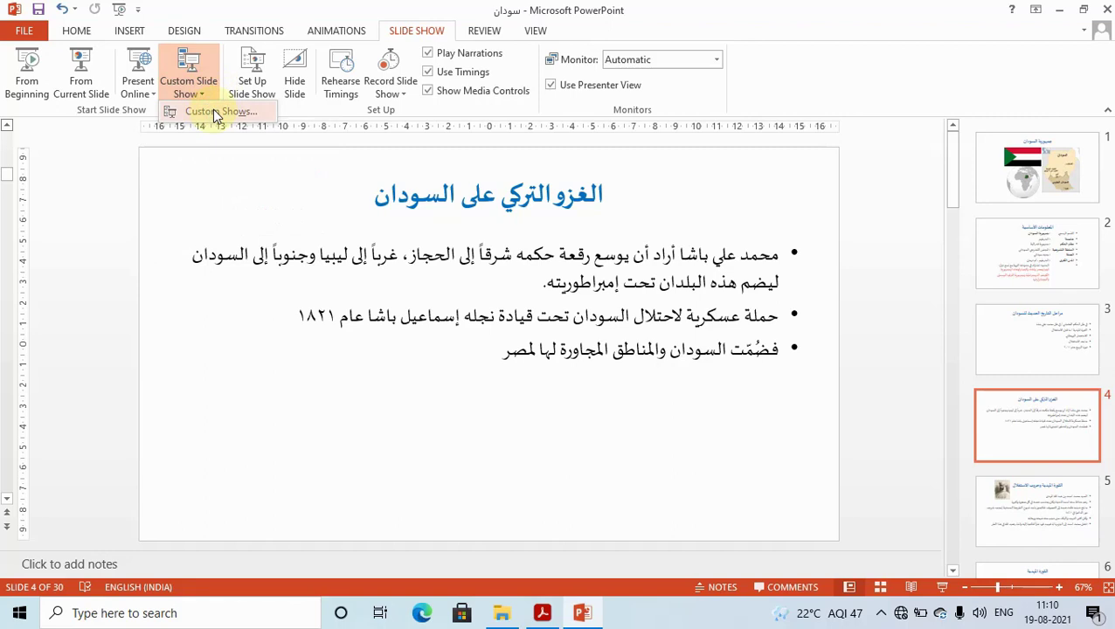
pyautogui.click(212, 111)
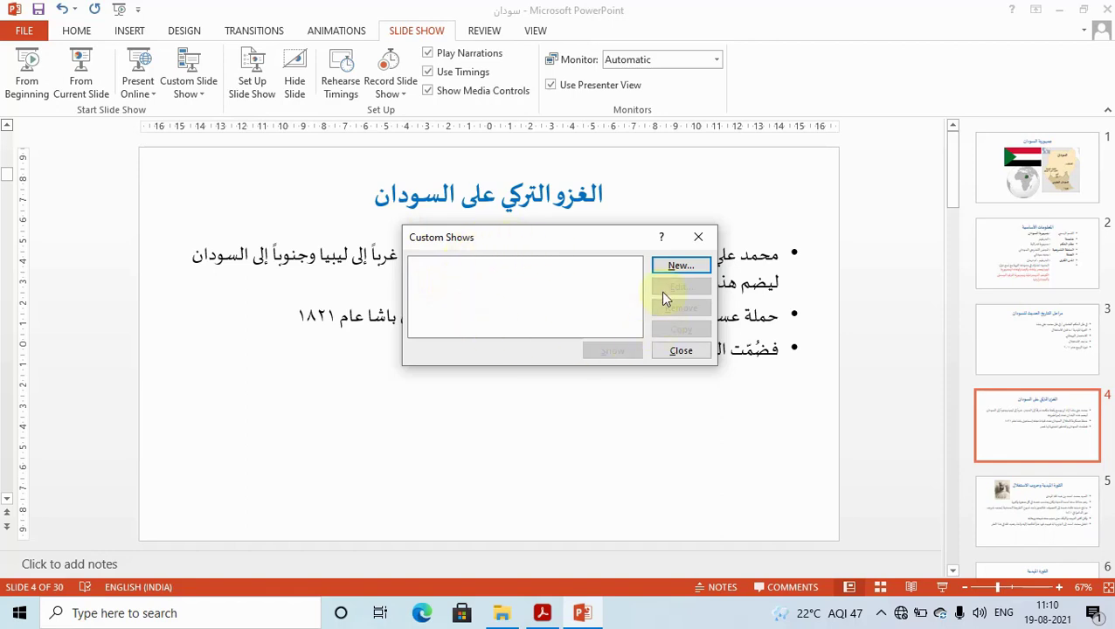
# Step: Define Custom Show 1 from slides 1, 4, 7, 15 and 17, save it, and play it
pyautogui.click(673, 266)
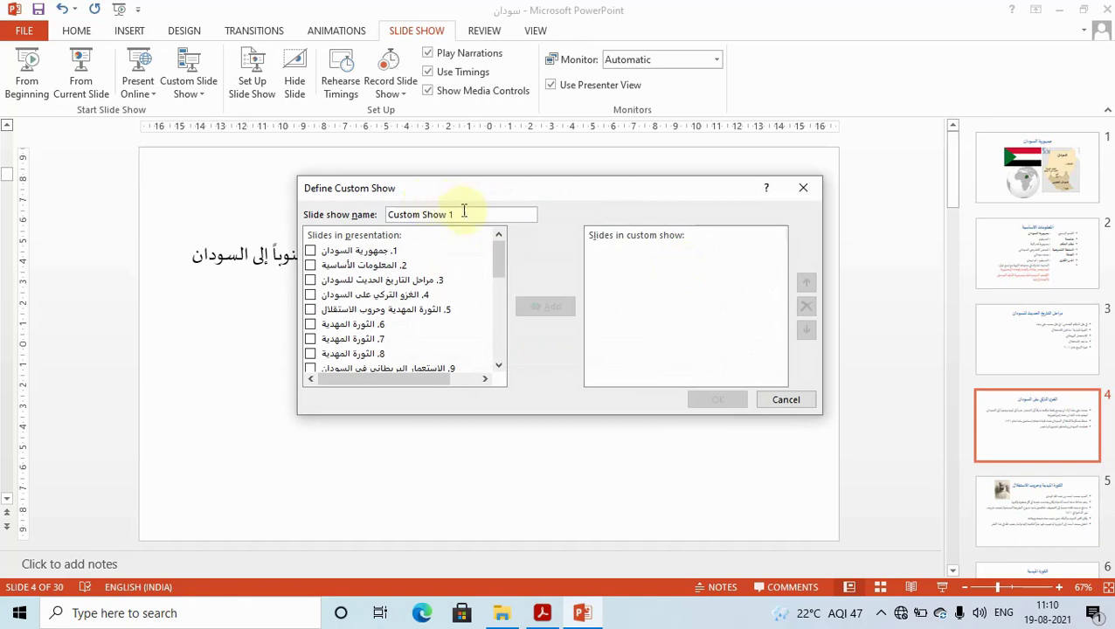
pyautogui.moveTo(465, 214); pyautogui.dragTo(430, 214)
pyautogui.click(461, 214)
pyautogui.click(311, 251)
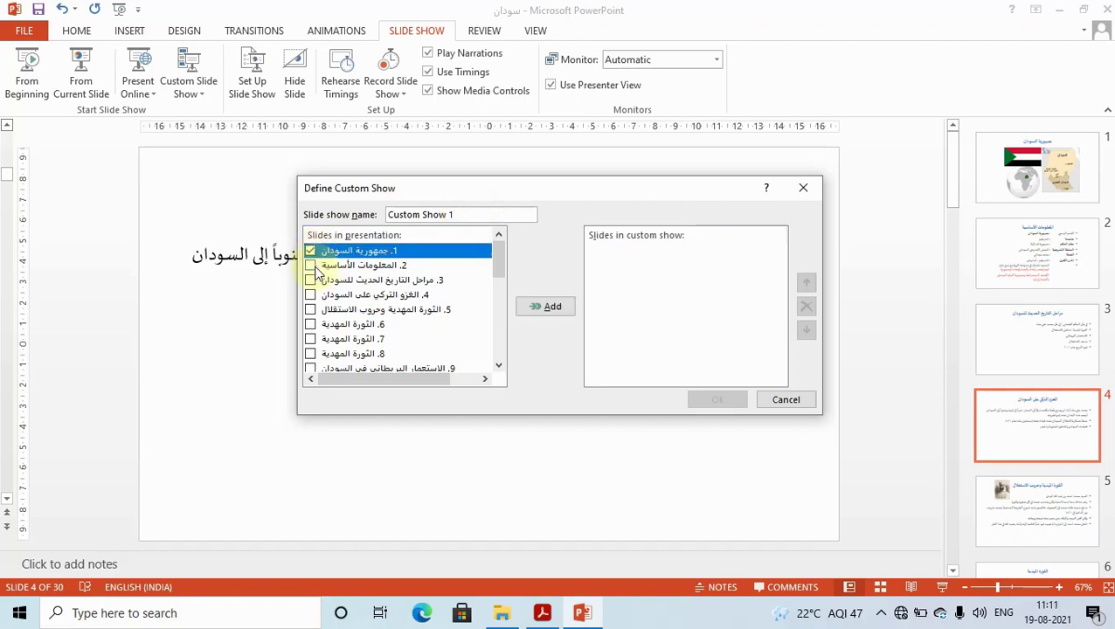
pyautogui.click(312, 296)
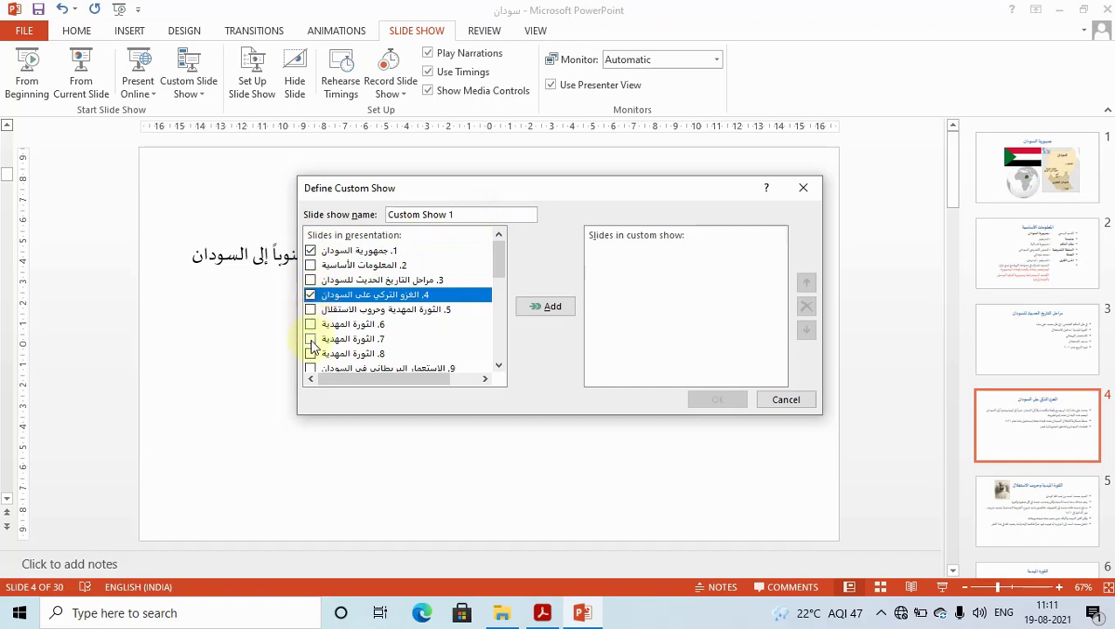
pyautogui.click(311, 339)
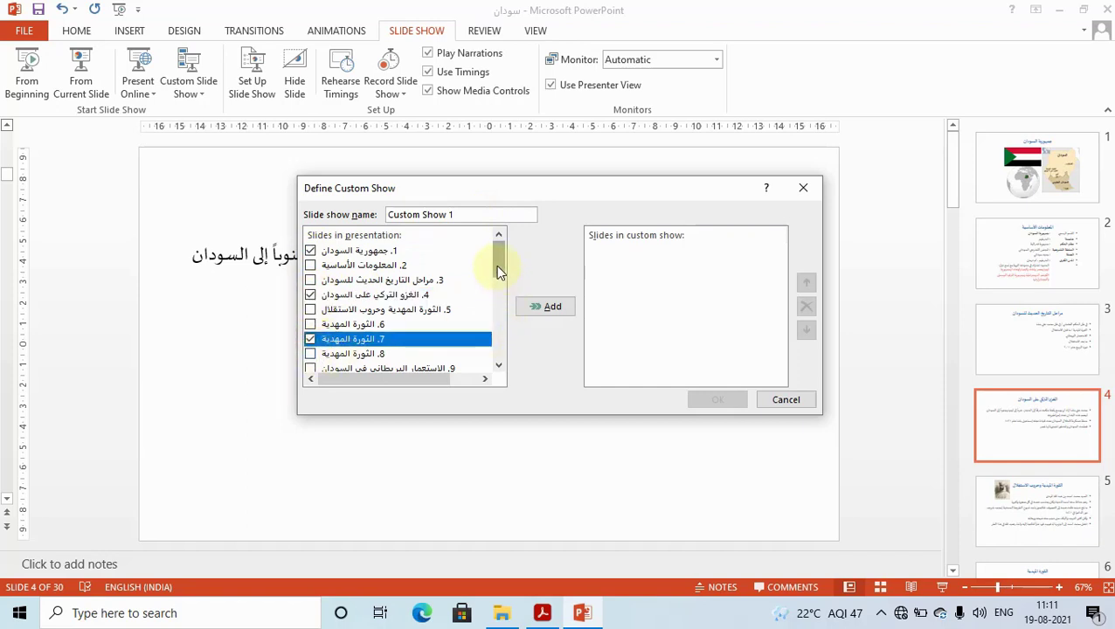
pyautogui.moveTo(496, 265); pyautogui.dragTo(496, 302)
pyautogui.click(310, 324)
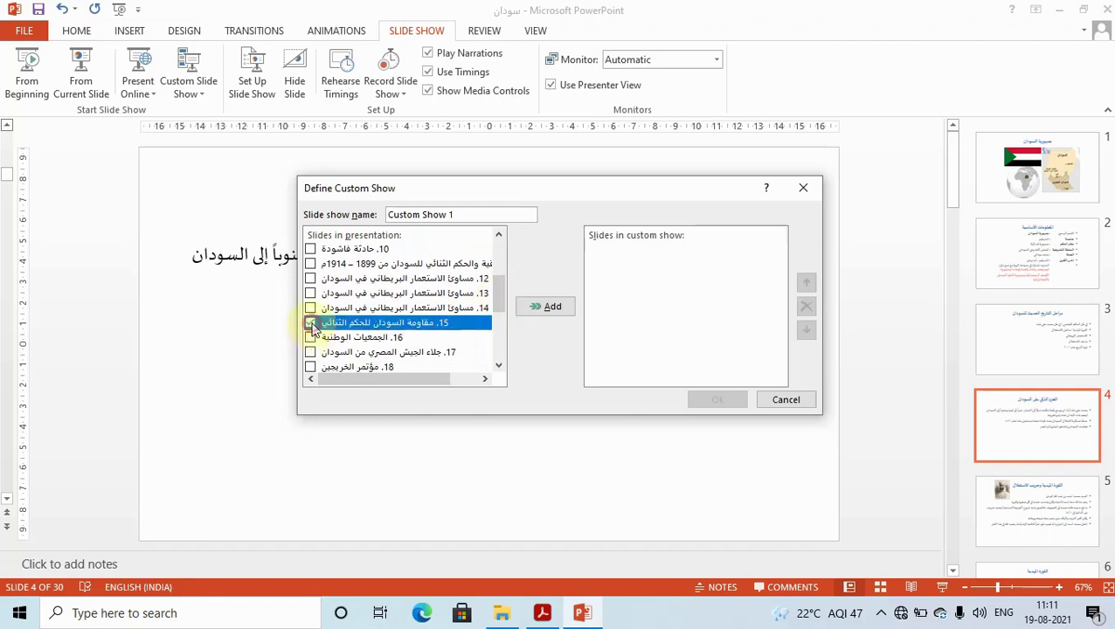
pyautogui.click(311, 352)
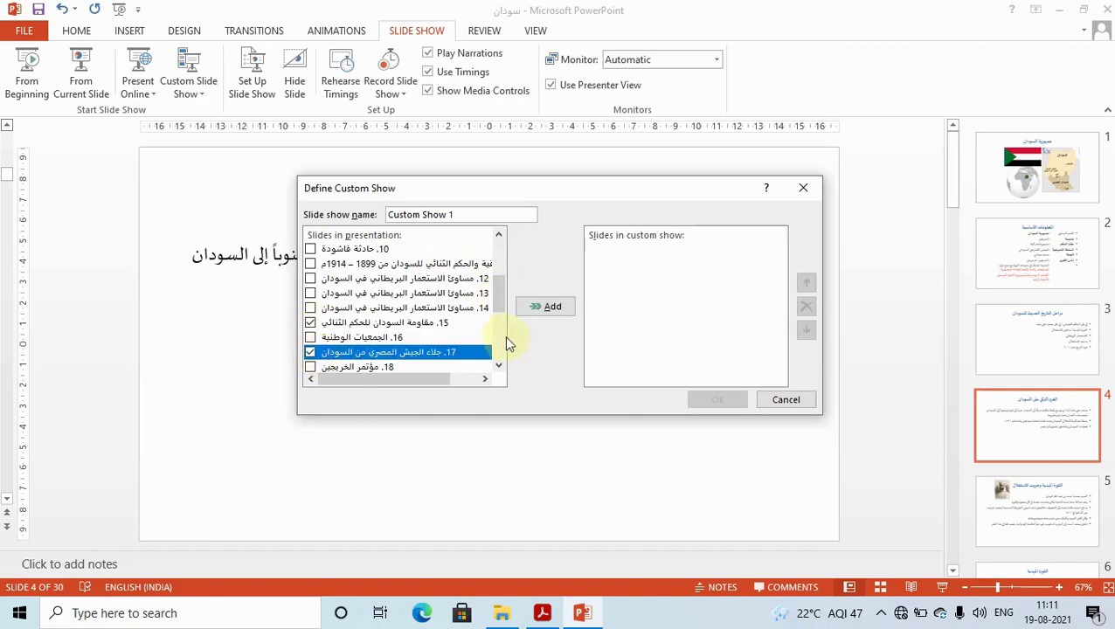
pyautogui.click(555, 308)
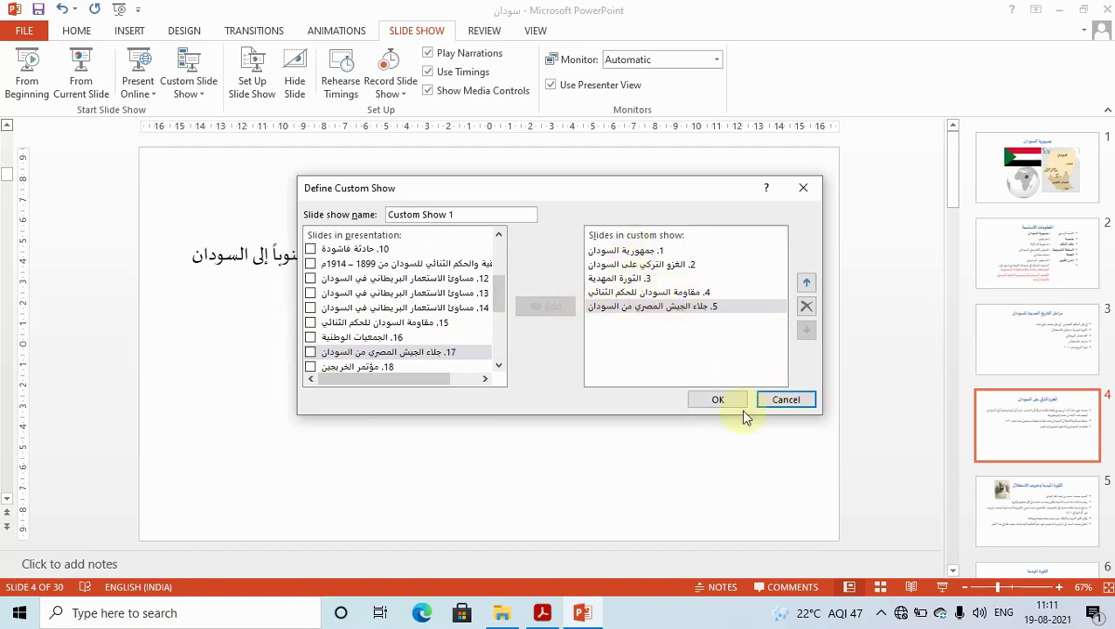
pyautogui.click(718, 400)
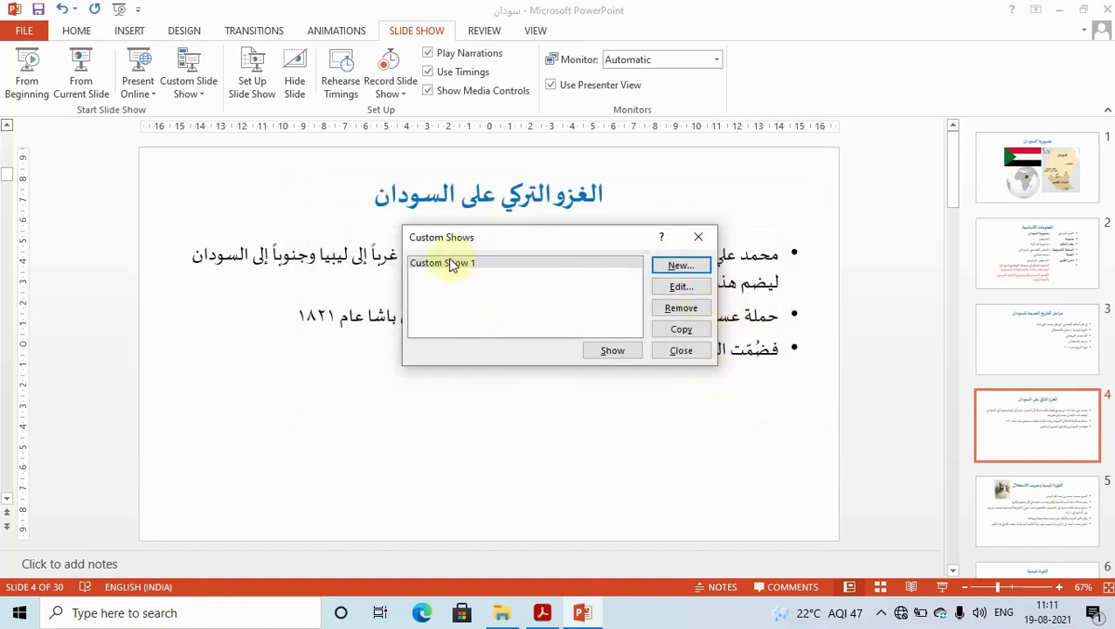
pyautogui.click(616, 351)
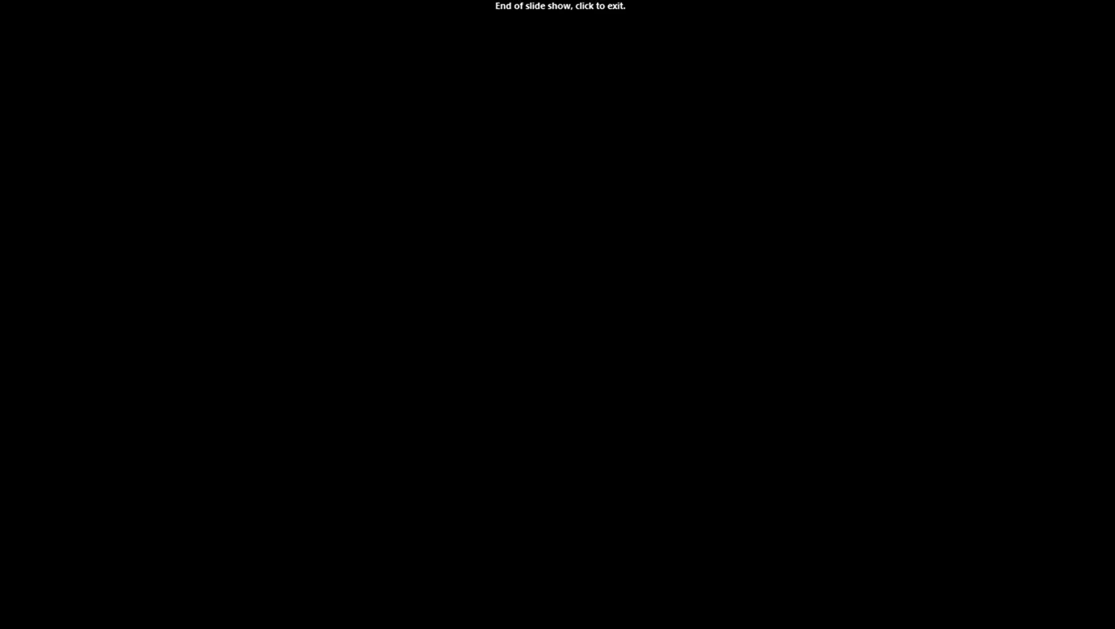
# Step: Exit the finished Custom Show 1 and reopen the Custom Shows dialog
pyautogui.click(612, 348)
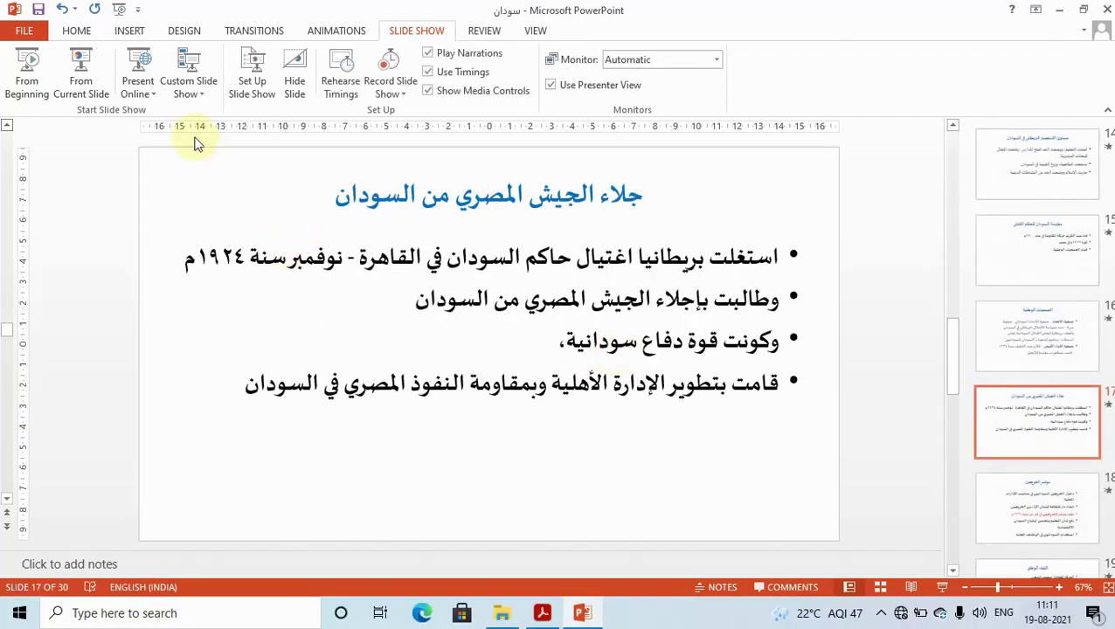
pyautogui.click(208, 85)
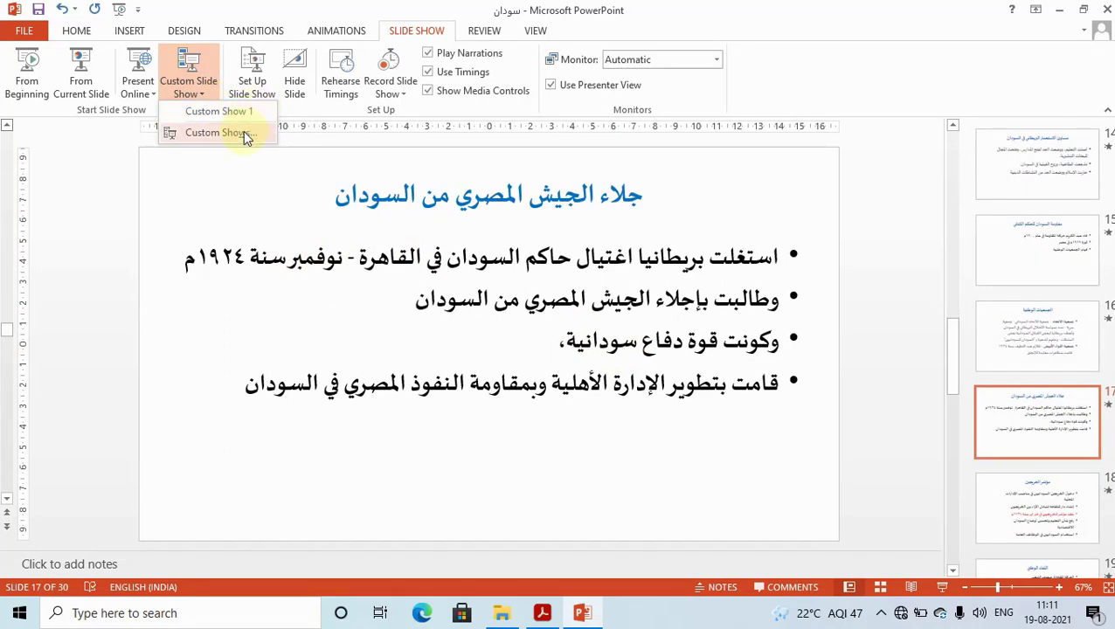
pyautogui.click(217, 133)
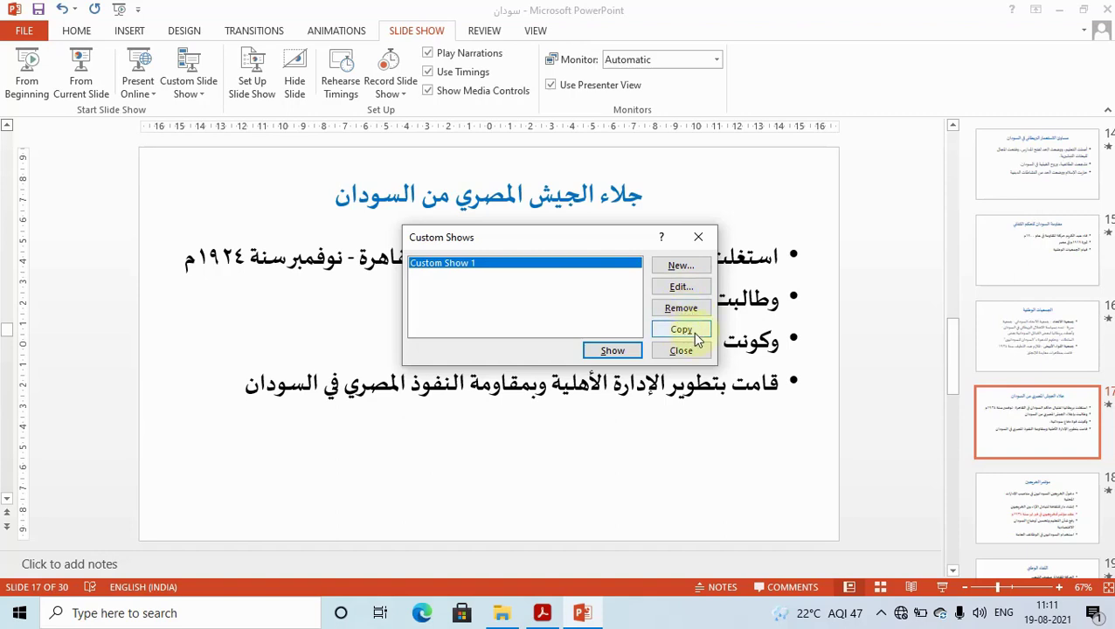
# Step: Tick slides 5, 16, 17 and 18 in a new custom show and save it as Custom Show 2
pyautogui.click(691, 267)
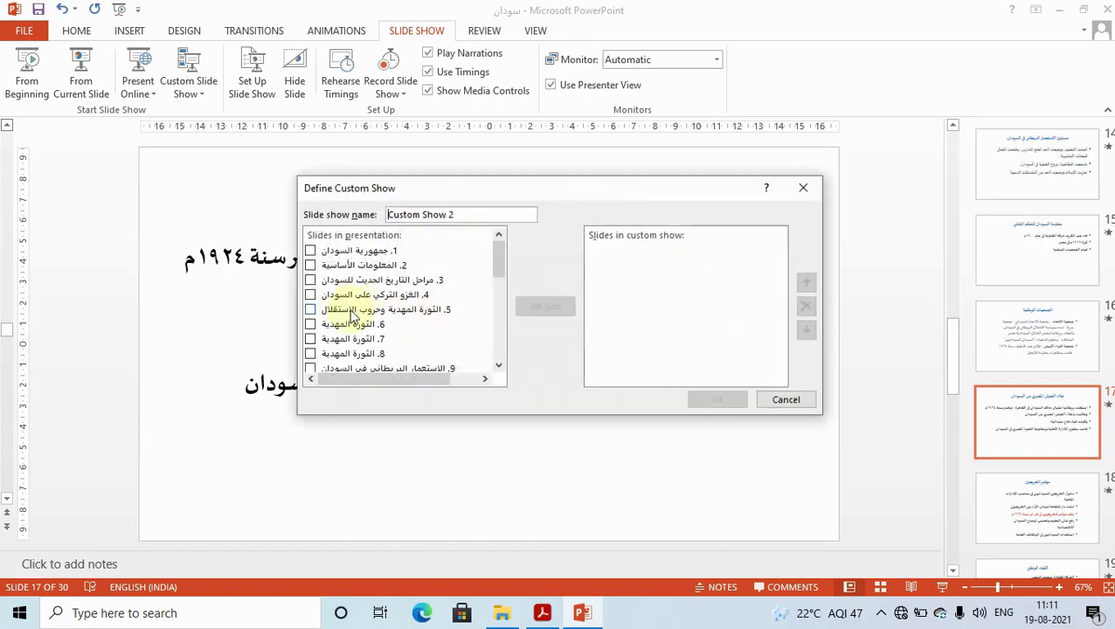
pyautogui.click(312, 310)
pyautogui.scroll(-3, 501, 271)
pyautogui.click(310, 327)
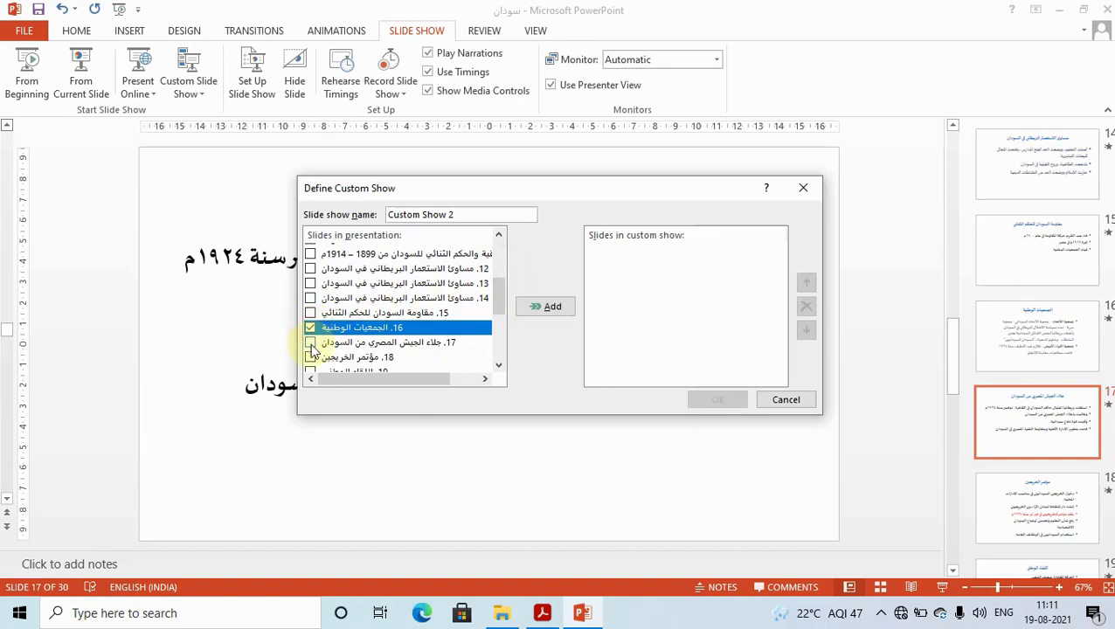
pyautogui.click(310, 342)
pyautogui.click(310, 356)
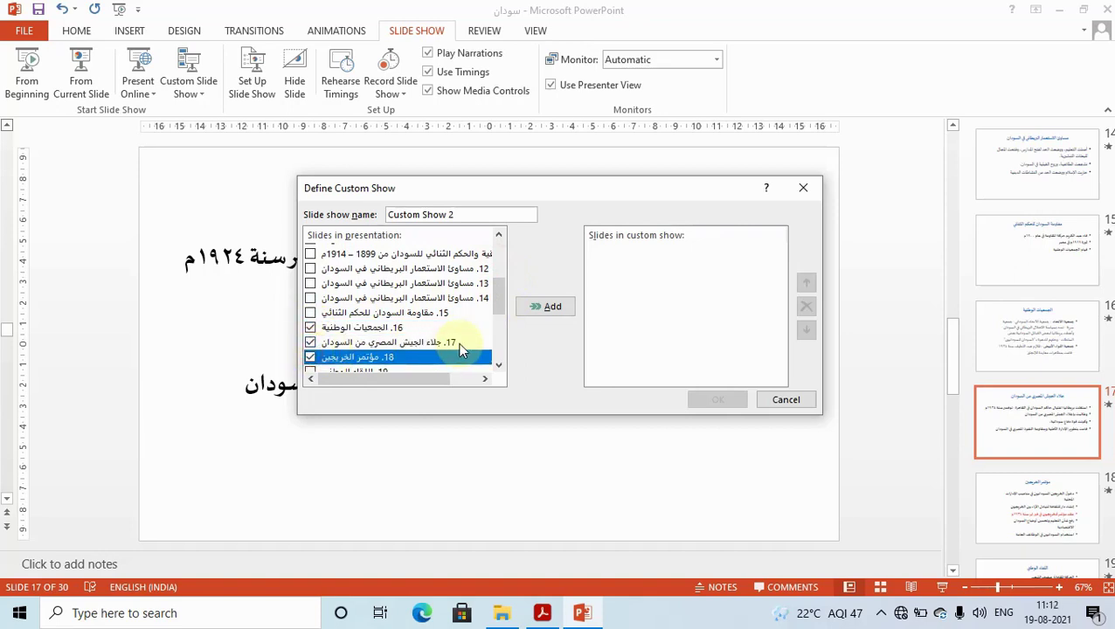
pyautogui.click(568, 305)
pyautogui.click(716, 398)
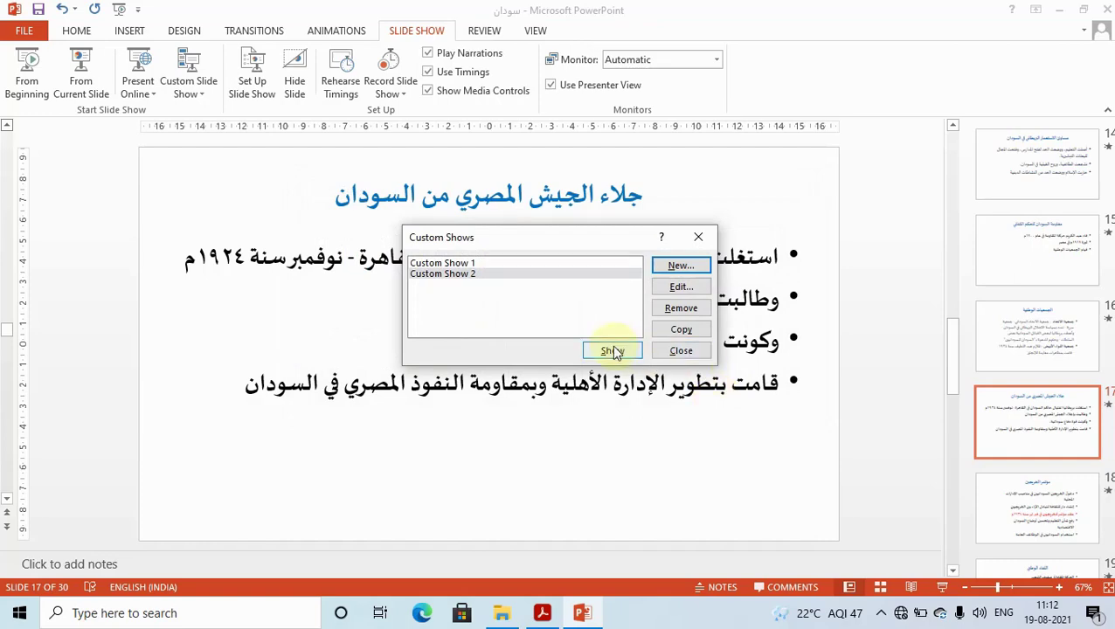
# Step: Play Custom Show 2 through its slides, then end the show
pyautogui.click(612, 350)
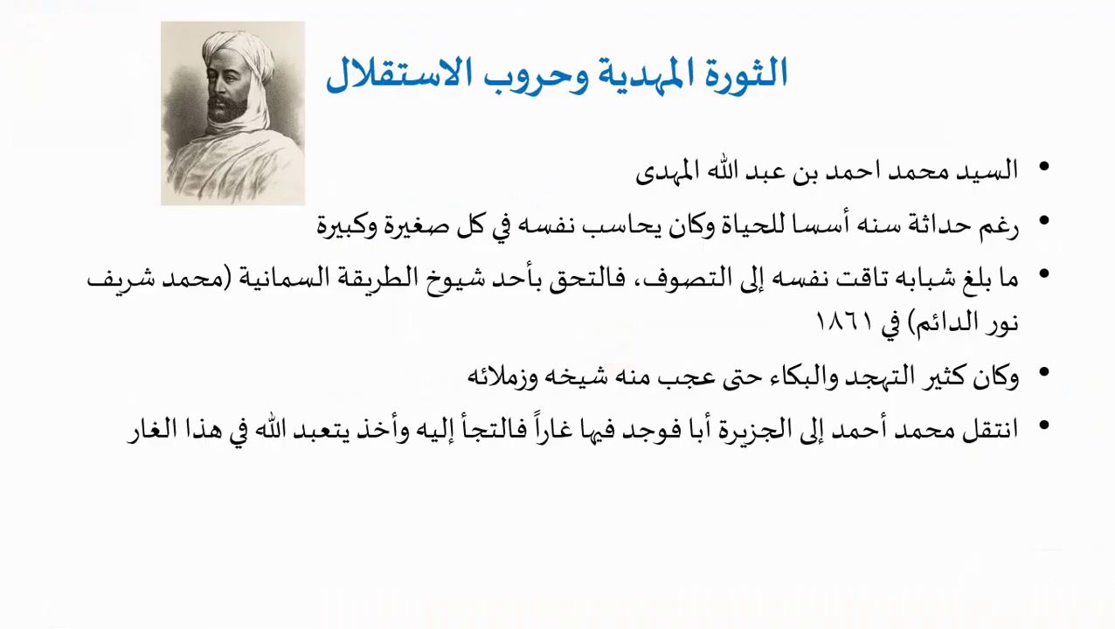
pyautogui.press('Right')
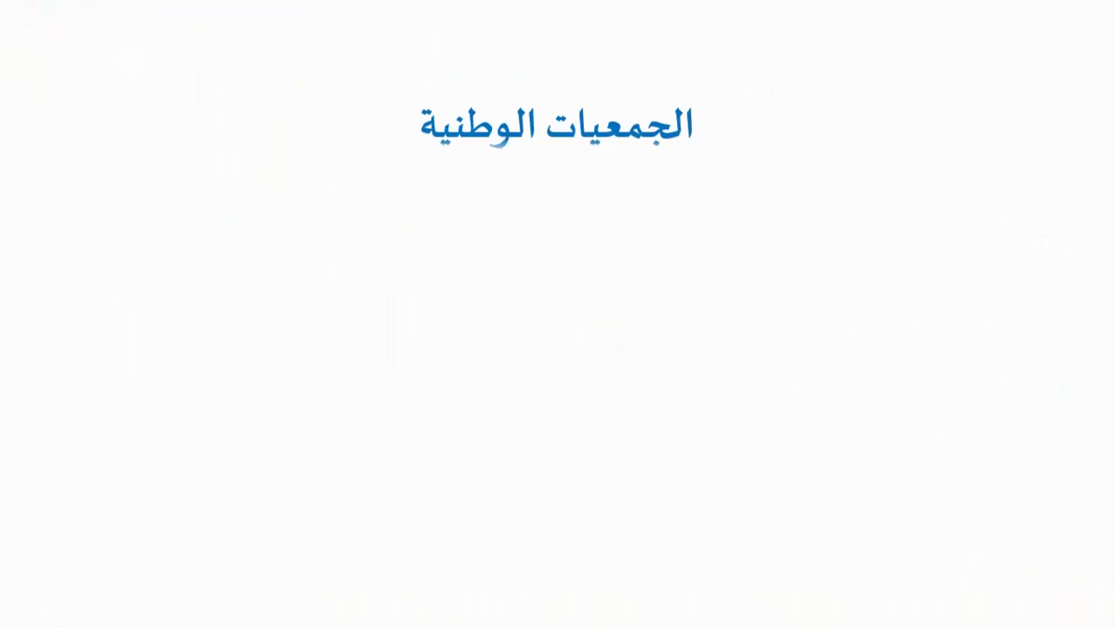
pyautogui.press('Right')
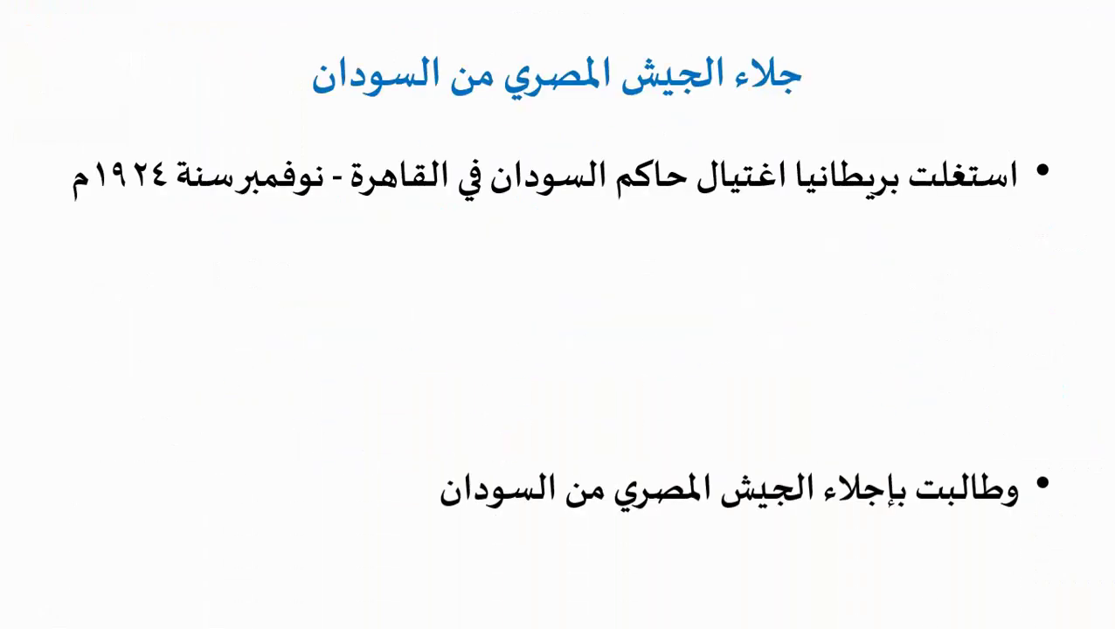
pyautogui.press('Escape')
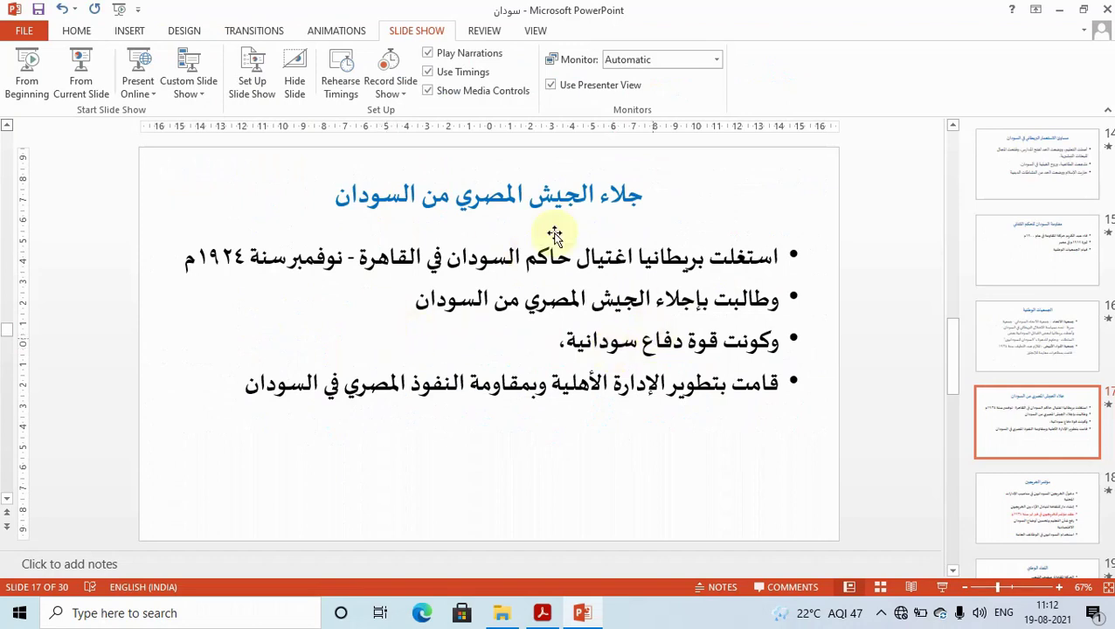
# Step: Delete Custom Show 1 and Custom Show 2, then bring the textbook PDF forward
pyautogui.click(203, 97)
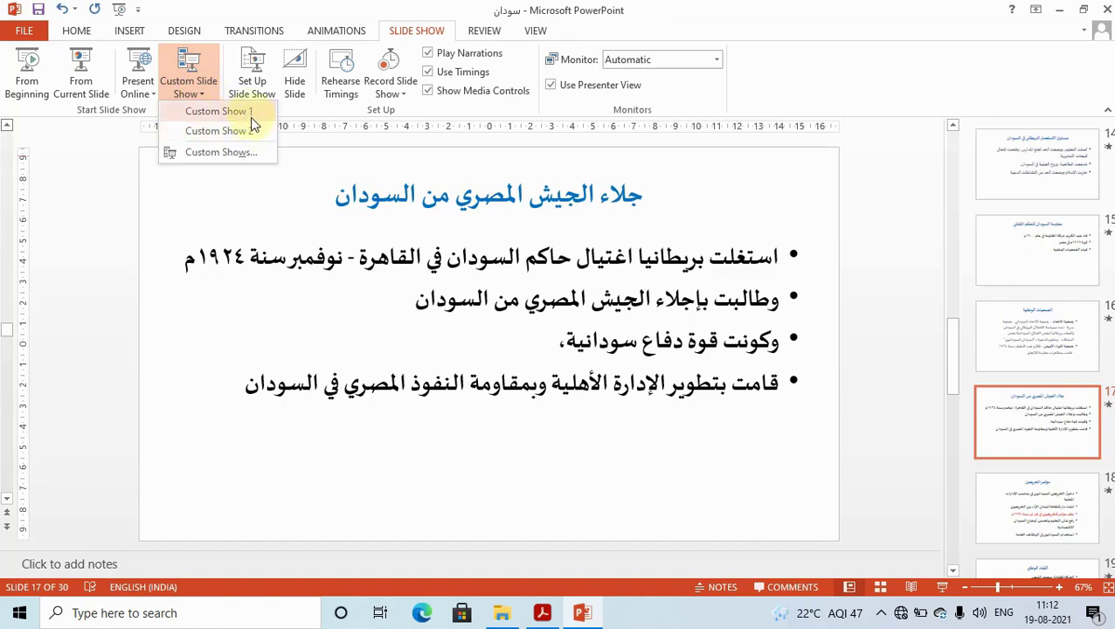
pyautogui.click(251, 154)
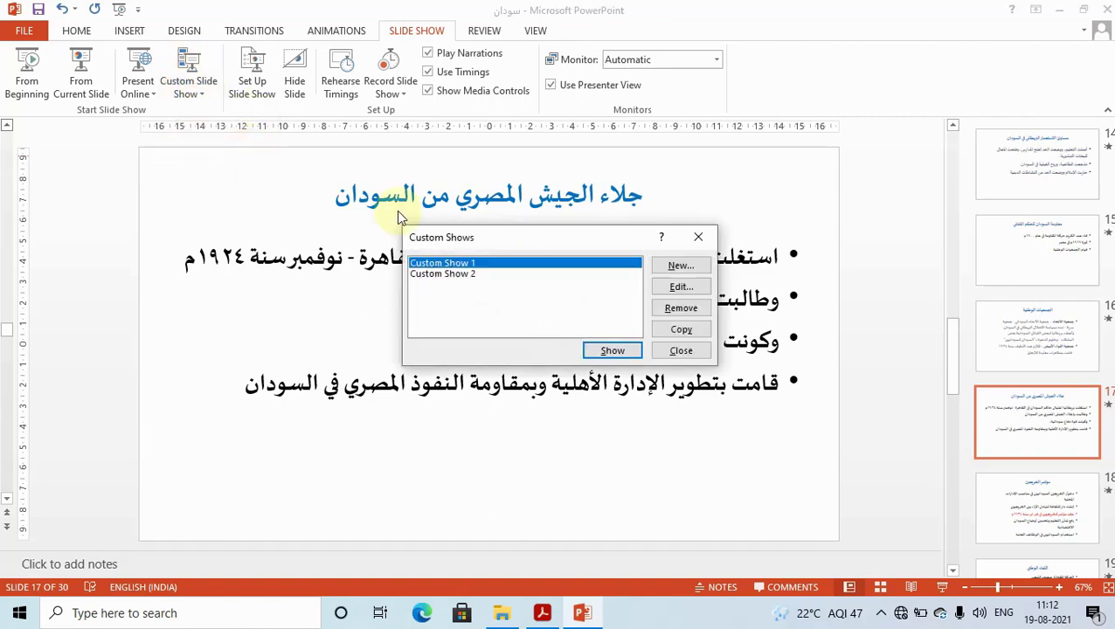
pyautogui.click(673, 313)
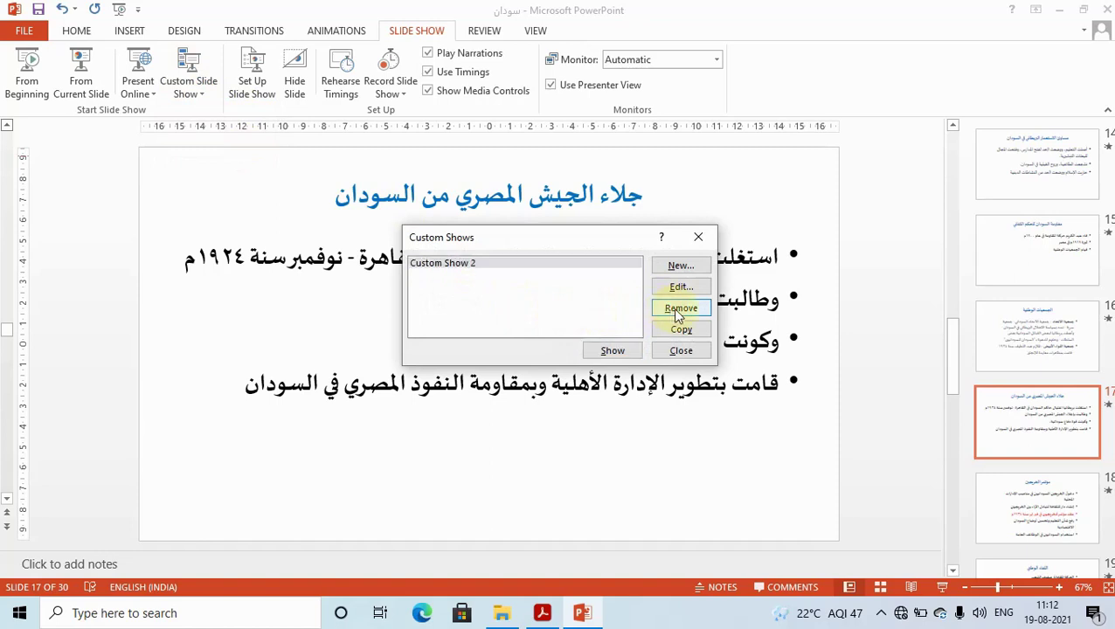
pyautogui.click(676, 313)
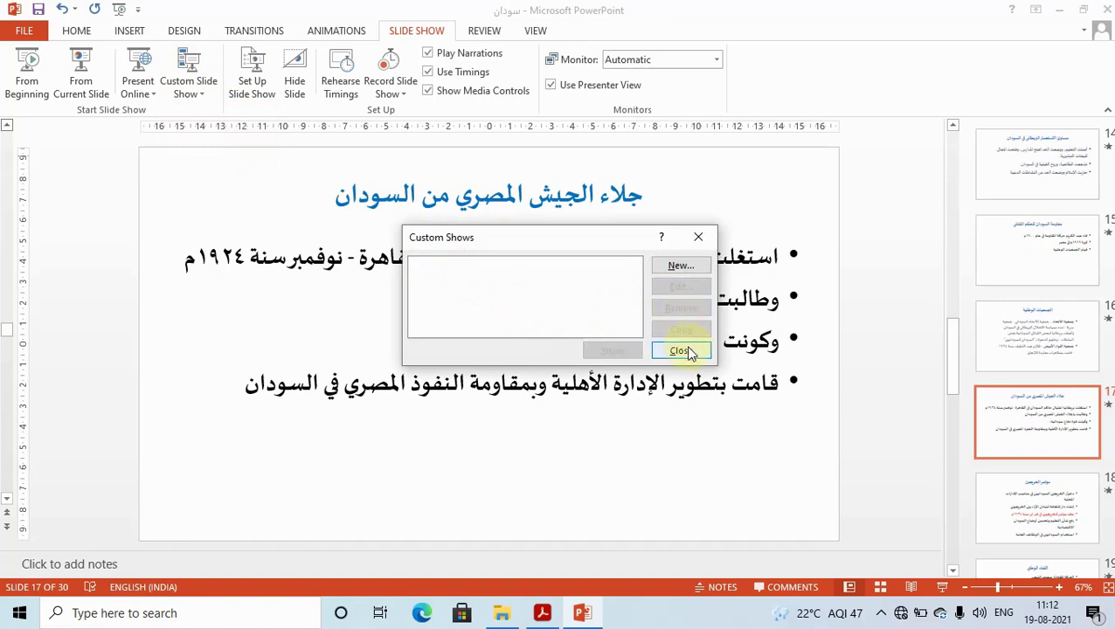
pyautogui.click(680, 351)
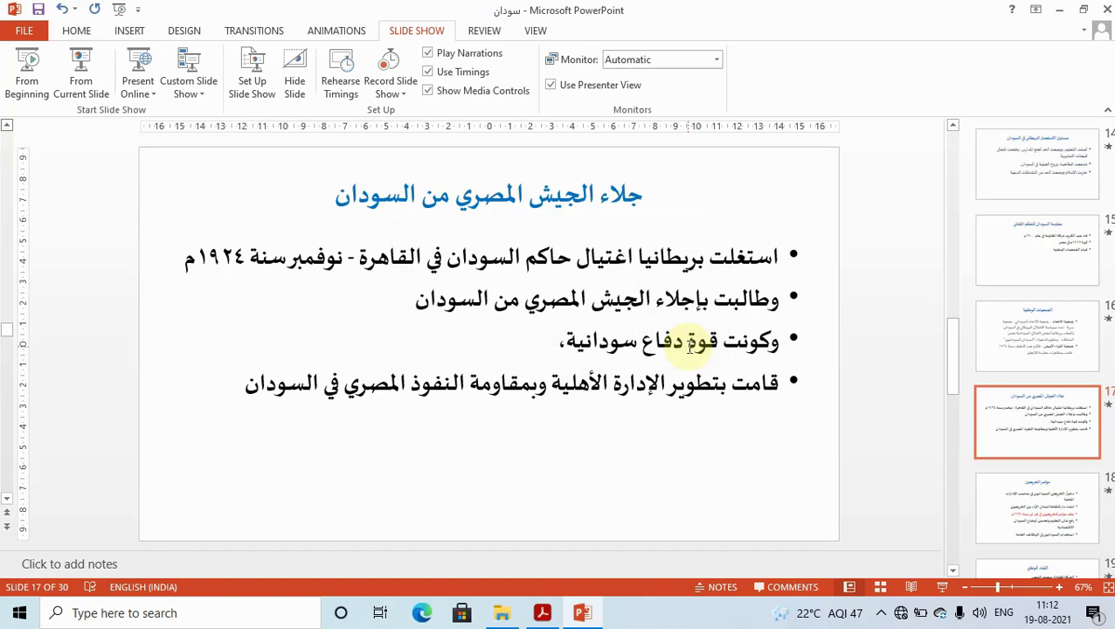
pyautogui.hotkey('alt', 'Tab')
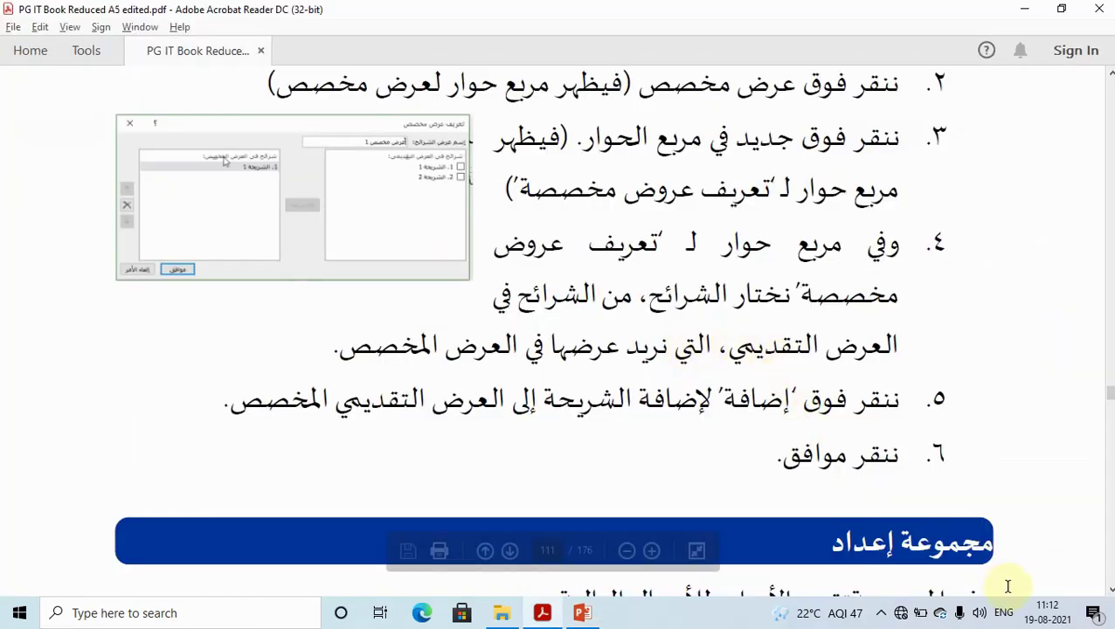
# Step: Scroll the PDF to the 'مجموعة إعداد' section showing Set Up Slide Show steps 1–2
pyautogui.scroll(-1, 1110, 592)
pyautogui.scroll(-1, 1110, 592)
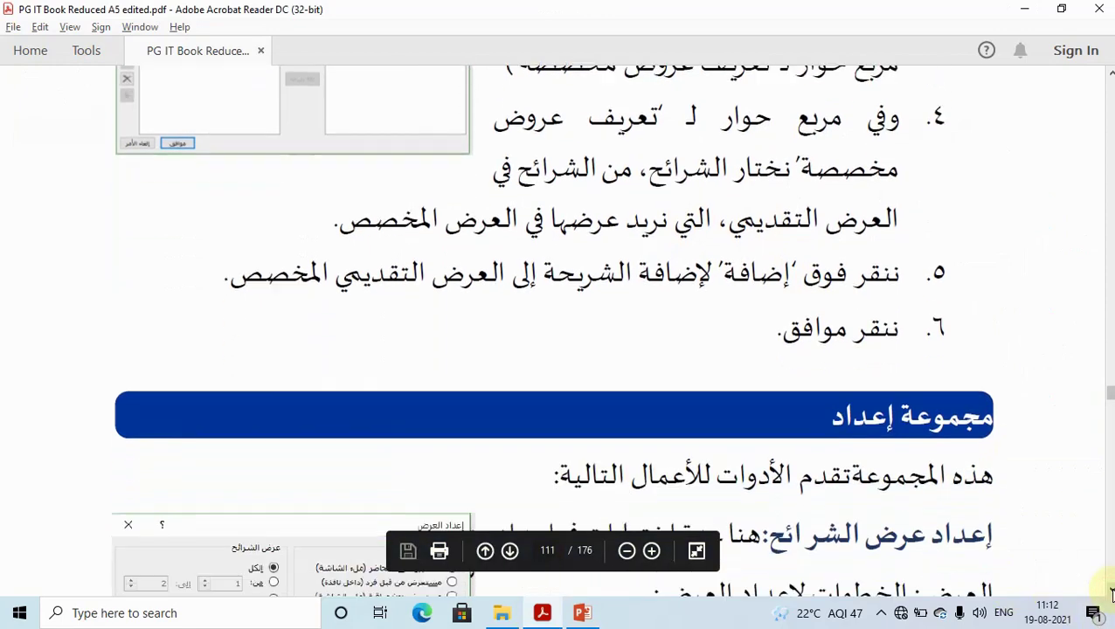
pyautogui.scroll(-3, 1110, 593)
pyautogui.scroll(-1, 1111, 593)
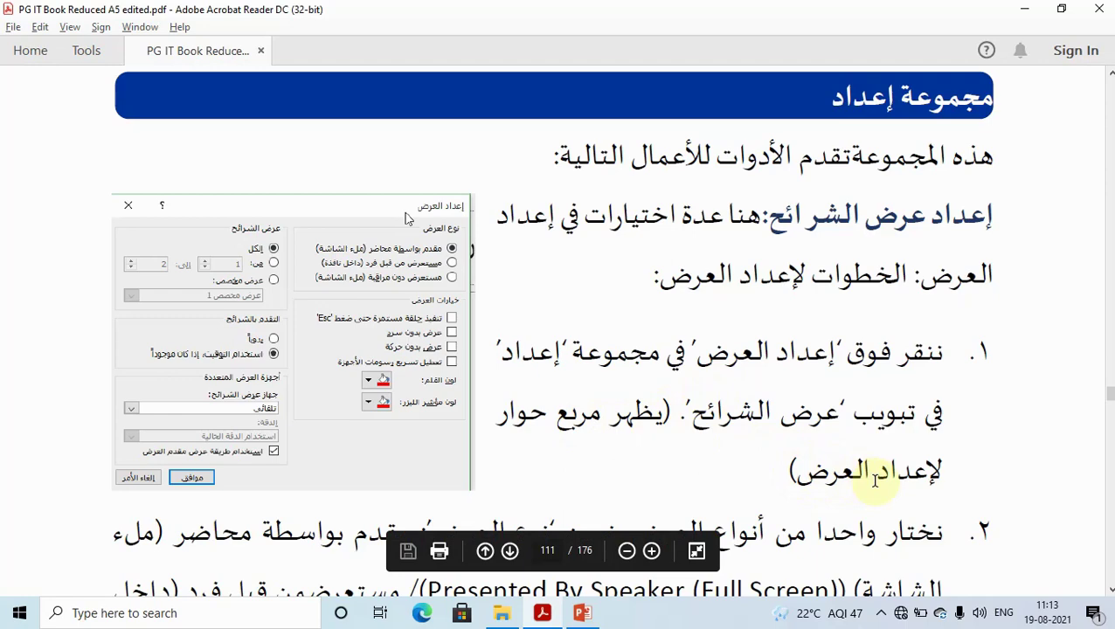
pyautogui.click(1110, 592)
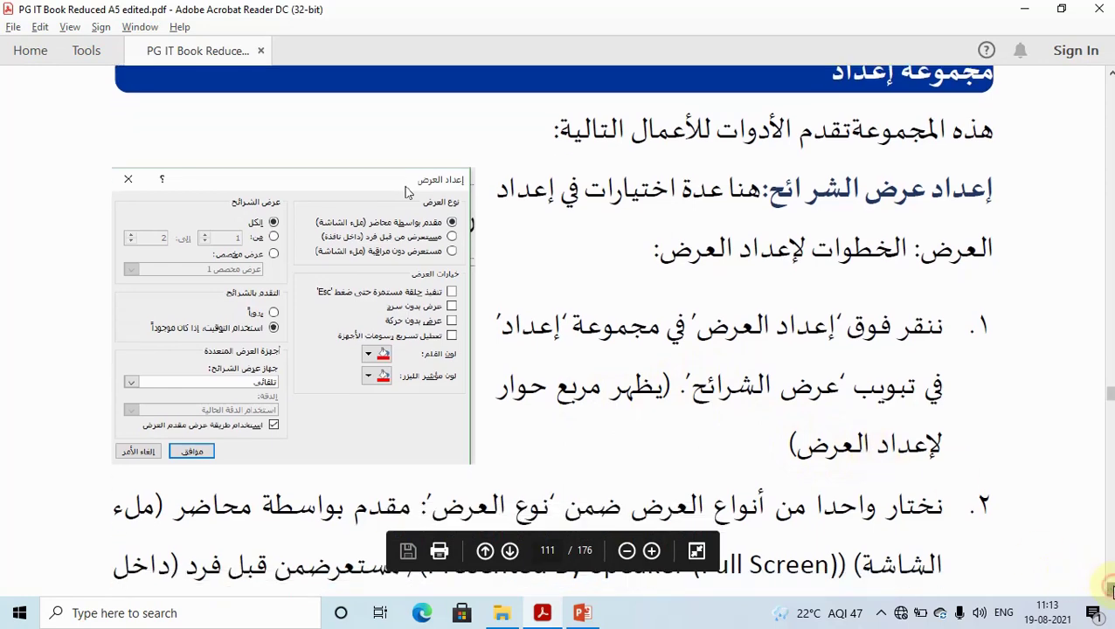
# Step: Step the PDF down to Set Up Show step 3 on show options like looping until ESC
pyautogui.click(1110, 592)
pyautogui.click(1110, 592)
pyautogui.click(1110, 592)
pyautogui.click(1110, 592)
pyautogui.click(1110, 591)
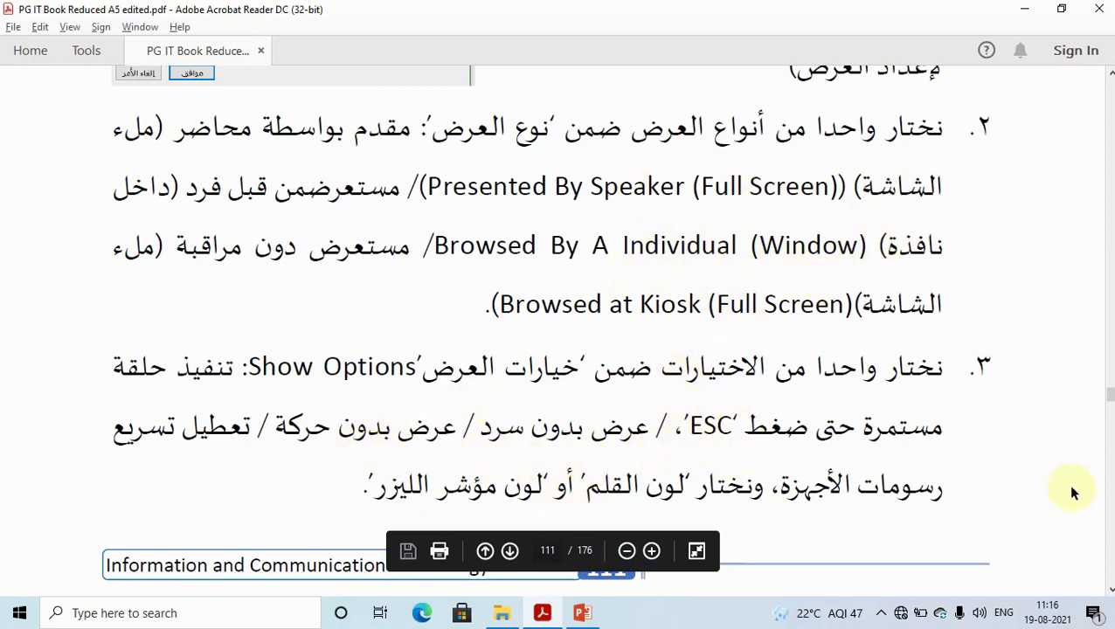
# Step: Read Set Up steps 4–7 on page 112, then return to the Sudan presentation
pyautogui.scroll(-2, 1110, 593)
pyautogui.scroll(-3, 1110, 592)
pyautogui.scroll(-3, 1110, 593)
pyautogui.scroll(-3, 1110, 593)
pyautogui.scroll(-1, 1110, 593)
pyautogui.scroll(-1, 1103, 594)
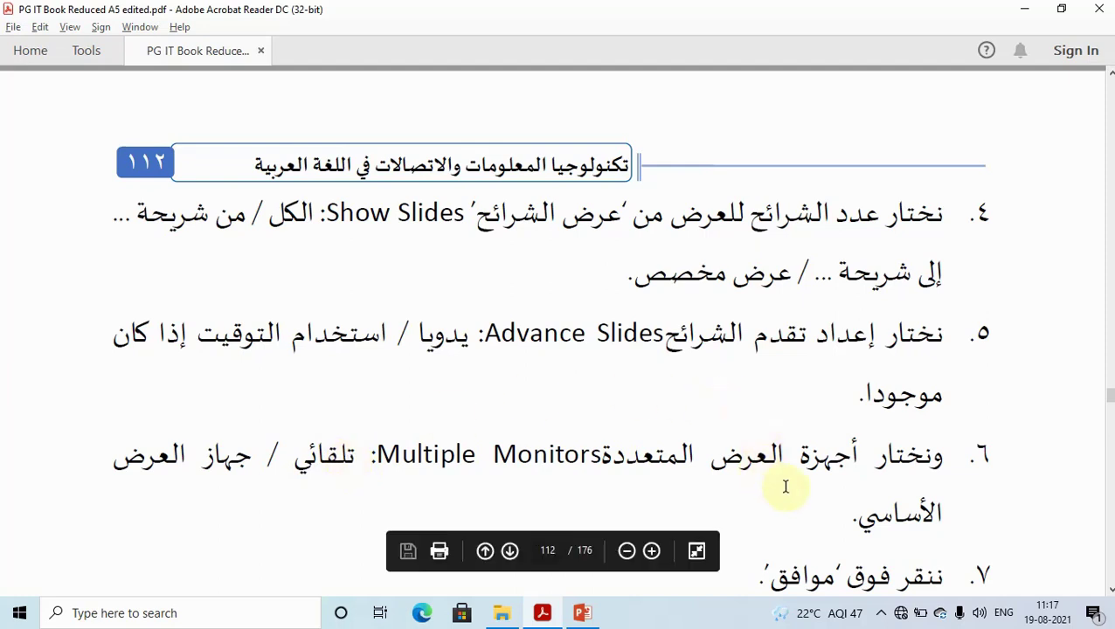
pyautogui.click(1109, 591)
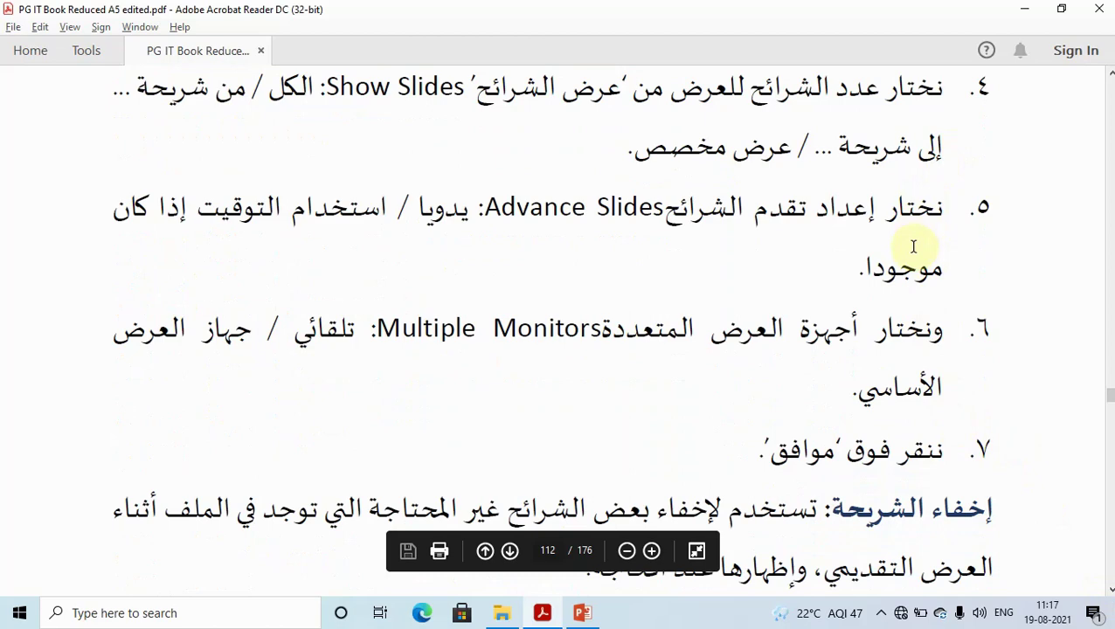
pyautogui.hotkey('alt', 'Tab')
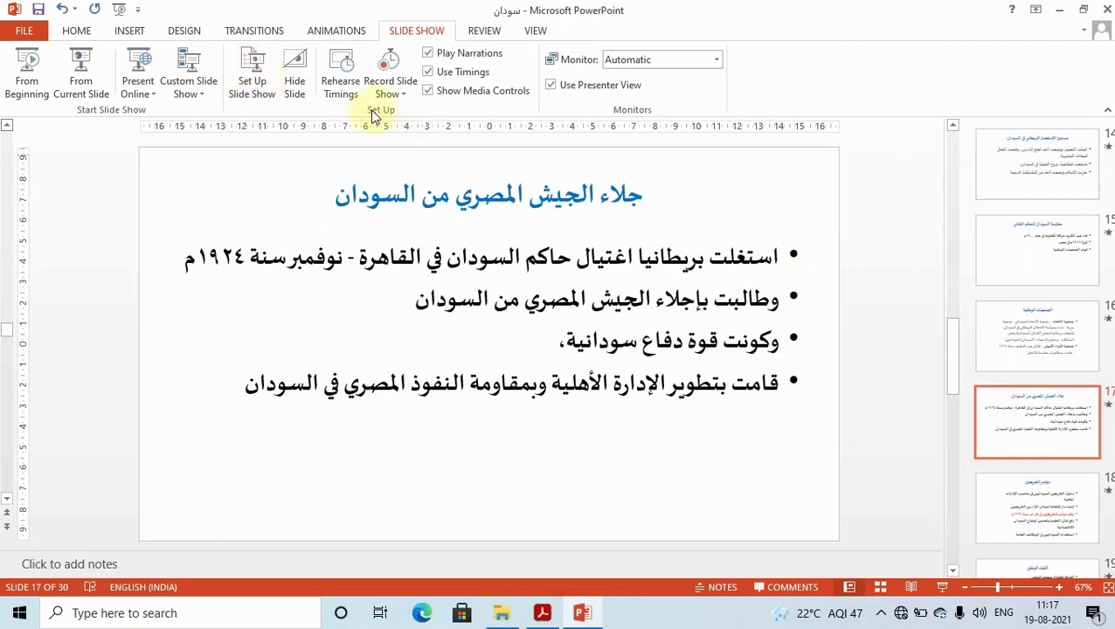
# Step: Open Set Up Show and check the textbook's setup steps in the PDF
pyautogui.click(249, 74)
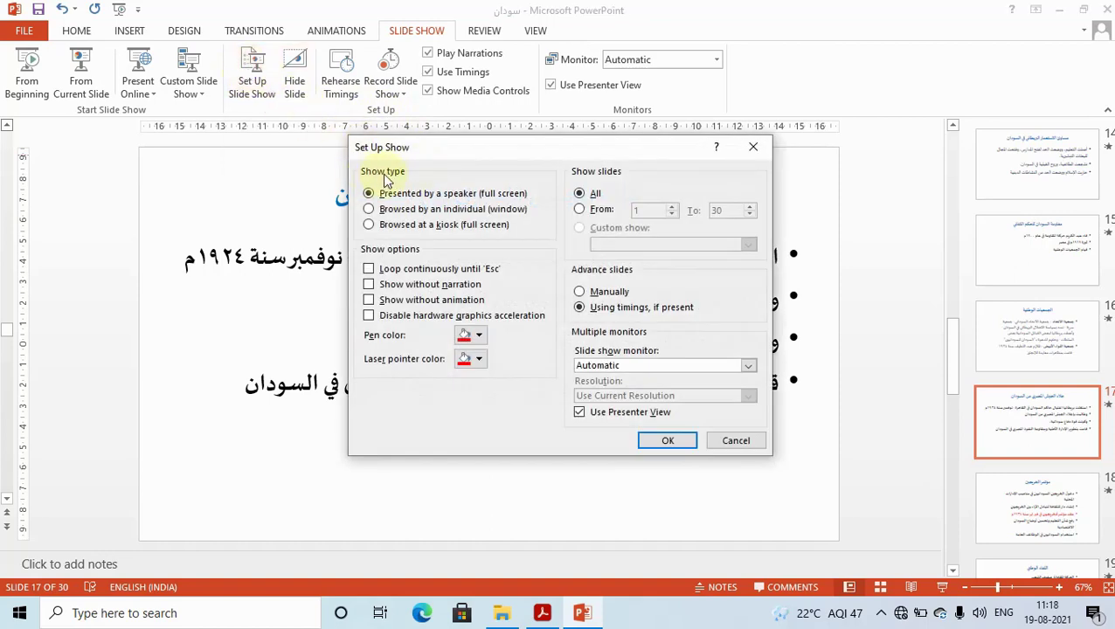
pyautogui.hotkey('alt', 'Tab')
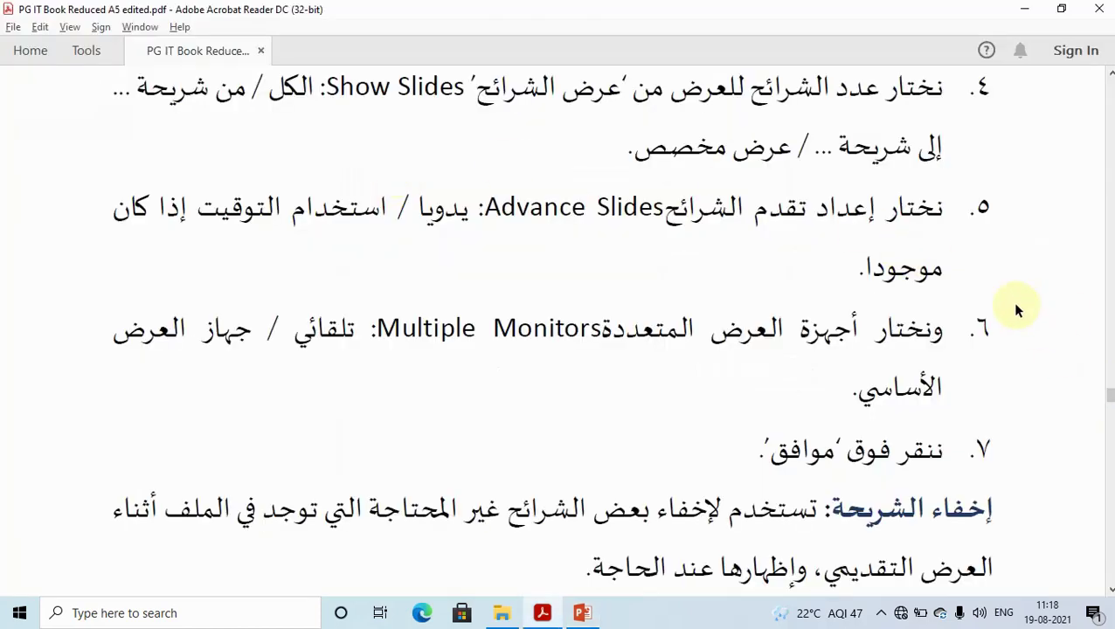
pyautogui.scroll(1, 1111, 78)
pyautogui.scroll(3, 1111, 78)
pyautogui.scroll(3, 1111, 78)
pyautogui.scroll(5, 1111, 78)
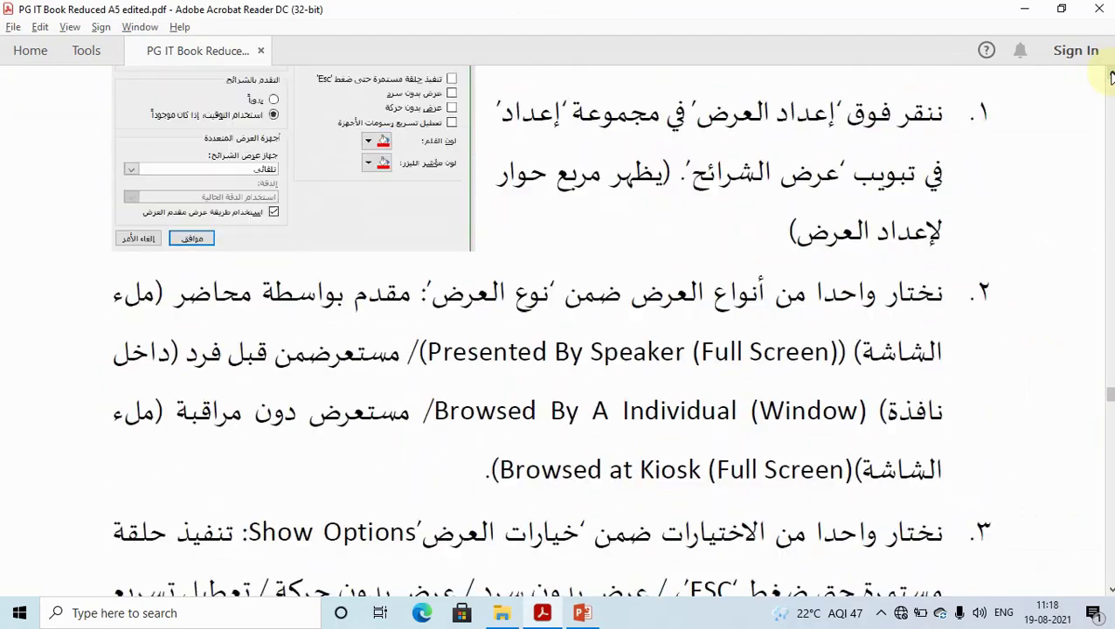
pyautogui.scroll(4, 1110, 78)
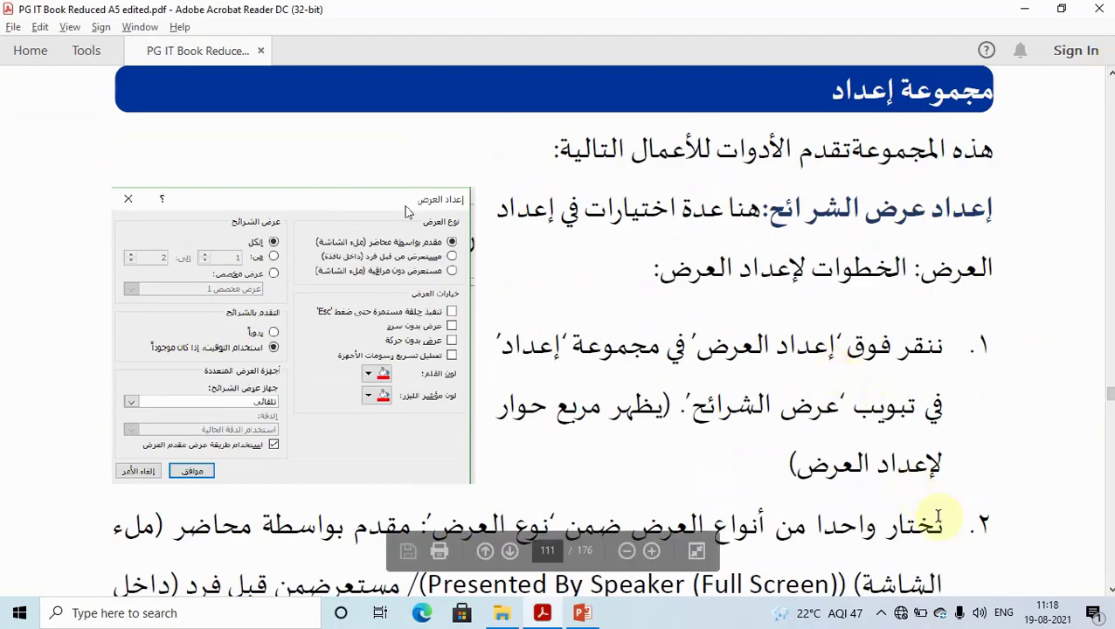
pyautogui.scroll(-1, 406, 213)
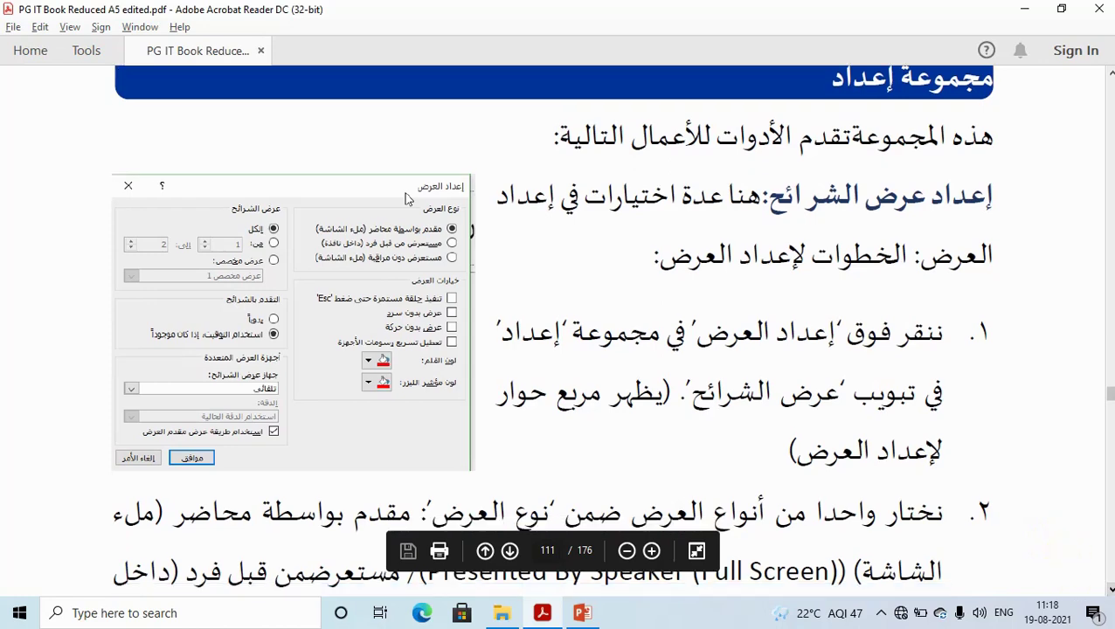
pyautogui.scroll(-2, 405, 212)
pyautogui.scroll(-1, 708, 375)
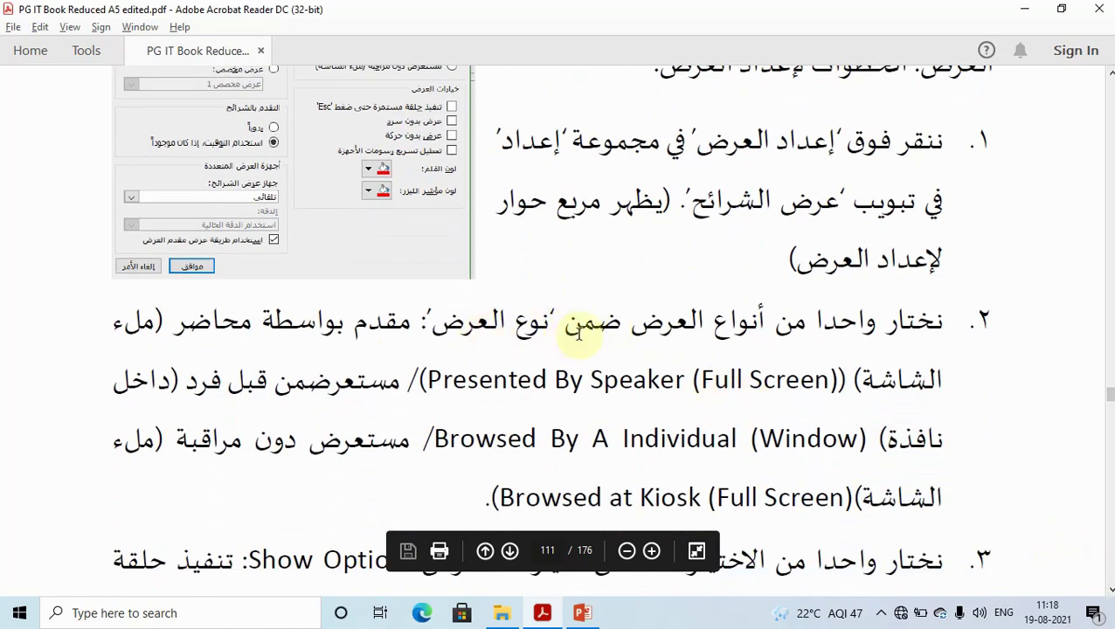
# Step: Set the show type to Browsed by an individual (window) and start the show from slide 1
pyautogui.hotkey('alt', 'Tab')
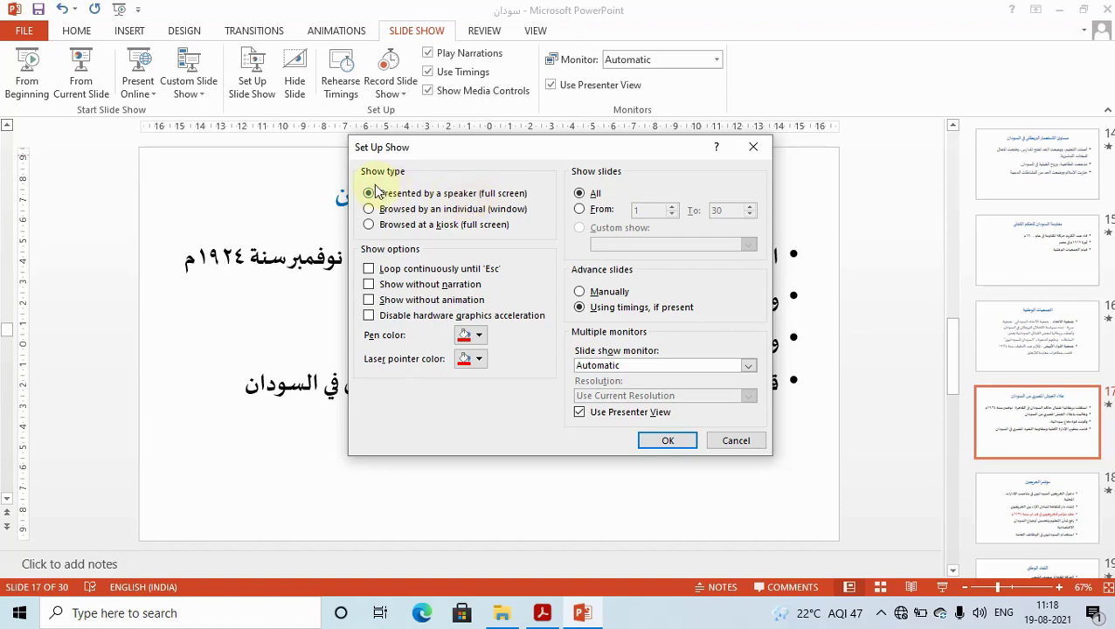
pyautogui.click(397, 210)
pyautogui.click(681, 450)
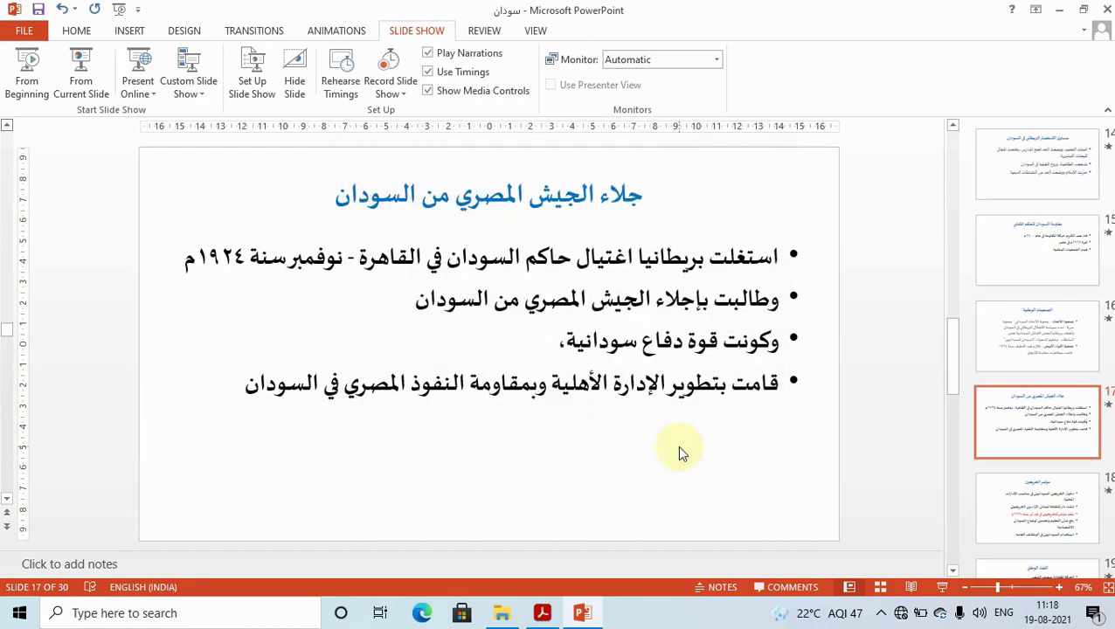
pyautogui.press('F5')
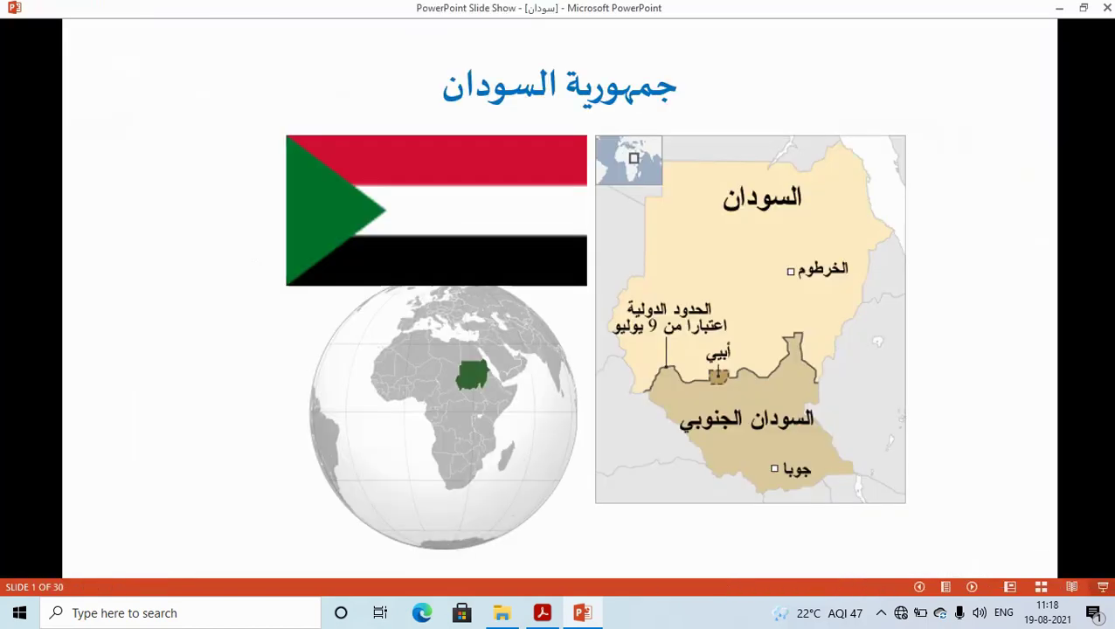
# Step: Advance the windowed show to slide 2, end it, and reopen Set Up Show
pyautogui.click(865, 388)
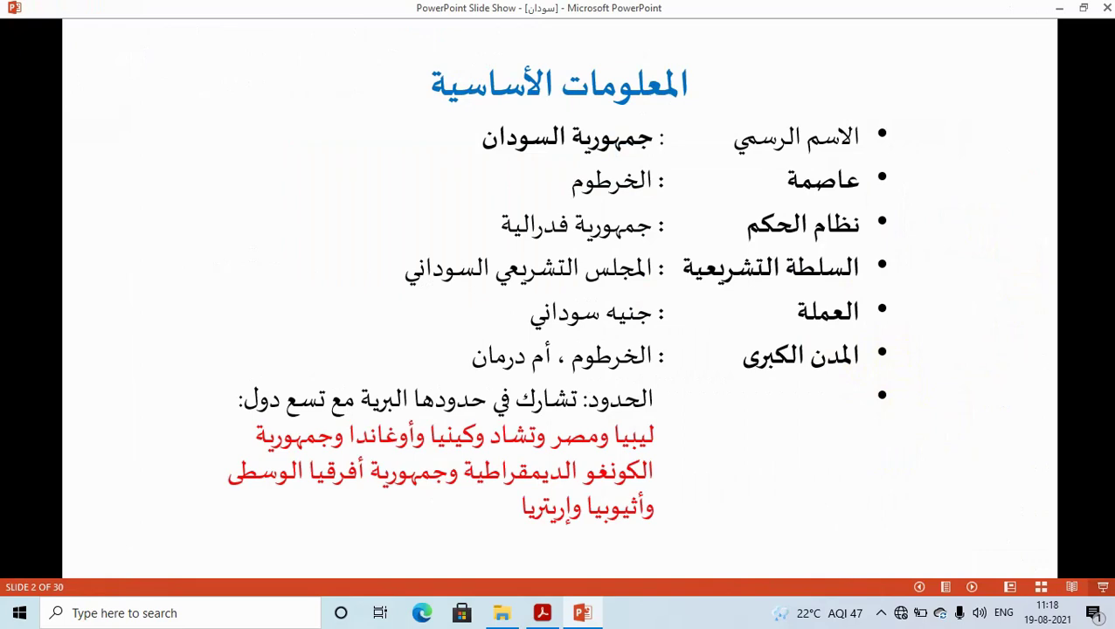
pyautogui.press('Escape')
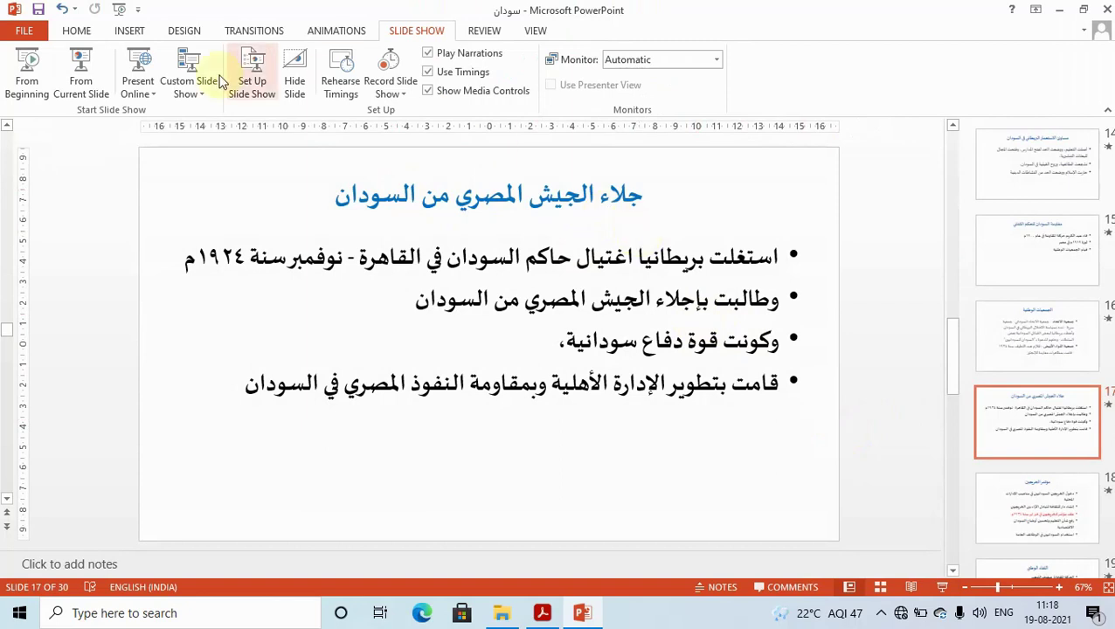
pyautogui.click(252, 69)
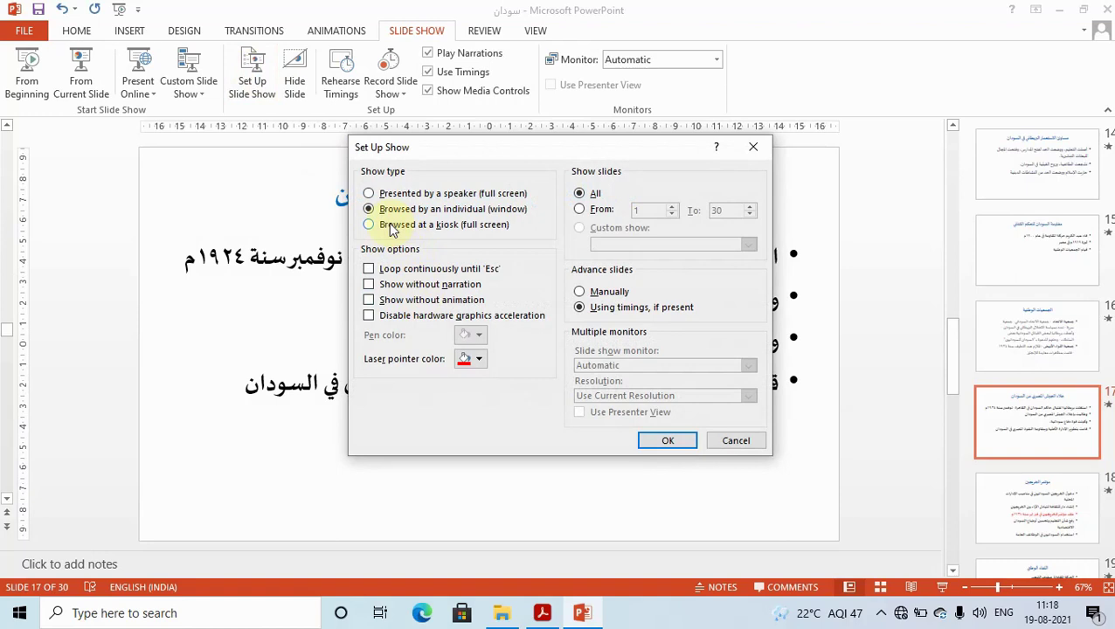
# Step: Switch the show type to Browsed at a kiosk (full screen), run the show, then end it
pyautogui.click(391, 225)
pyautogui.click(668, 442)
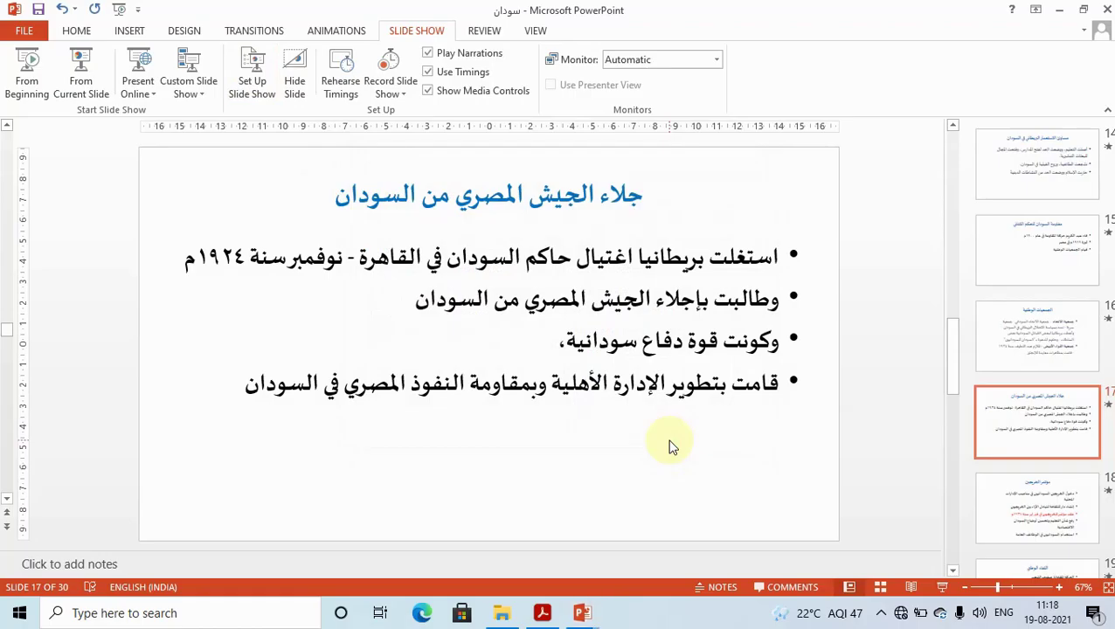
pyautogui.press('F5')
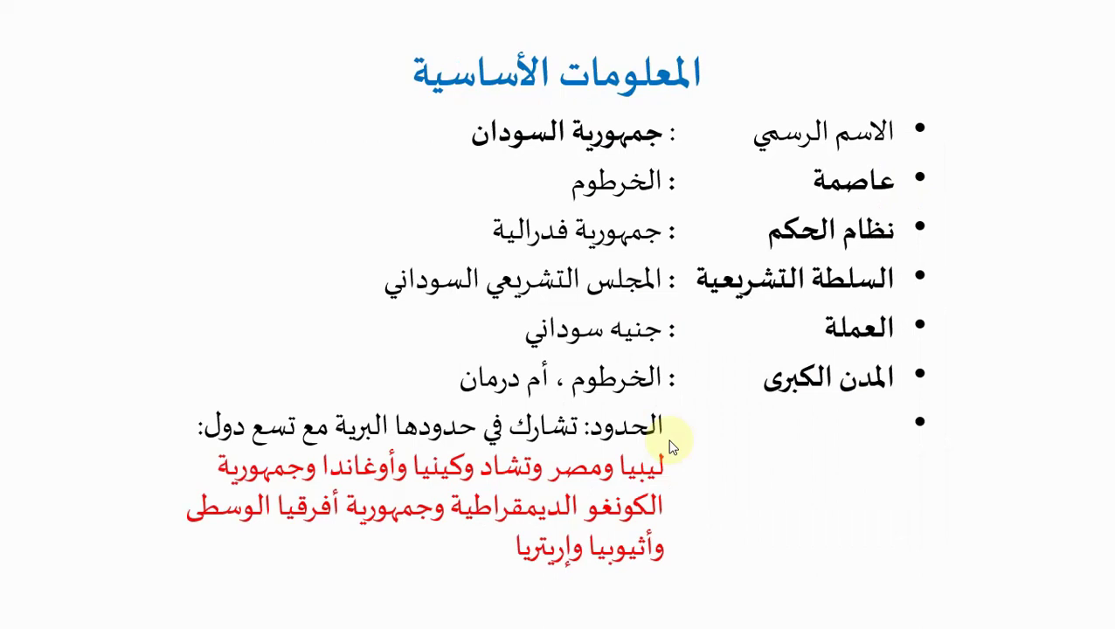
pyautogui.press('Escape')
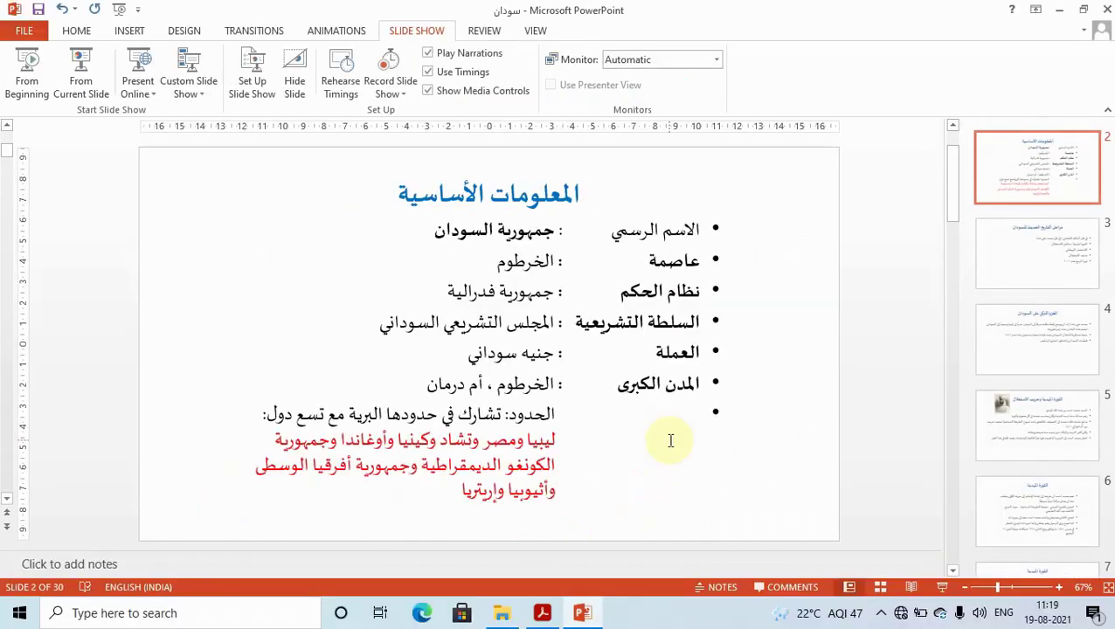
# Step: Choose Presented by a speaker (full screen) in Set Up Show and check the textbook's step 3
pyautogui.click(260, 87)
pyautogui.click(440, 196)
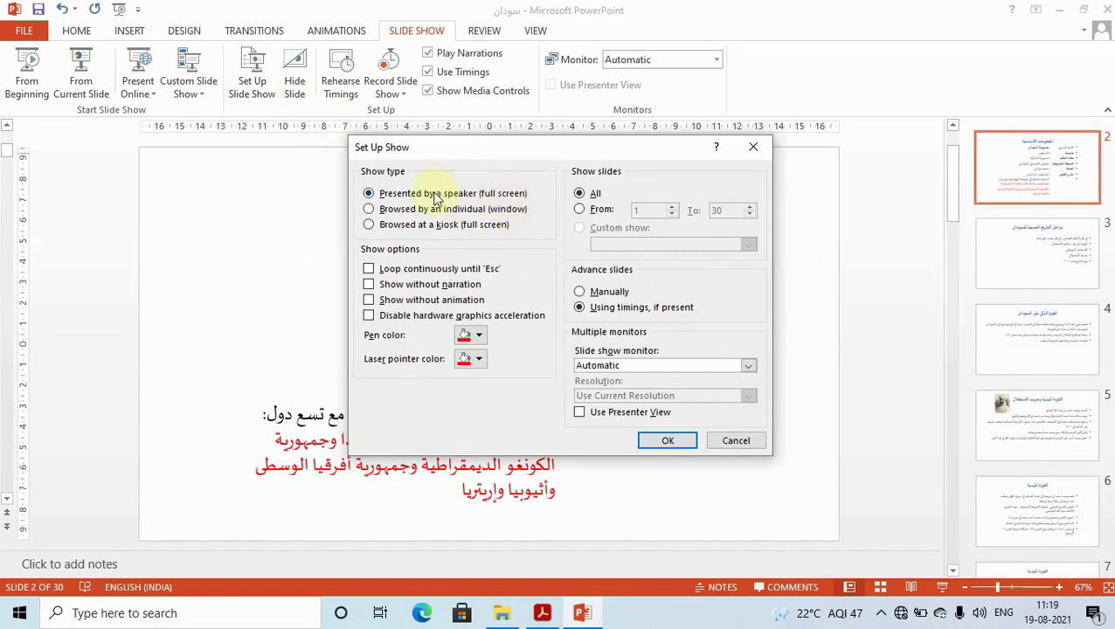
pyautogui.hotkey('alt', 'Tab')
pyautogui.click(473, 257)
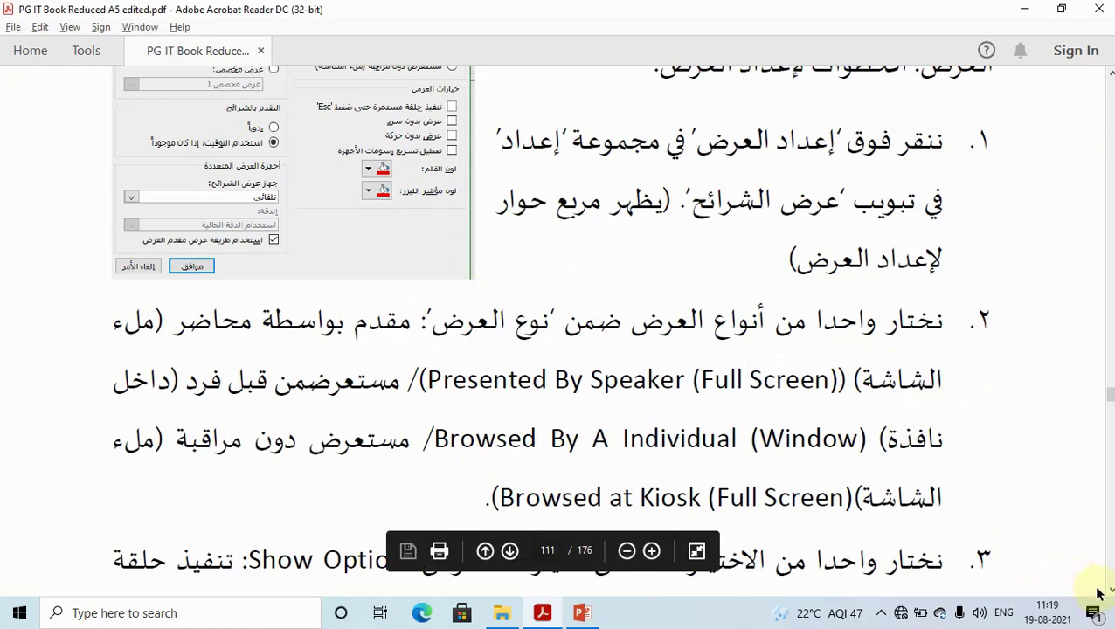
pyautogui.scroll(-1, 650, 296)
pyautogui.scroll(-5, 650, 295)
pyautogui.scroll(-5, 650, 296)
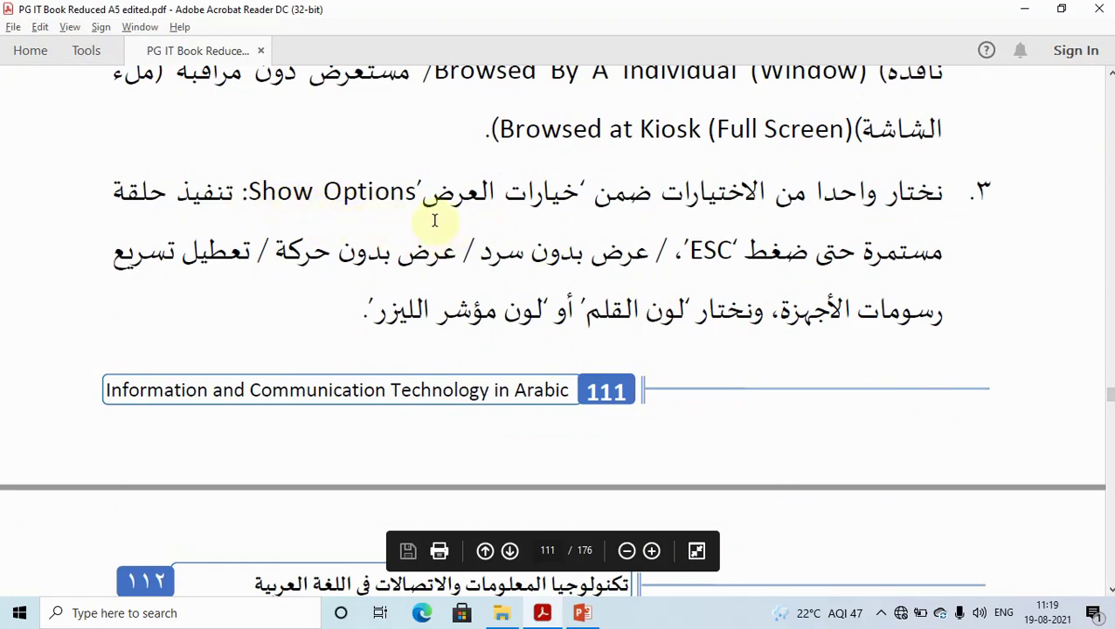
pyautogui.hotkey('alt', 'Tab')
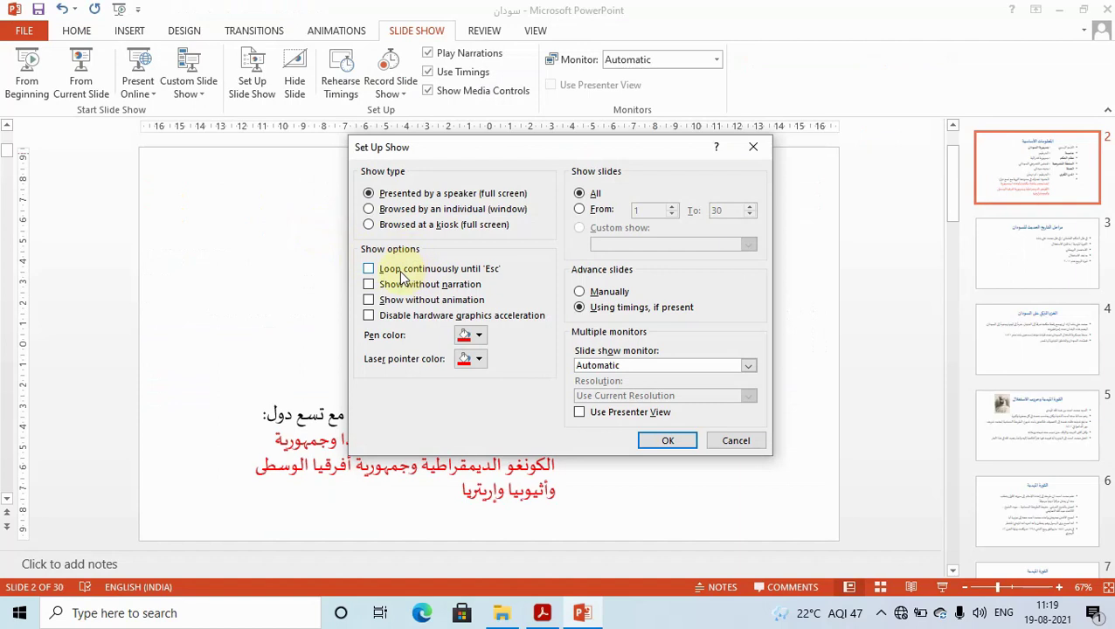
pyautogui.click(402, 276)
pyautogui.click(400, 292)
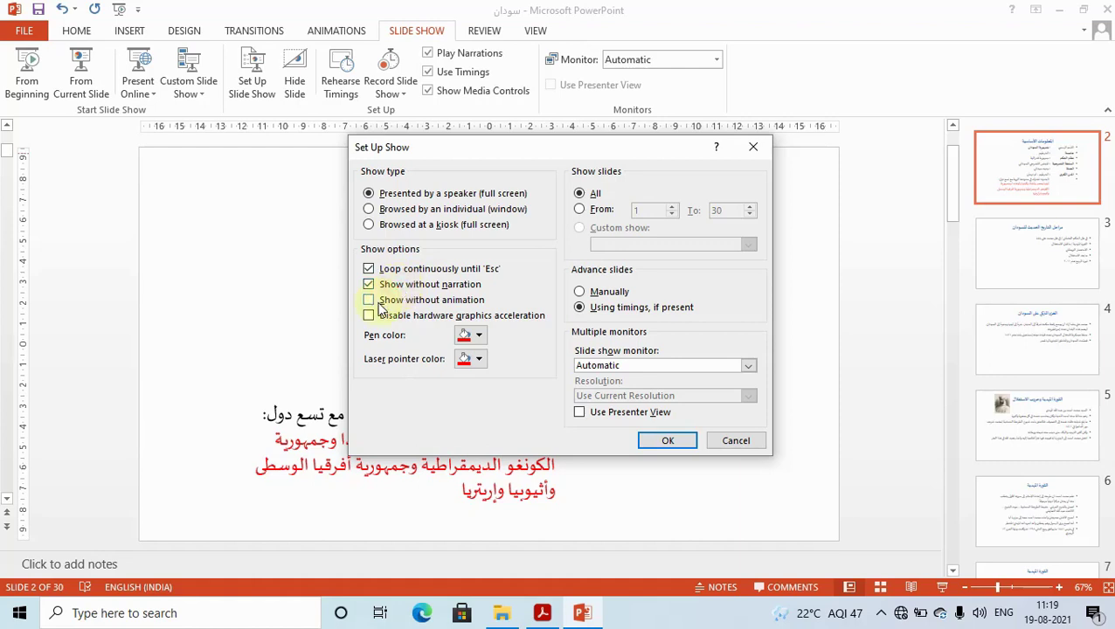
pyautogui.click(371, 302)
pyautogui.click(369, 317)
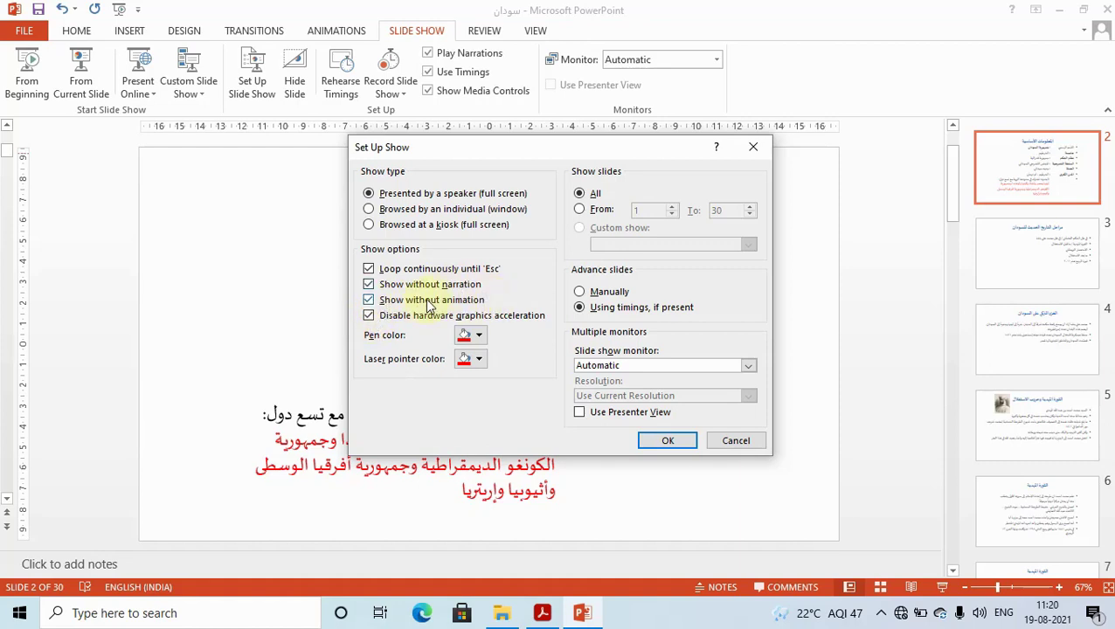
pyautogui.click(368, 271)
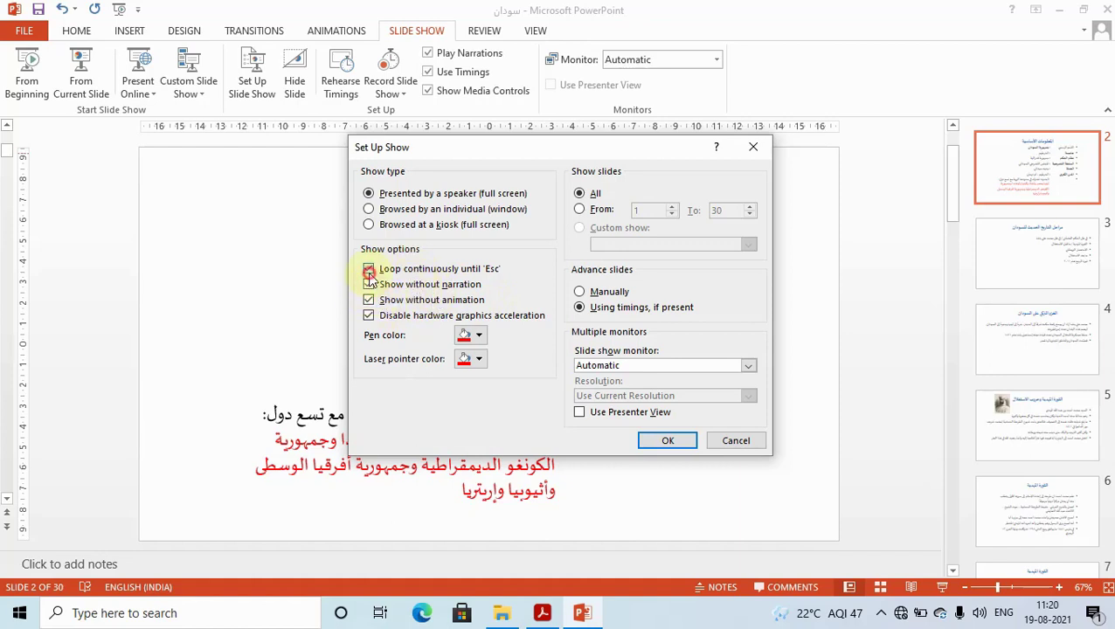
pyautogui.click(368, 285)
pyautogui.click(369, 300)
pyautogui.click(368, 315)
pyautogui.hotkey('alt', 'Tab')
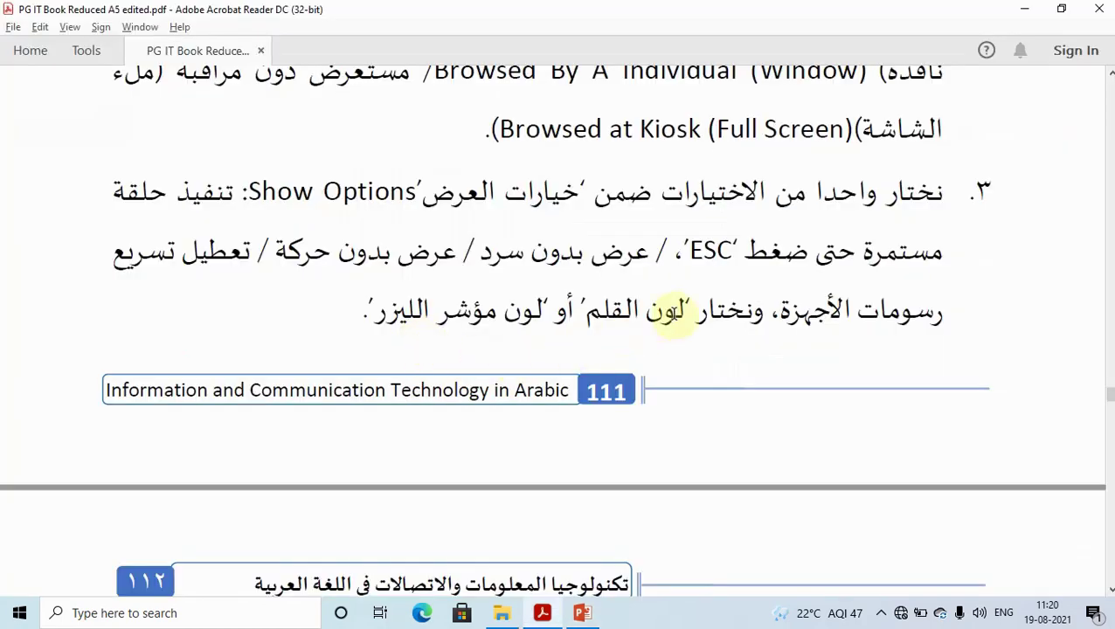
# Step: Pick a new slide show pen colour in Set Up Show and confirm with OK
pyautogui.hotkey('alt', 'Tab')
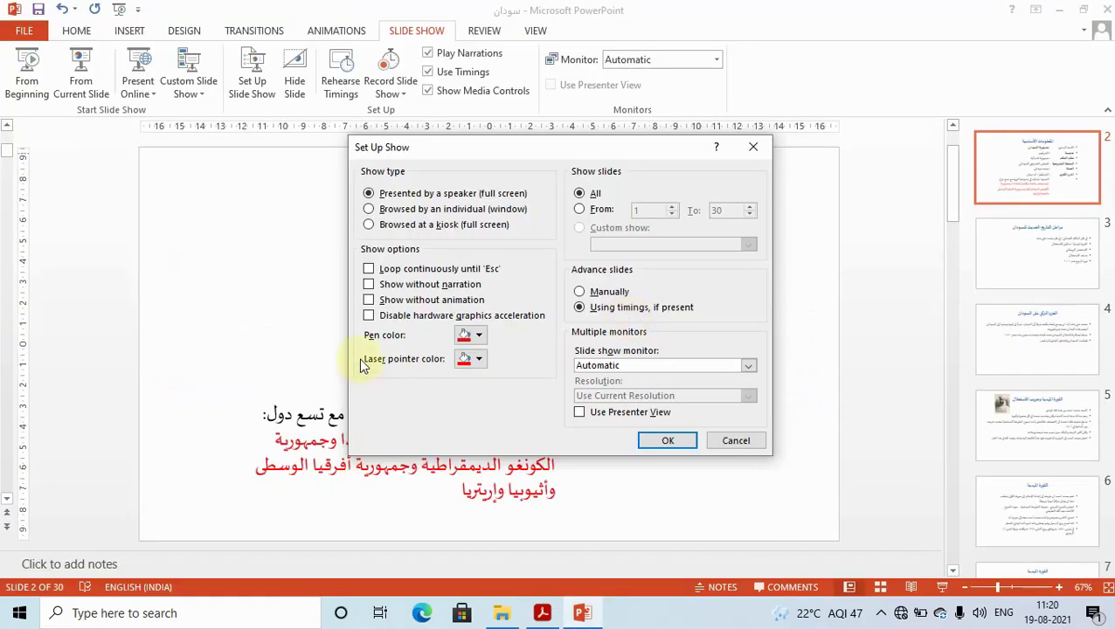
pyautogui.click(479, 336)
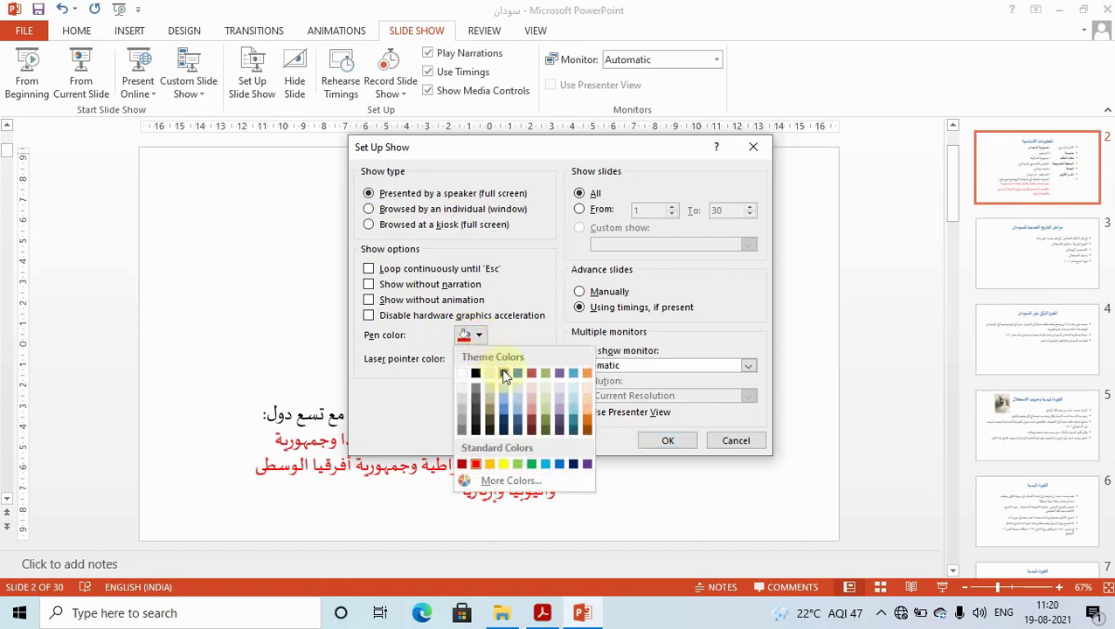
pyautogui.click(571, 417)
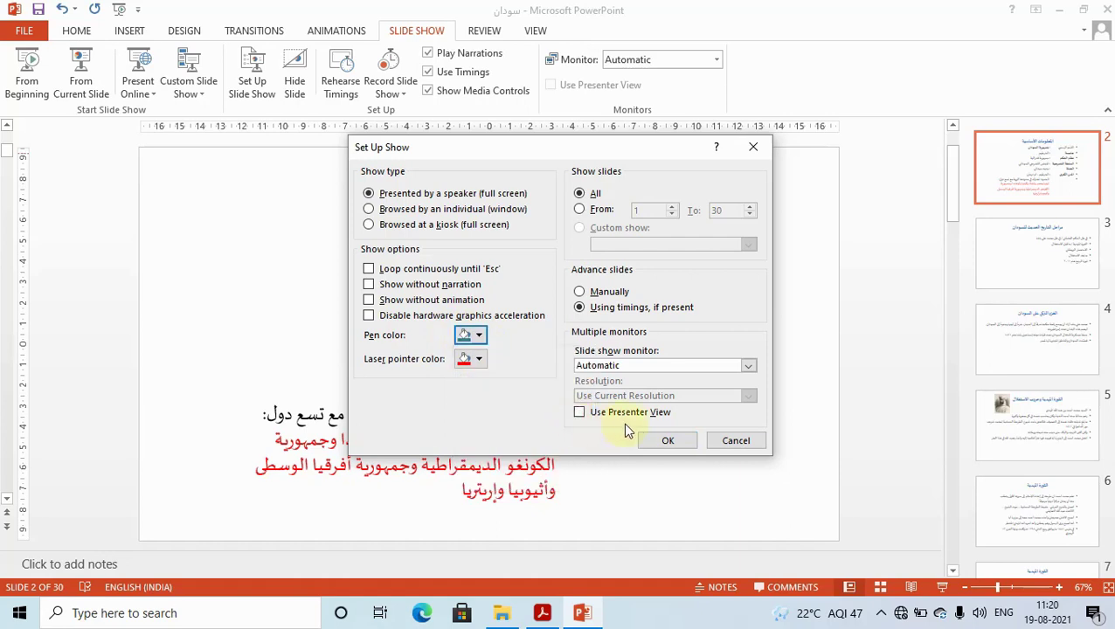
pyautogui.click(664, 441)
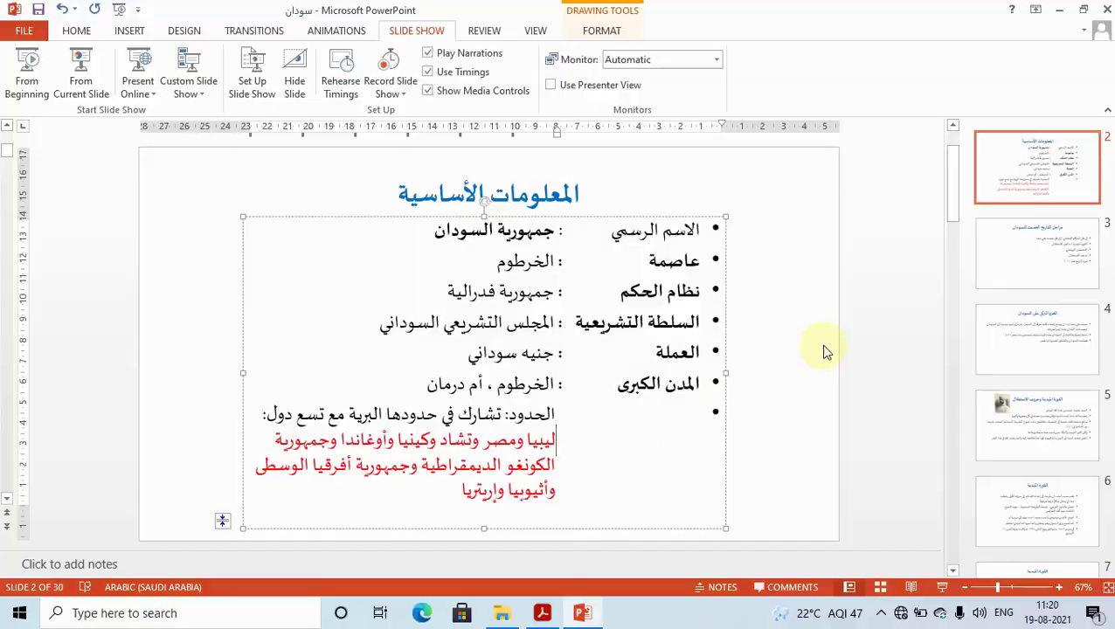
pyautogui.press('F5')
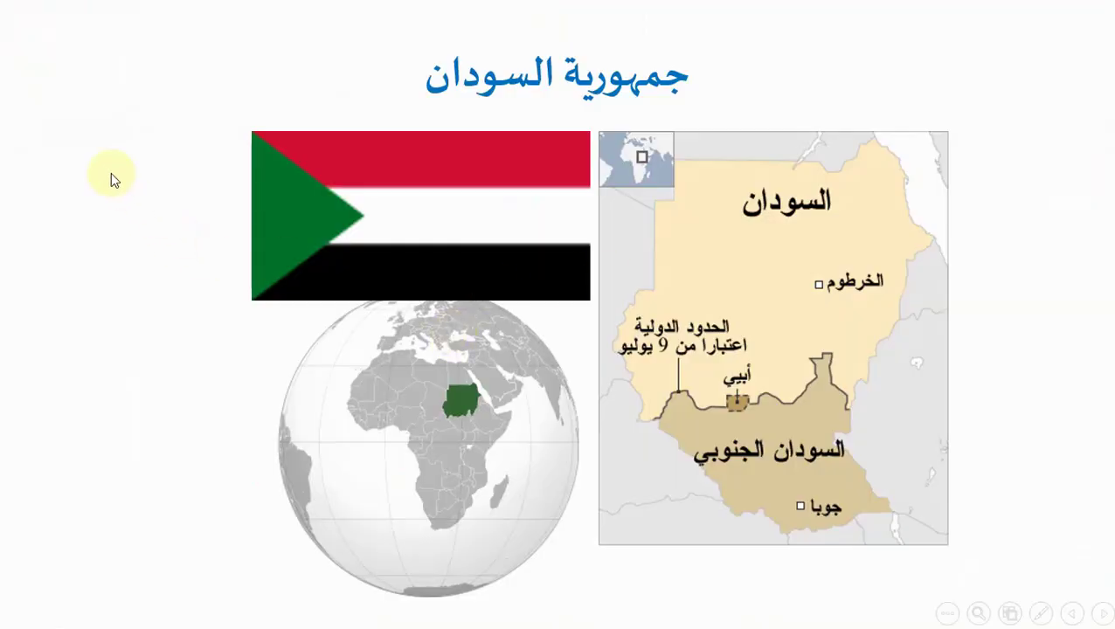
pyautogui.rightClick(111, 174)
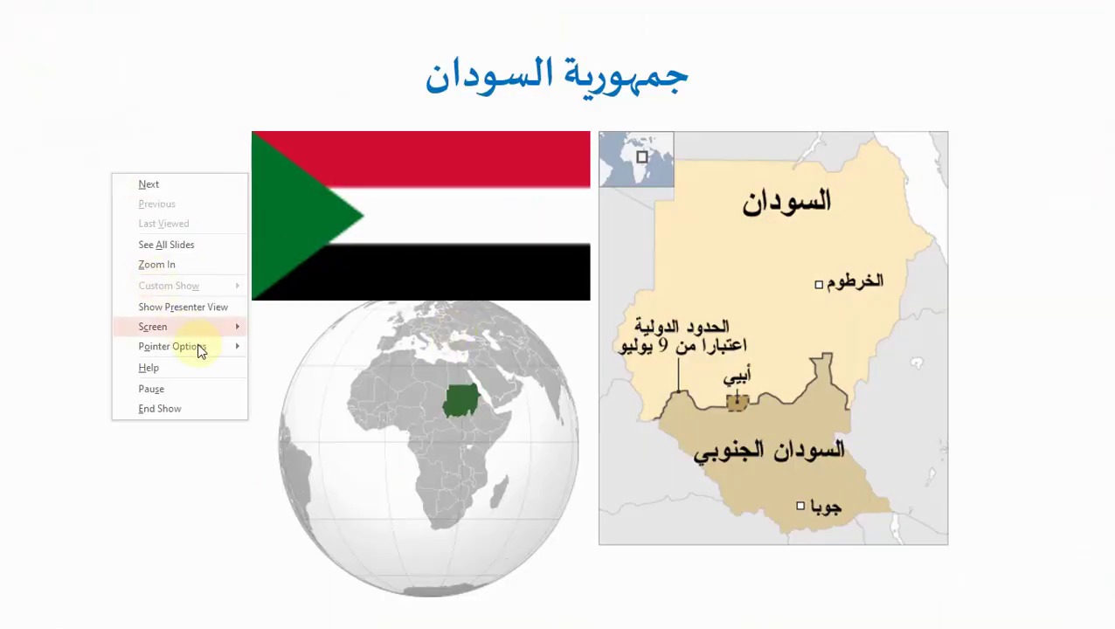
pyautogui.moveTo(219, 349)
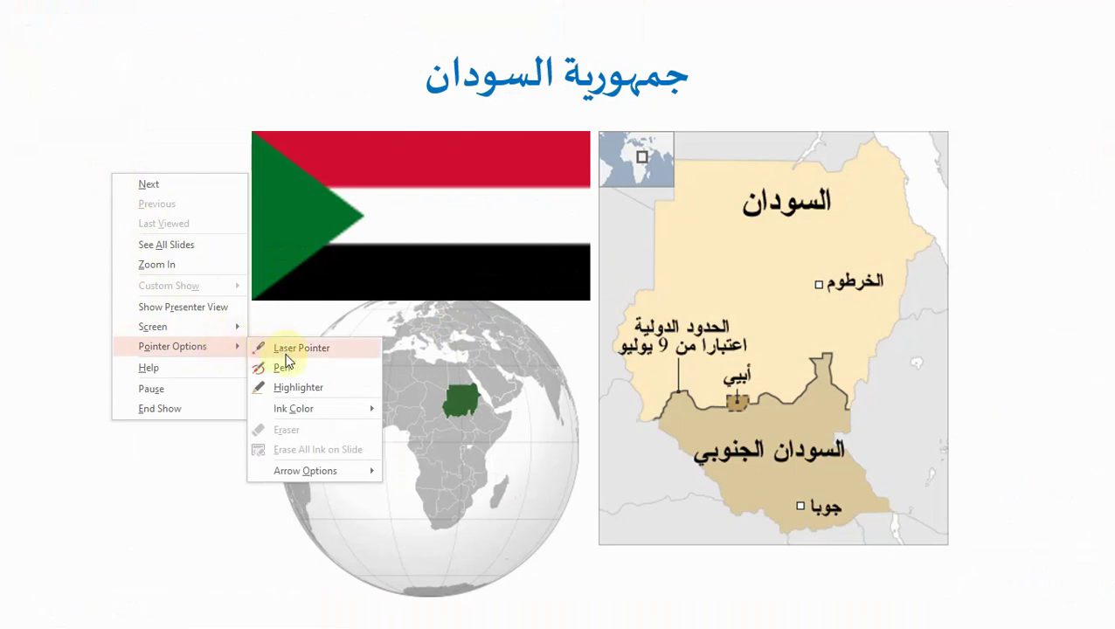
pyautogui.click(301, 369)
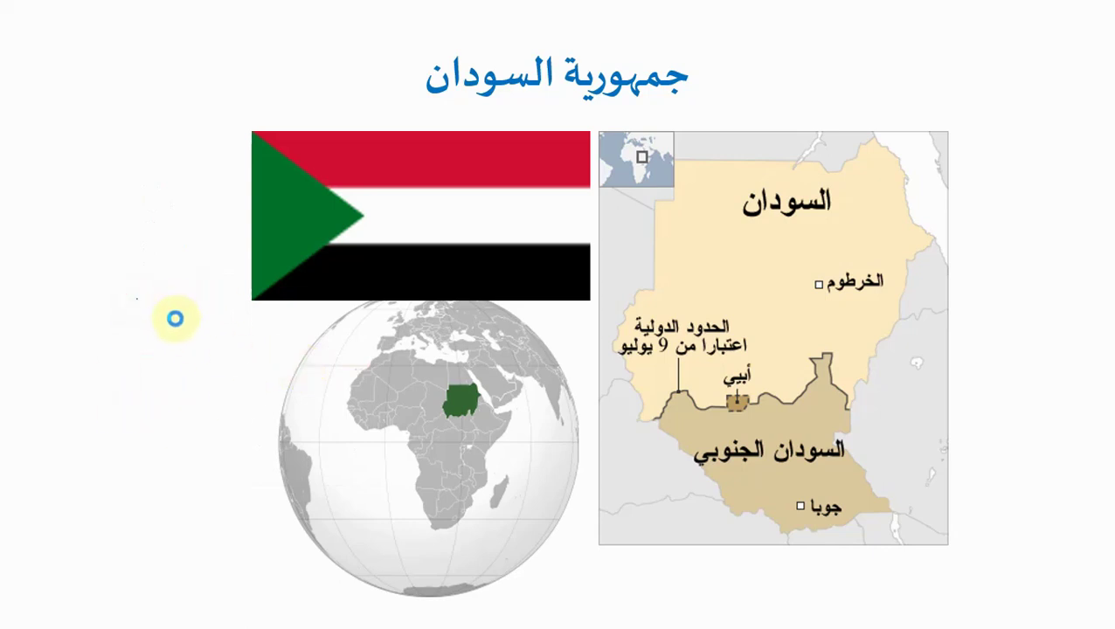
pyautogui.press('Right')
pyautogui.moveTo(176, 320)
pyautogui.mouseDown()
pyautogui.moveTo(347, 263)
pyautogui.moveTo(267, 331)
pyautogui.moveTo(411, 292)
pyautogui.mouseUp()
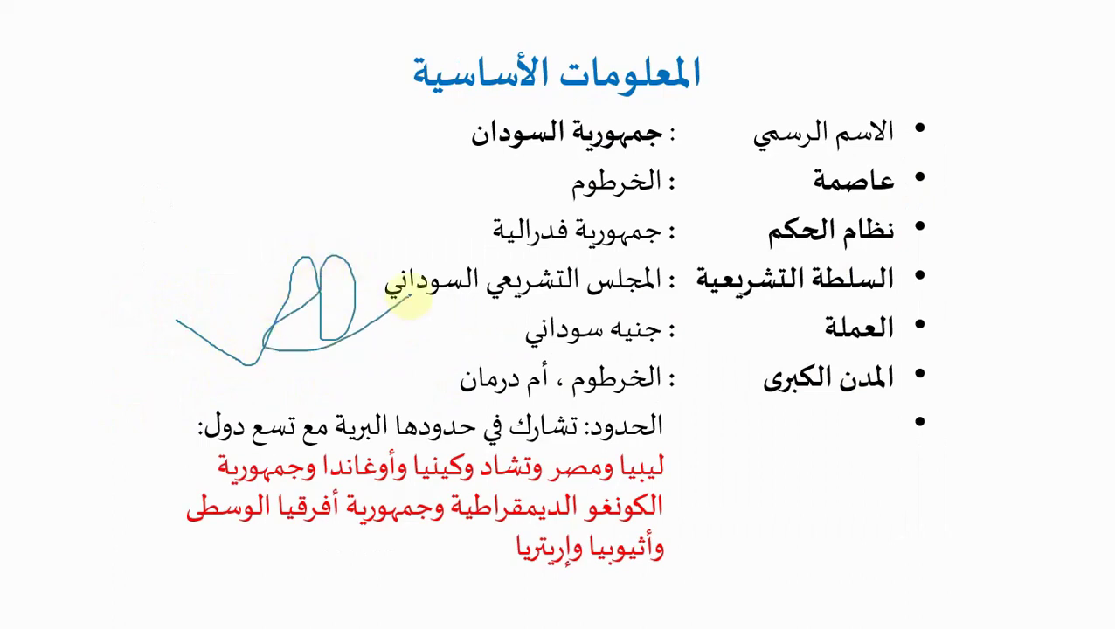
pyautogui.moveTo(263, 204); pyautogui.dragTo(494, 189)
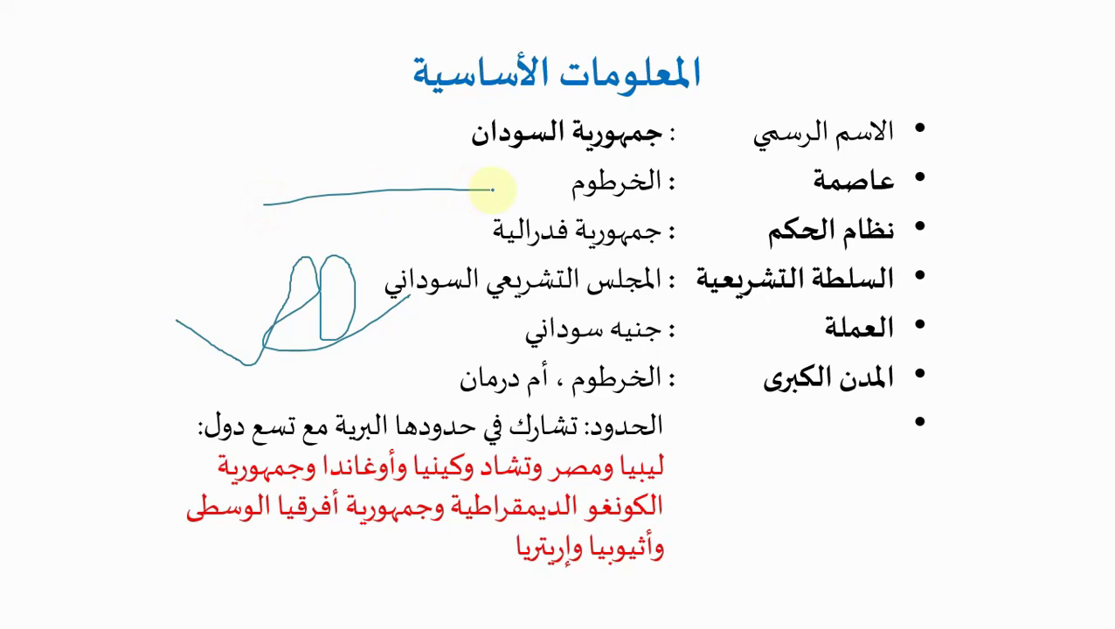
pyautogui.press('Escape')
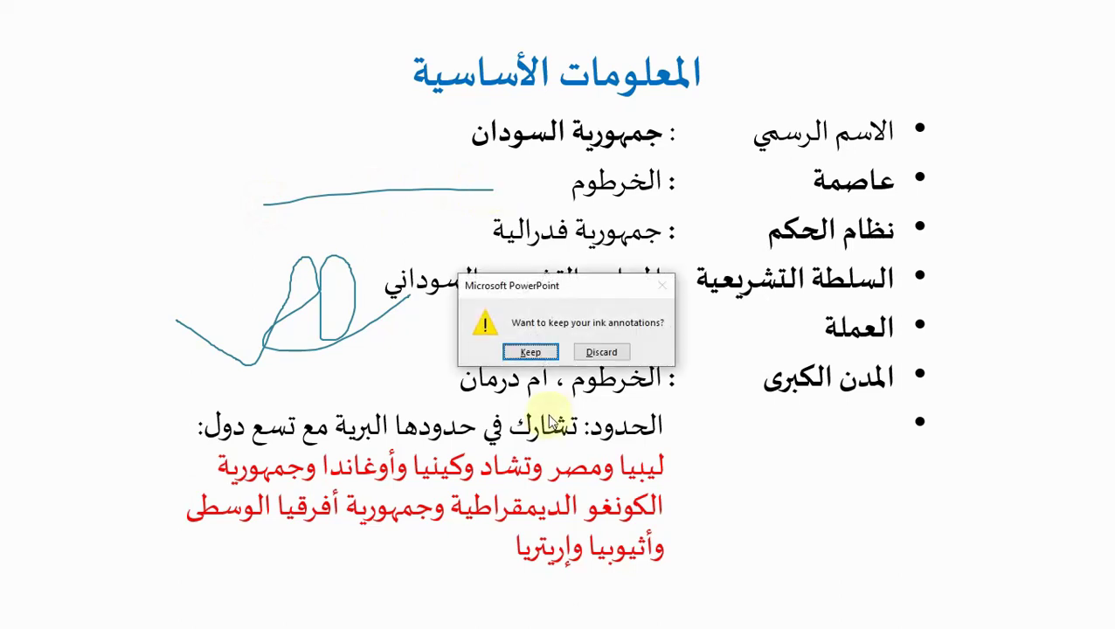
pyautogui.click(612, 358)
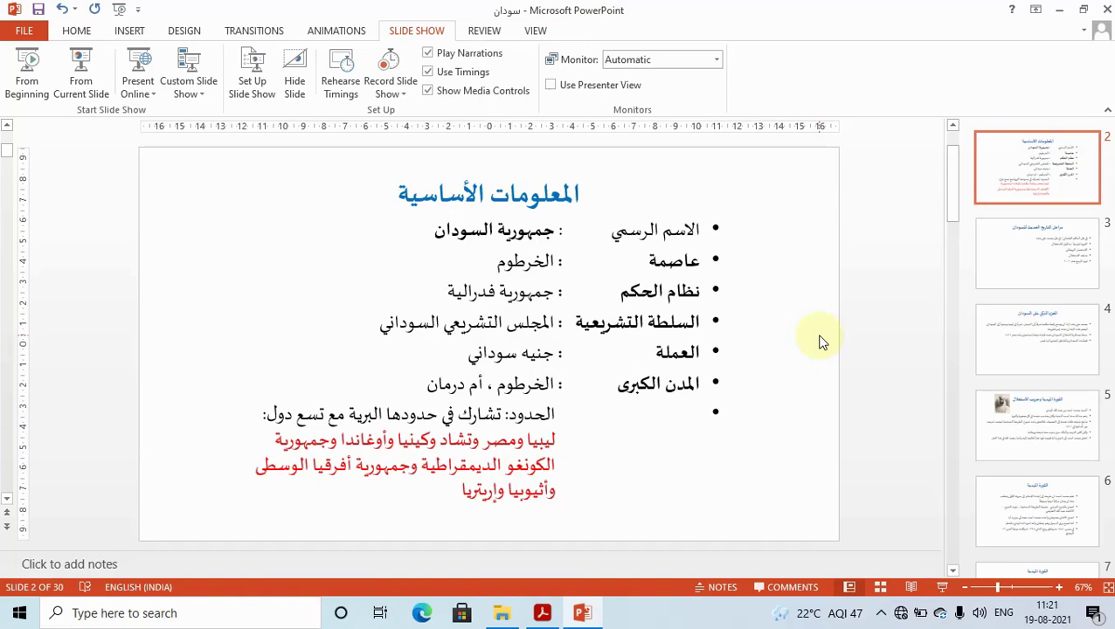
# Step: Set the laser pointer colour to red in Set Up Show, then return to the textbook PDF
pyautogui.click(255, 87)
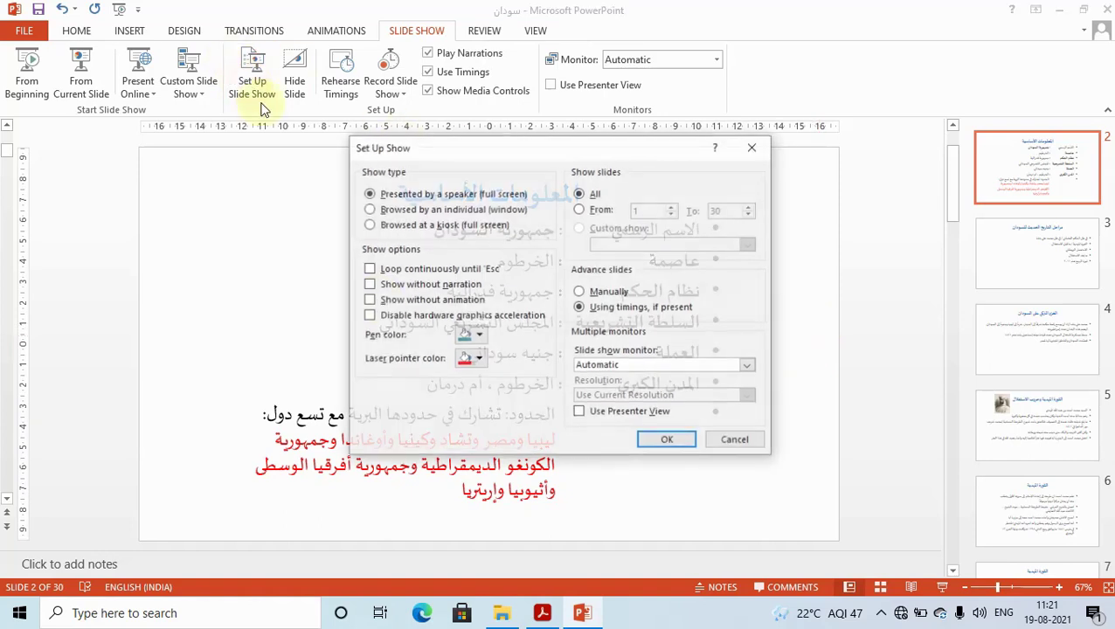
pyautogui.click(479, 360)
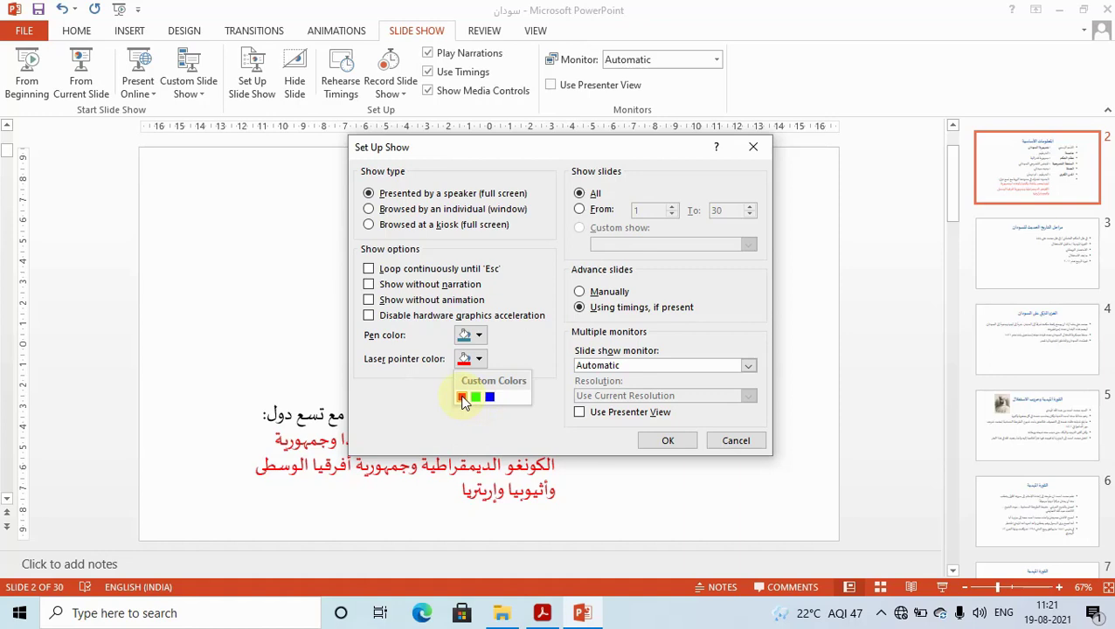
pyautogui.click(530, 353)
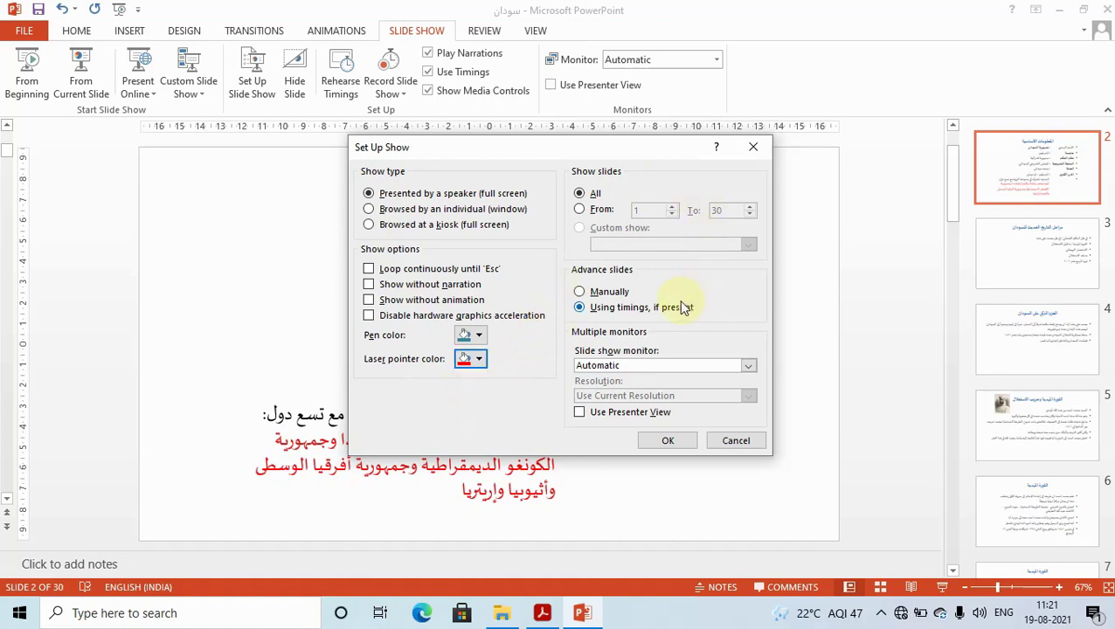
pyautogui.hotkey('alt', 'Tab')
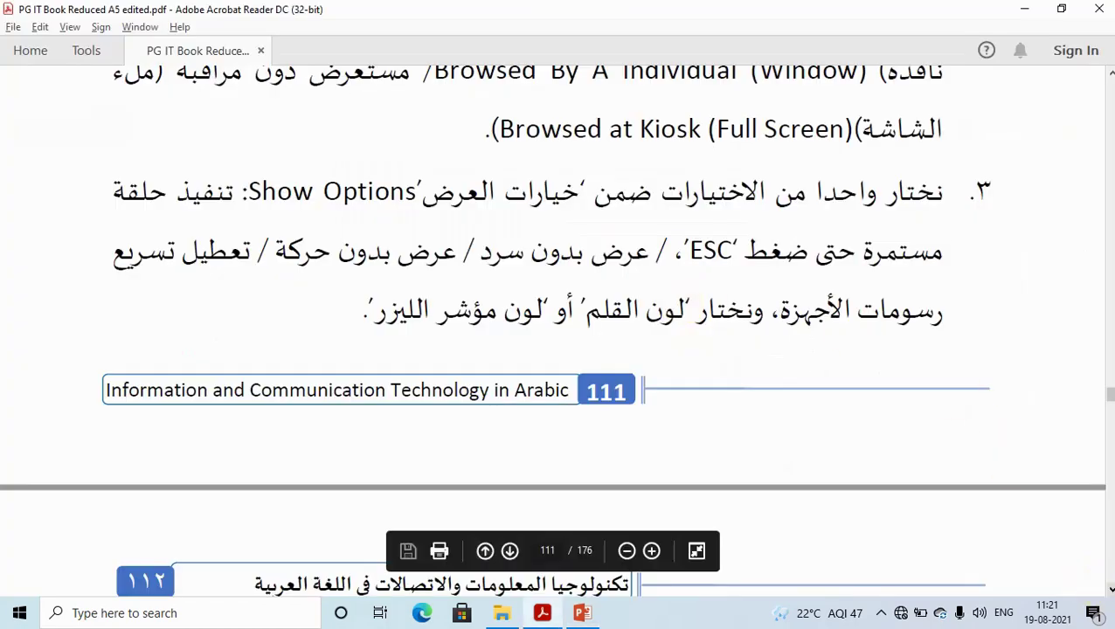
# Step: Read page 112's Show Slides, Advance Slides and Multiple Monitors steps, then return to PowerPoint
pyautogui.scroll(-2, 932, 289)
pyautogui.scroll(-5, 932, 289)
pyautogui.scroll(-2, 933, 288)
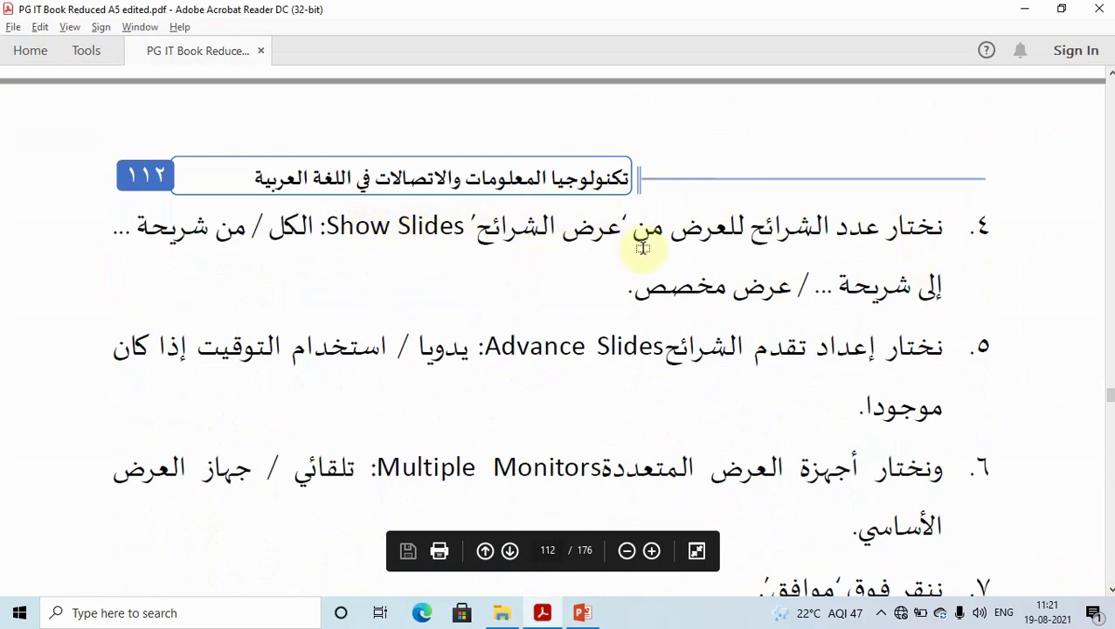
pyautogui.hotkey('alt', 'Tab')
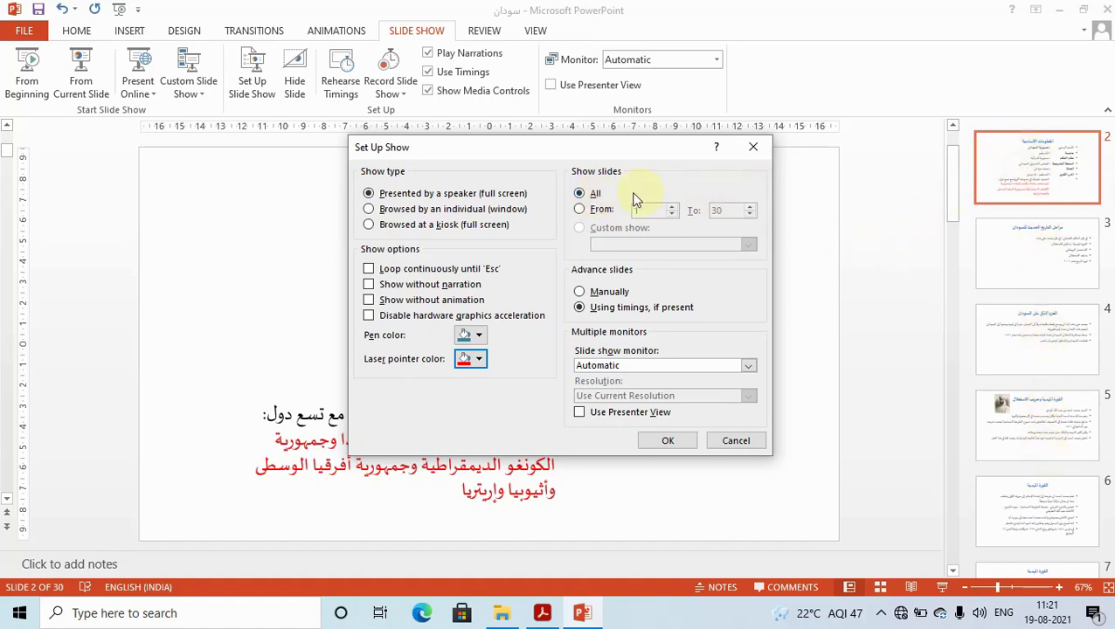
# Step: Set the show to slides 1 to 5, advancing by timings on the Automatic monitor, and confirm
pyautogui.click(597, 211)
pyautogui.click(717, 210)
pyautogui.write('5')
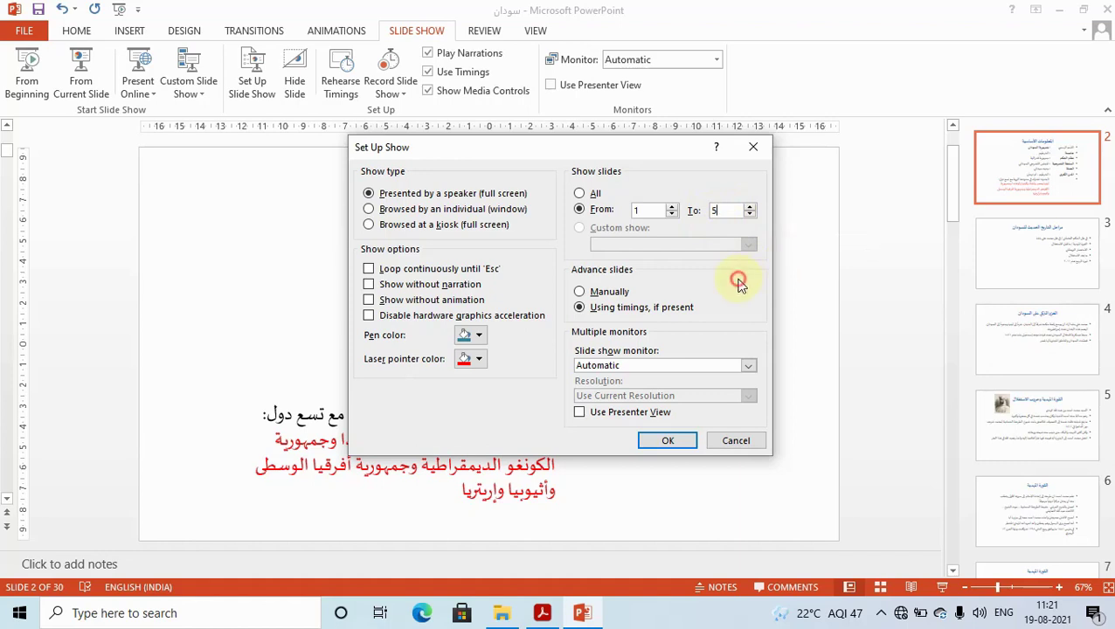
pyautogui.click(615, 297)
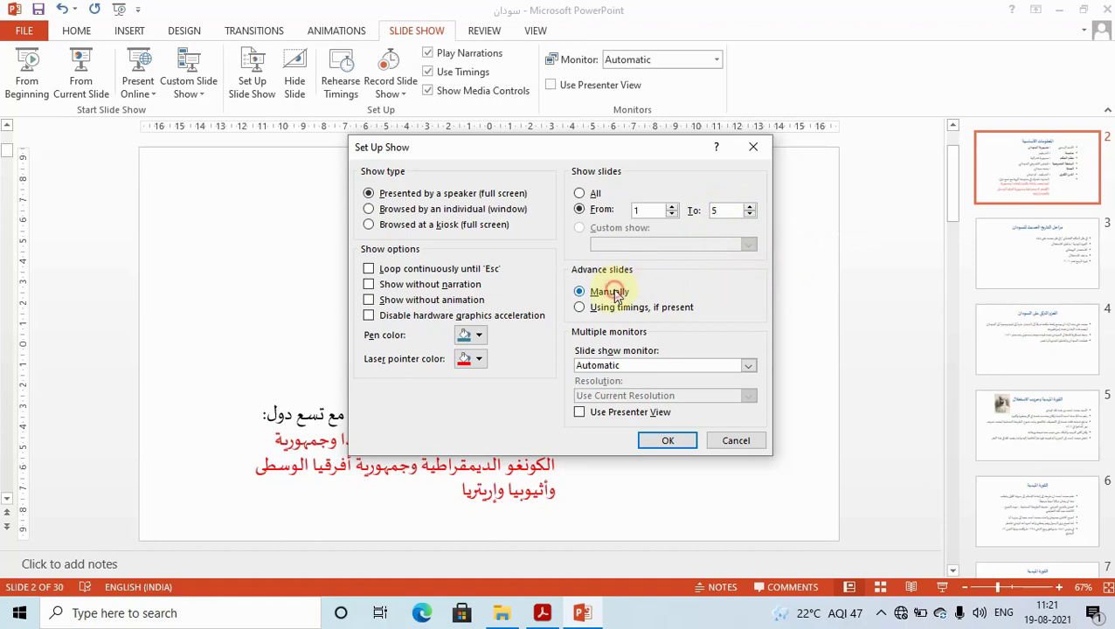
pyautogui.click(613, 309)
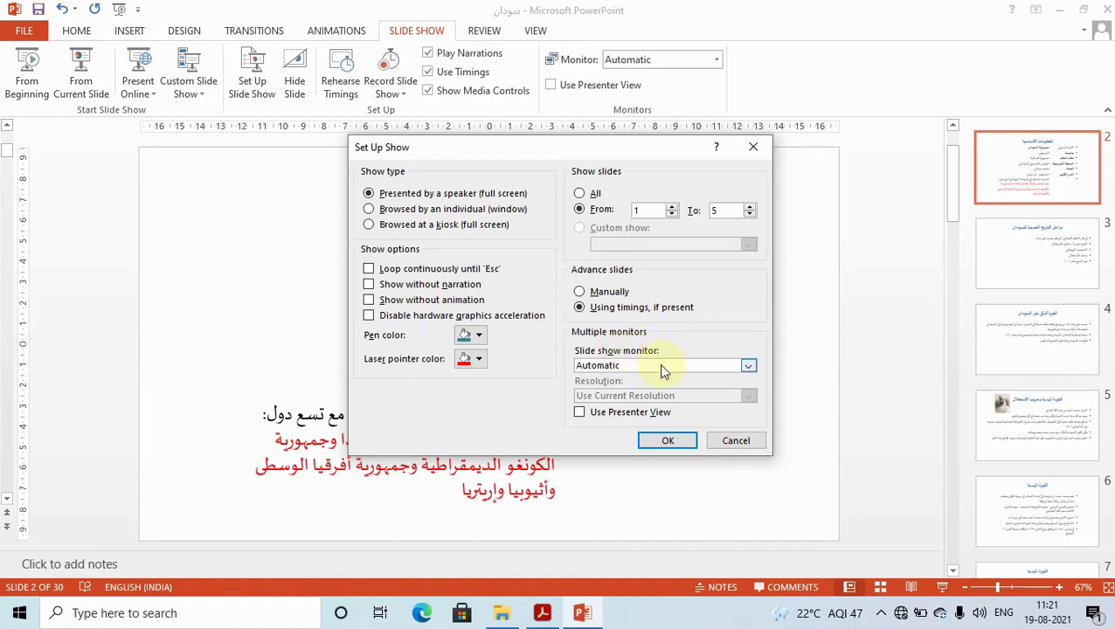
pyautogui.click(662, 366)
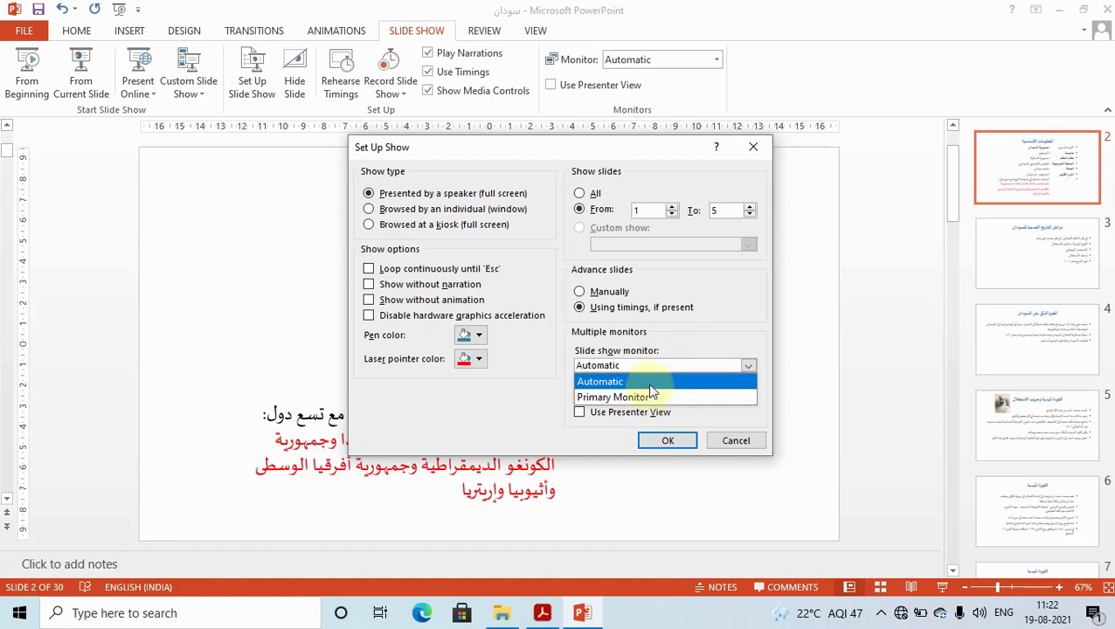
pyautogui.click(648, 381)
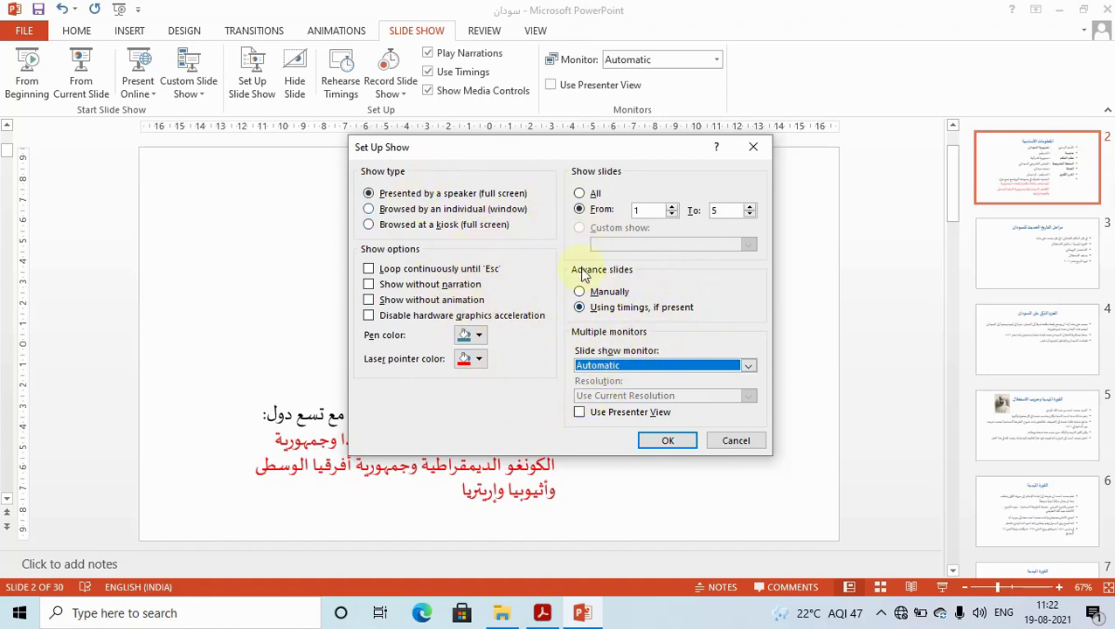
pyautogui.click(672, 442)
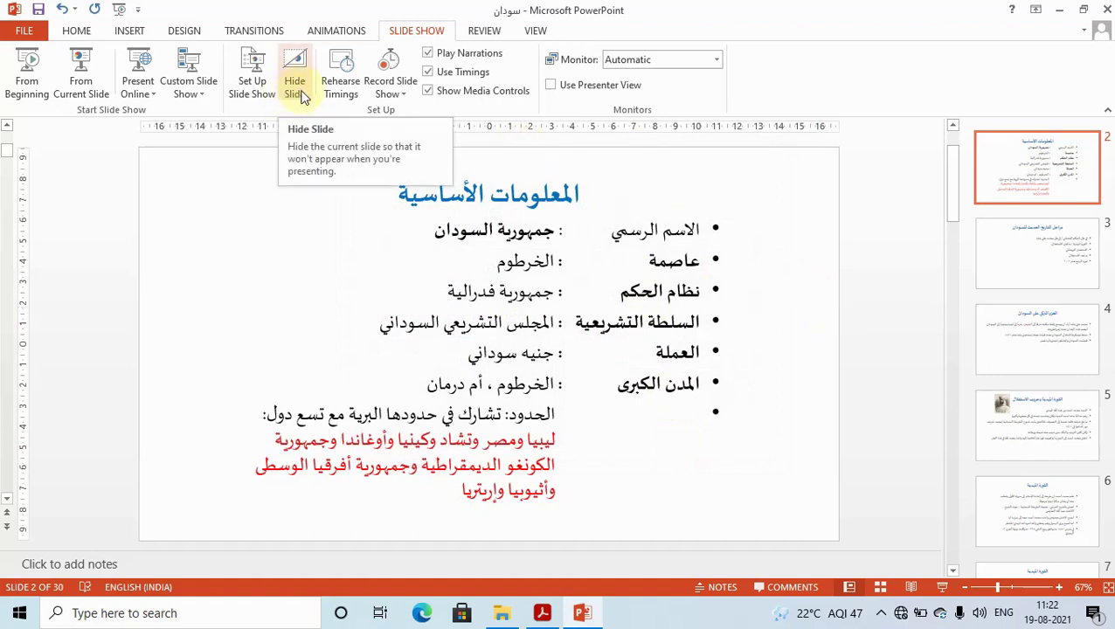
pyautogui.hotkey('alt', 'Tab')
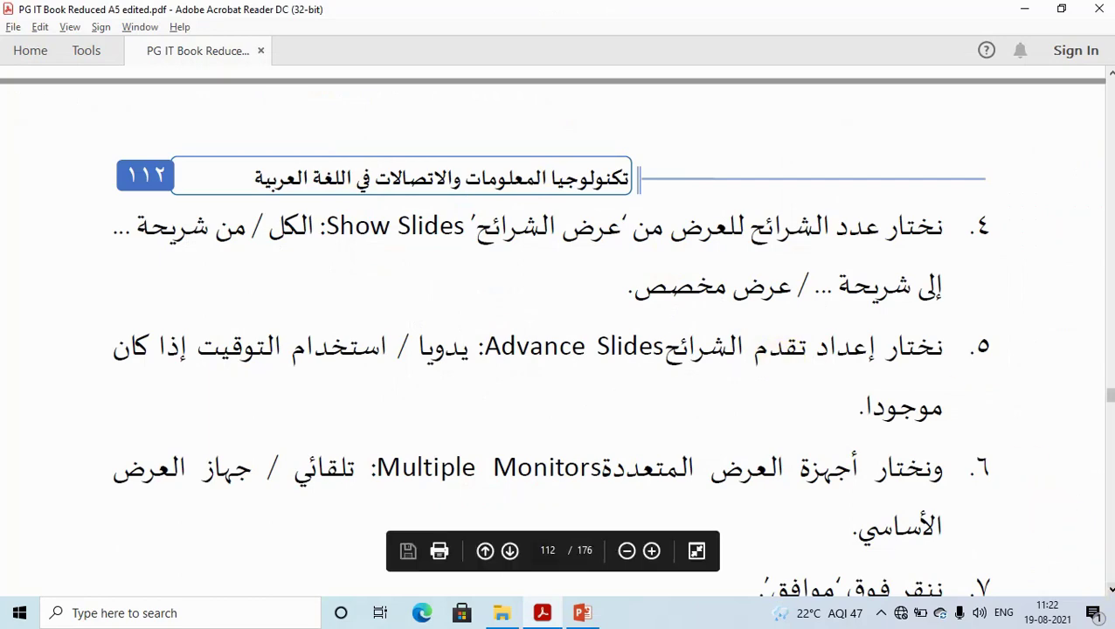
# Step: Scroll the PDF to the Hide Slide and Rehearse Timings paragraphs, then return to PowerPoint
pyautogui.scroll(-3, 1087, 560)
pyautogui.scroll(-3, 1096, 563)
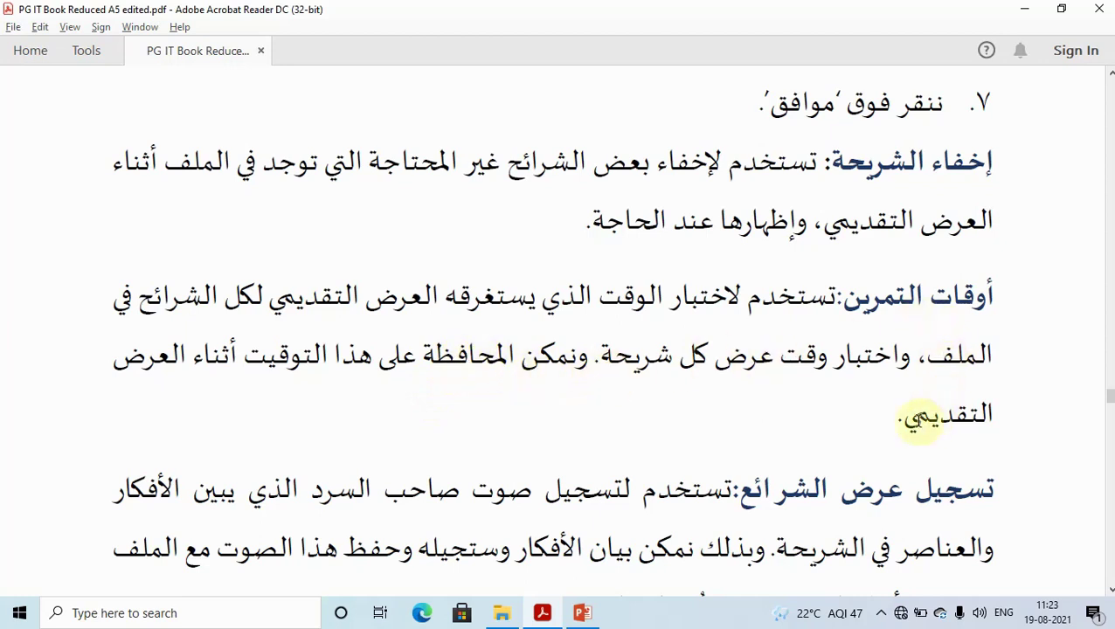
pyautogui.hotkey('alt', 'Tab')
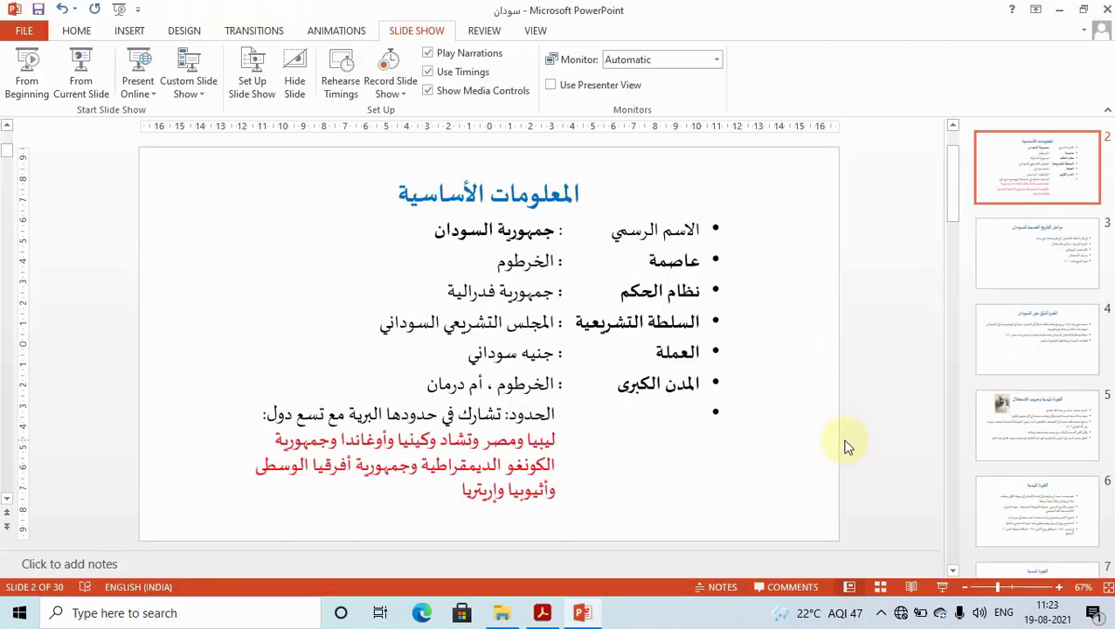
# Step: Hide slides 2 and 4 from the slide show
pyautogui.click(296, 85)
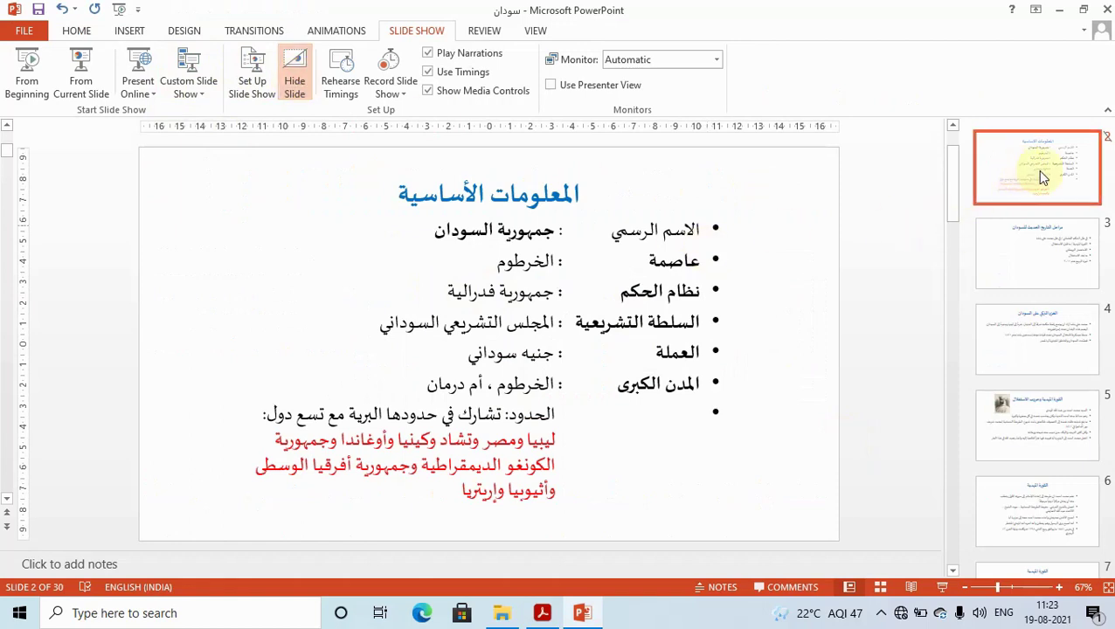
pyautogui.rightClick(1052, 333)
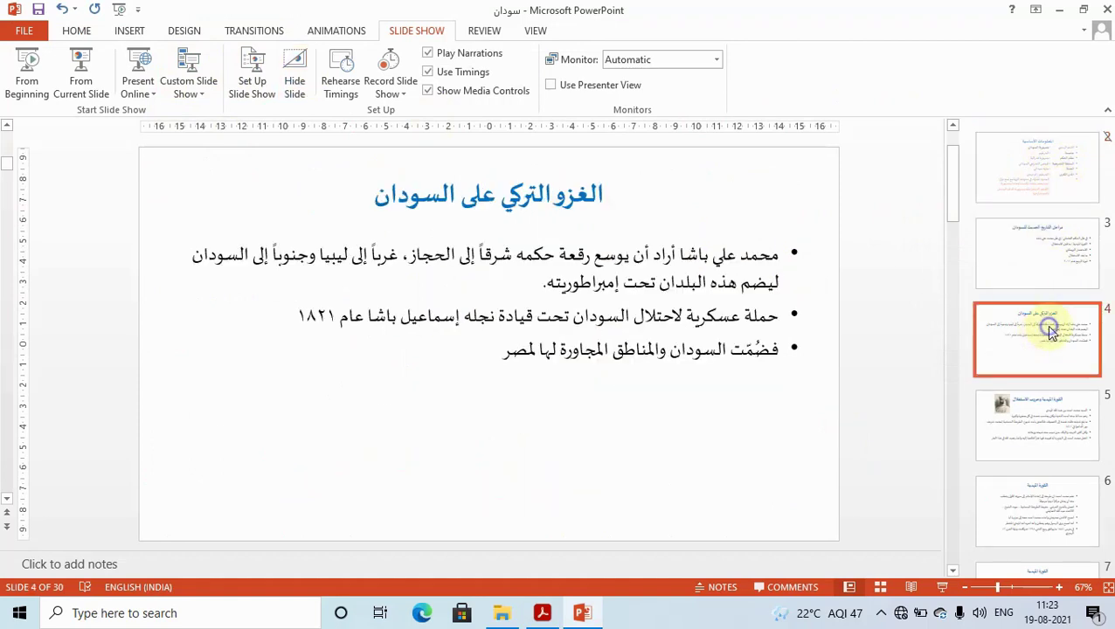
pyautogui.click(970, 313)
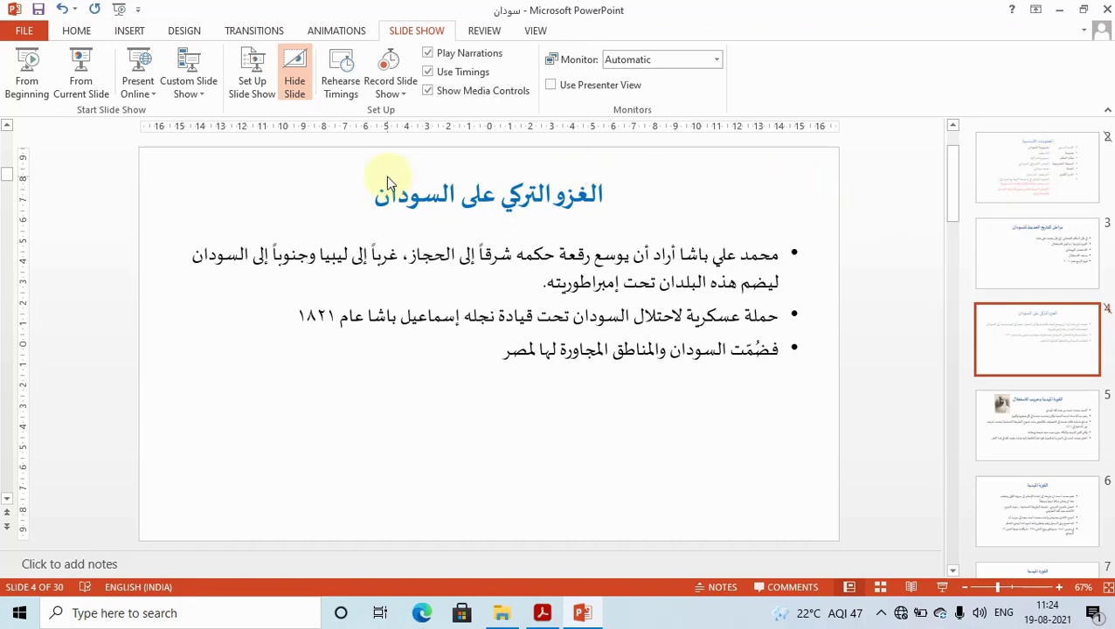
# Step: Unhide slides 4 and 2 so every slide appears again
pyautogui.click(1059, 335)
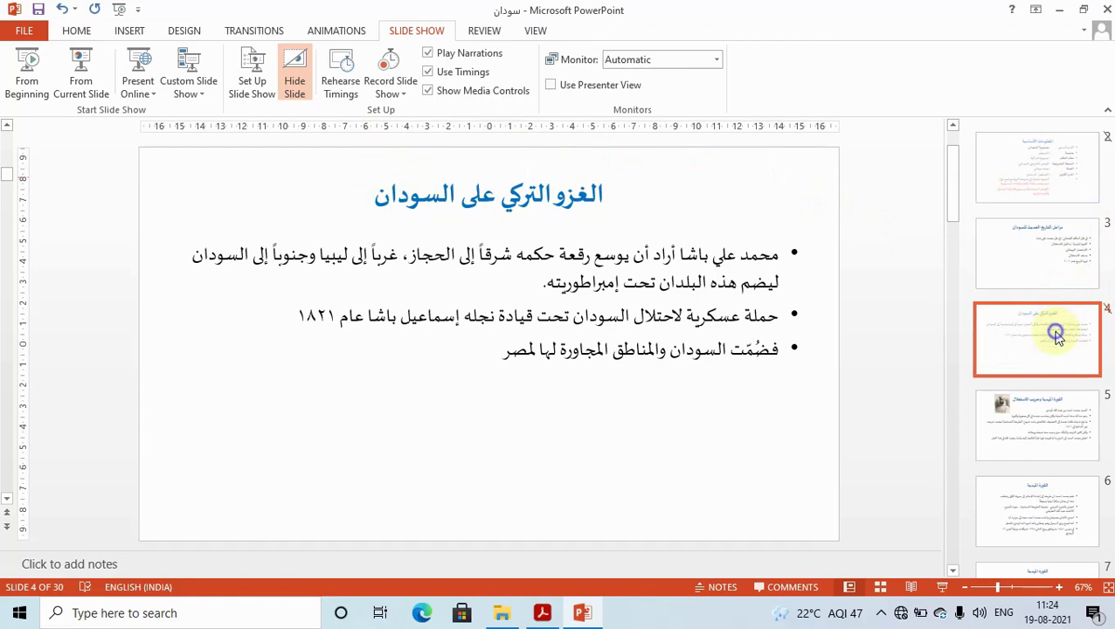
pyautogui.rightClick(1055, 330)
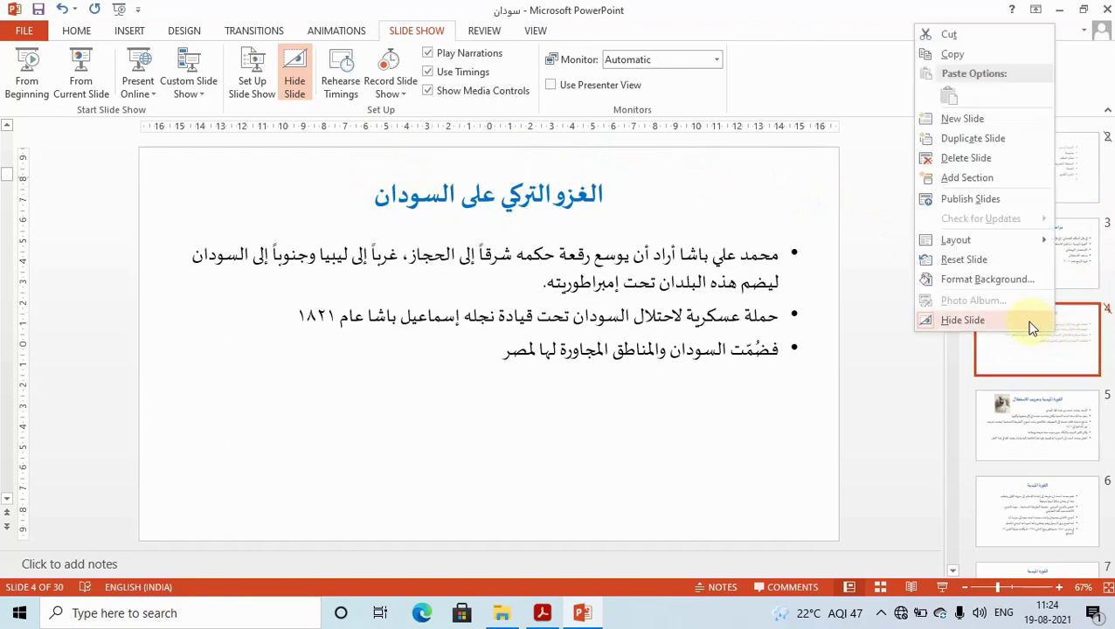
pyautogui.click(1032, 325)
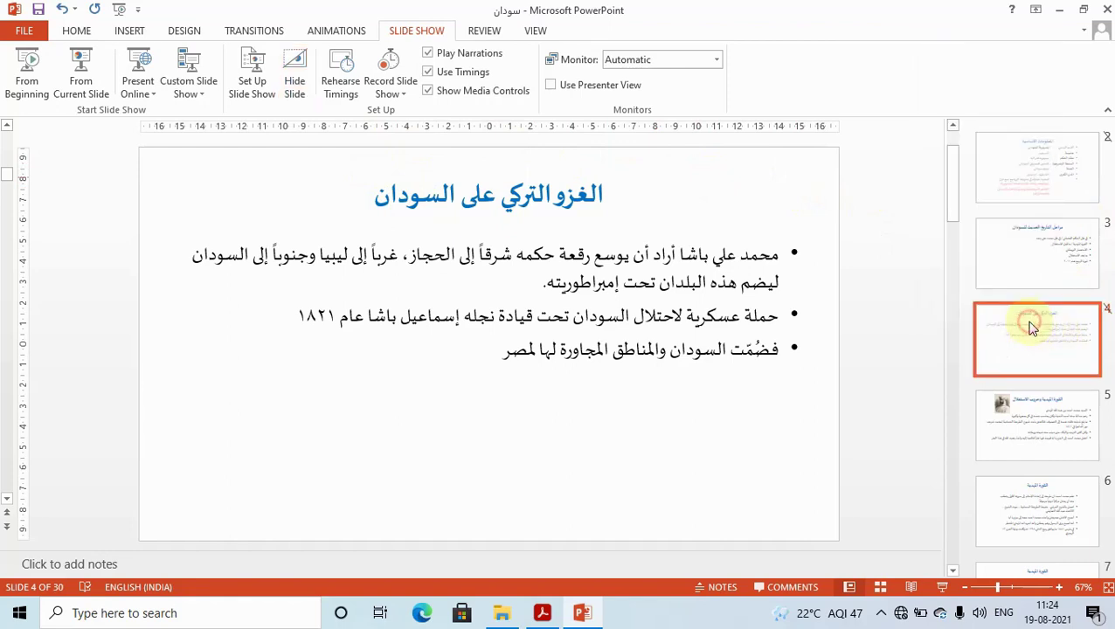
pyautogui.click(1051, 176)
pyautogui.click(298, 61)
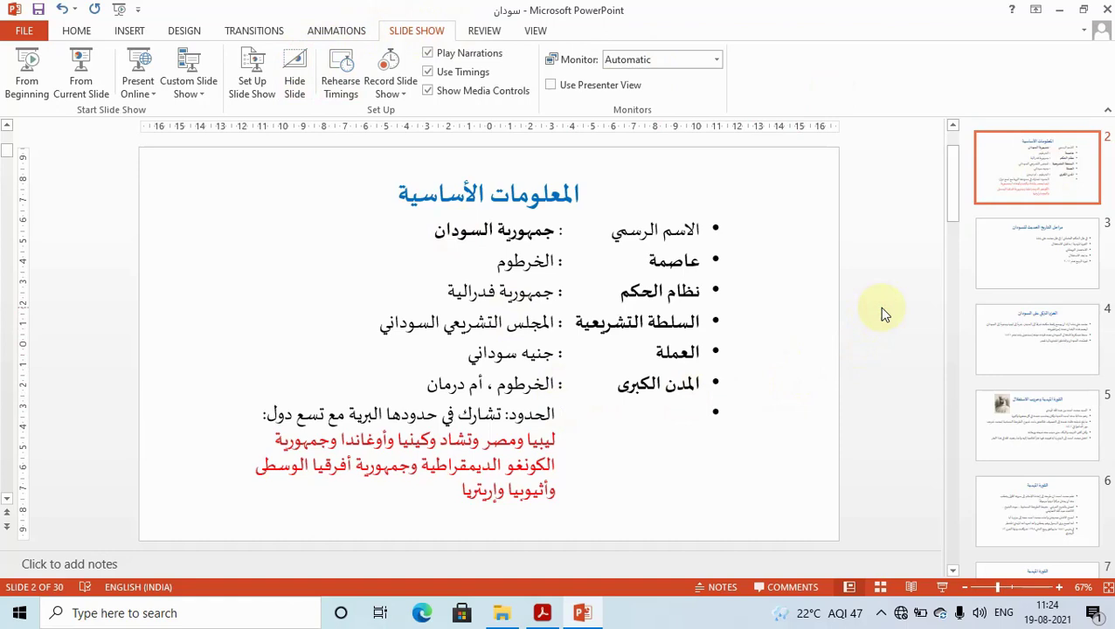
# Step: Rehearse timings across the first three slides, end at 0:00:27 and answer the save prompt
pyautogui.click(347, 78)
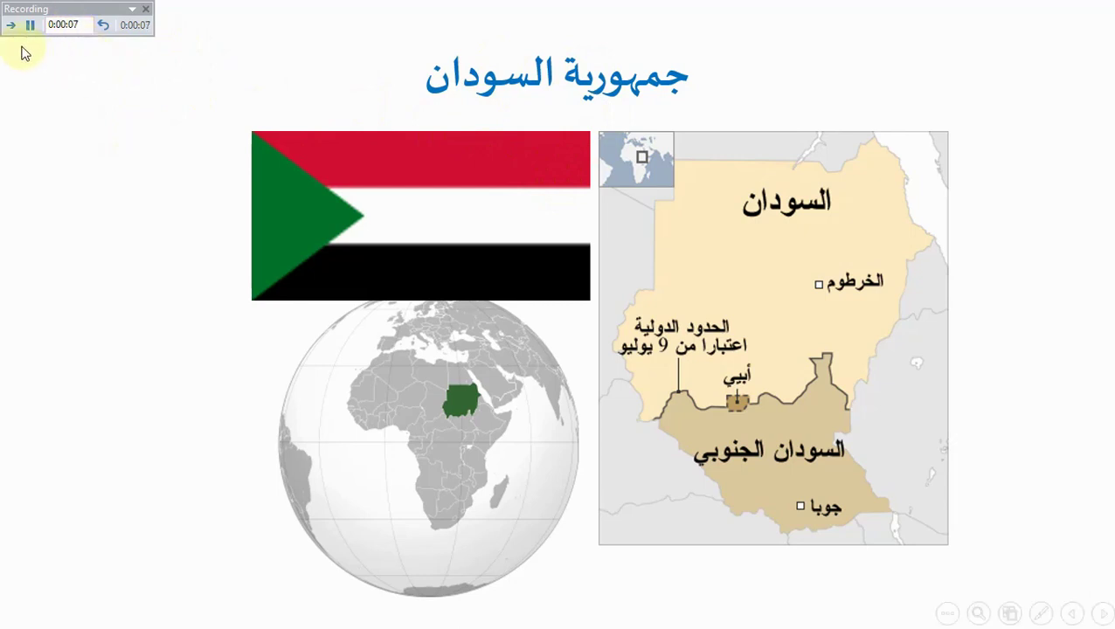
pyautogui.click(12, 26)
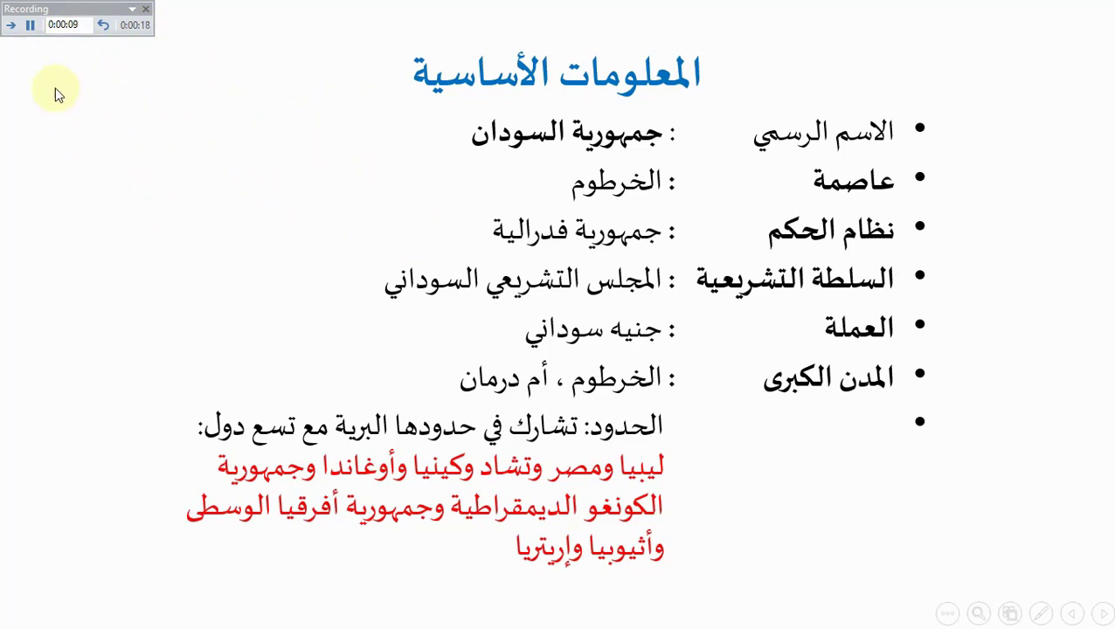
pyautogui.click(10, 28)
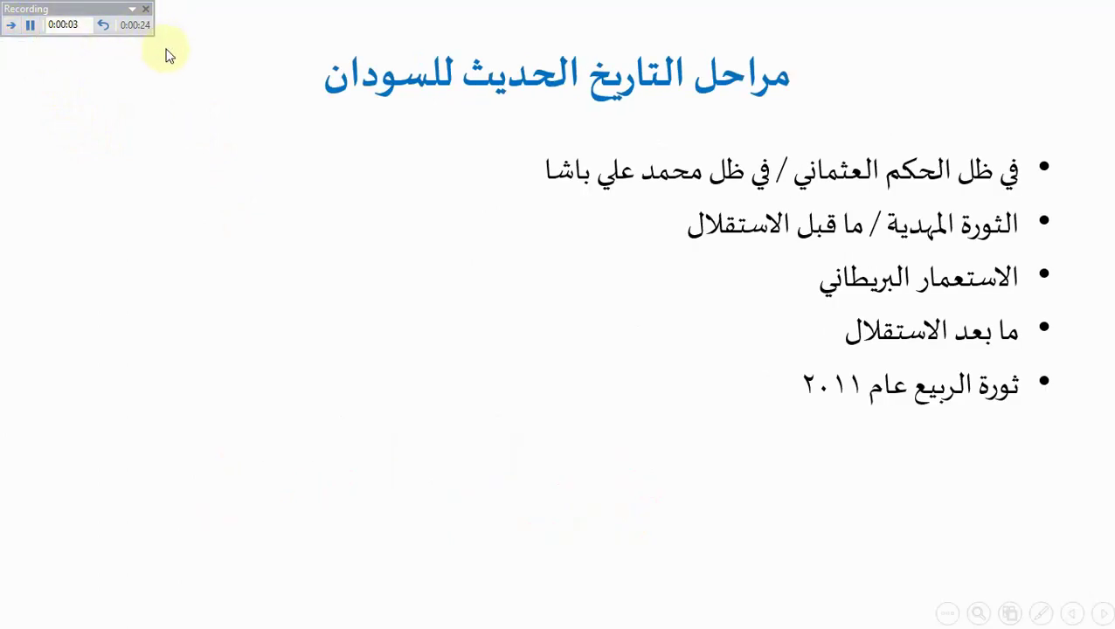
pyautogui.click(145, 10)
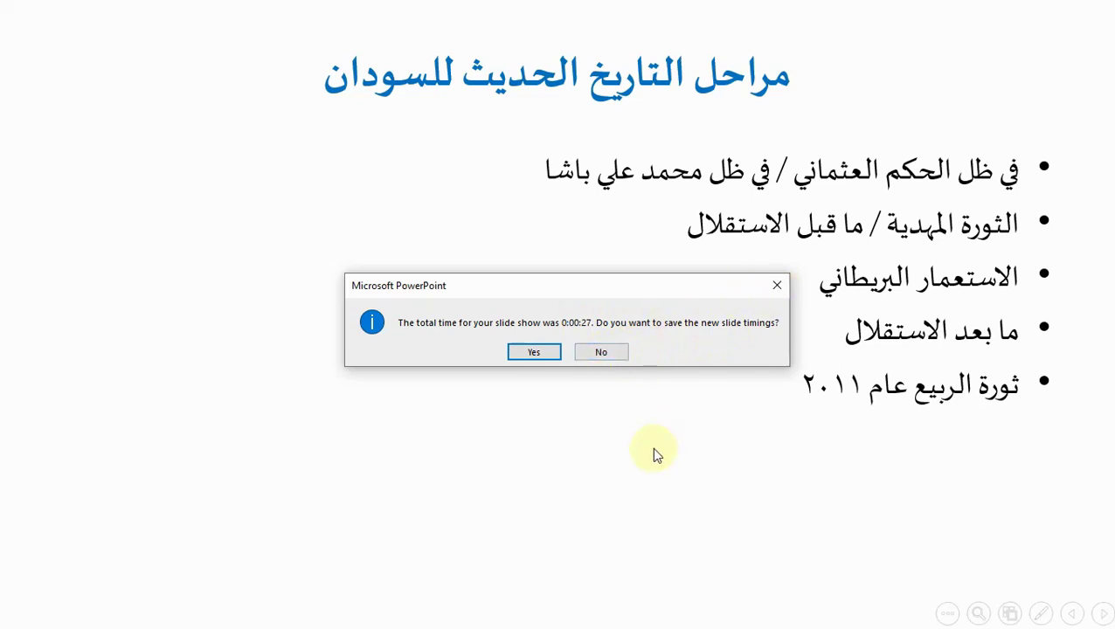
pyautogui.click(609, 358)
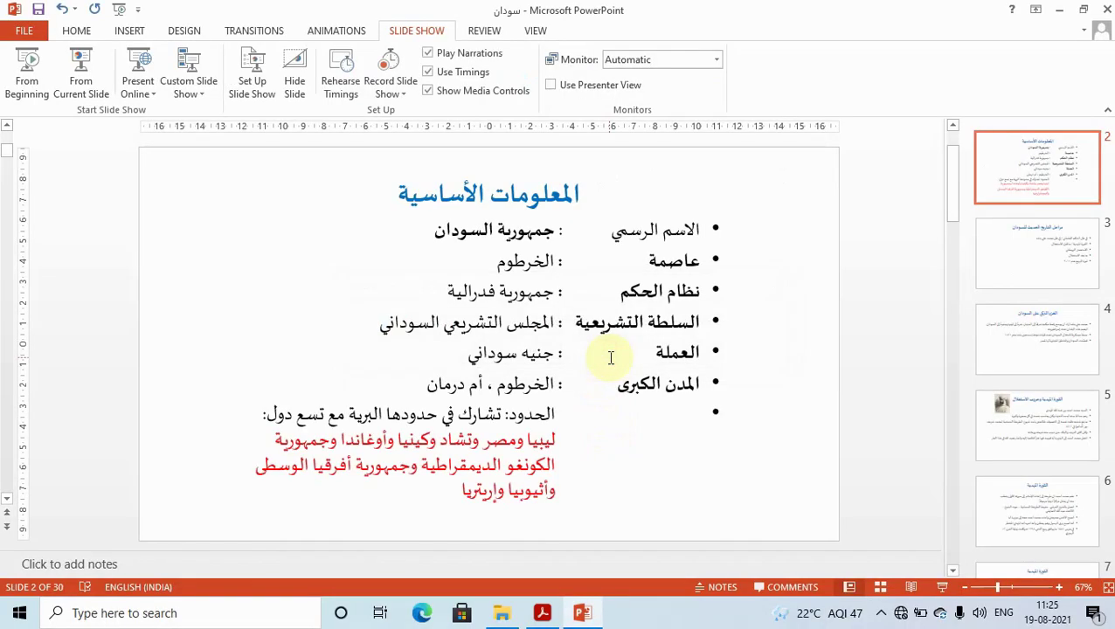
pyautogui.click(348, 91)
pyautogui.hotkey('alt', 'Tab')
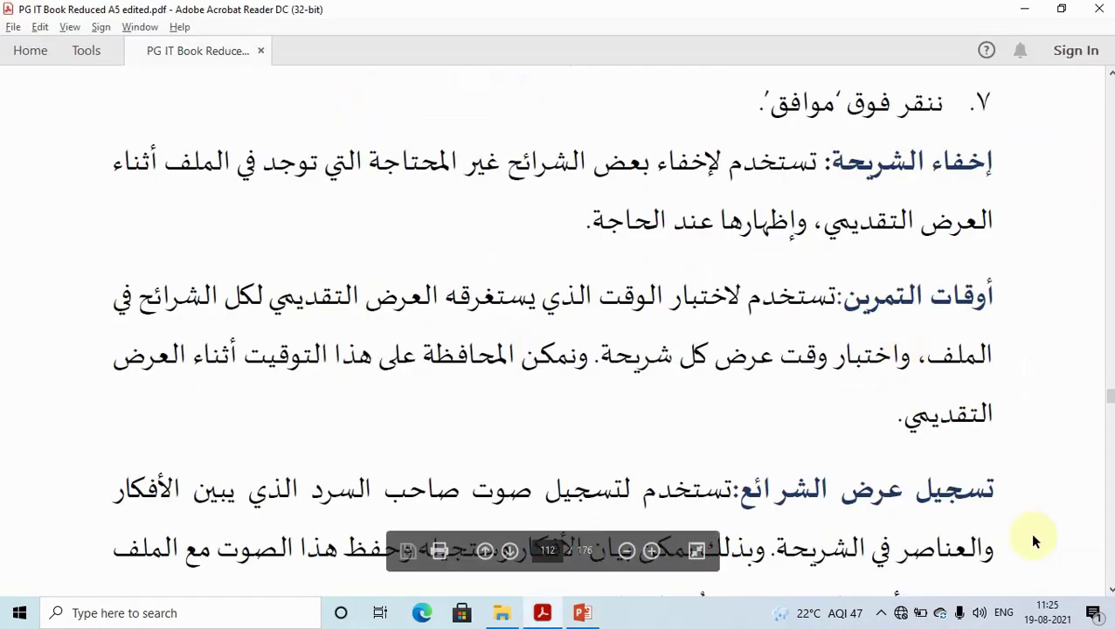
# Step: Scroll page 112 down to the Record Slide Show steps 1–2
pyautogui.scroll(-1, 1103, 585)
pyautogui.scroll(-3, 1104, 586)
pyautogui.scroll(-2, 1103, 586)
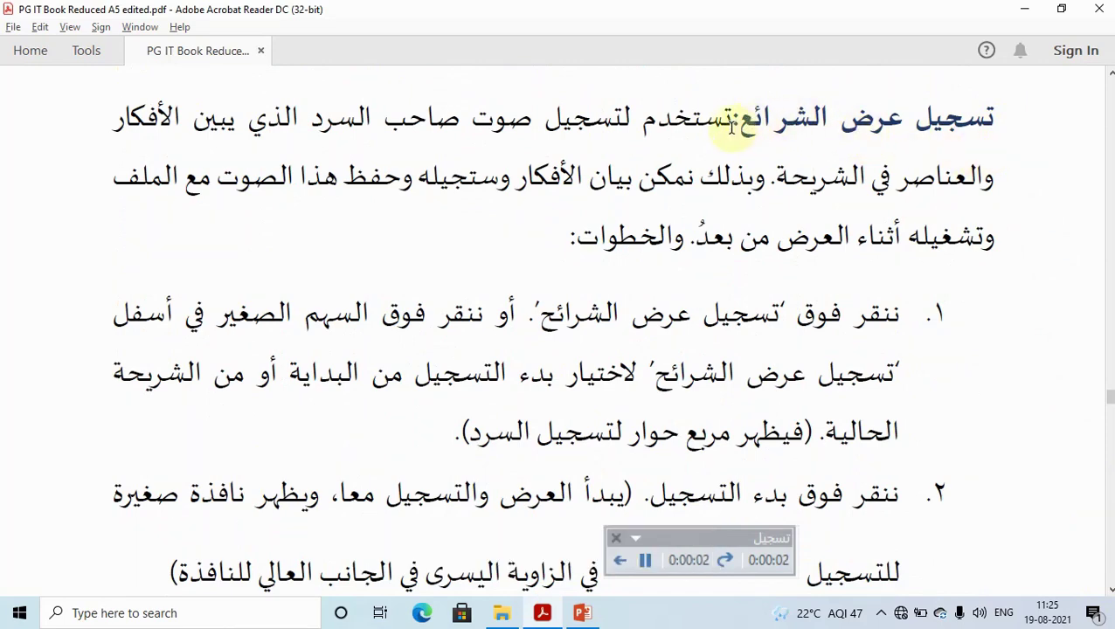
pyautogui.moveTo(662, 431)
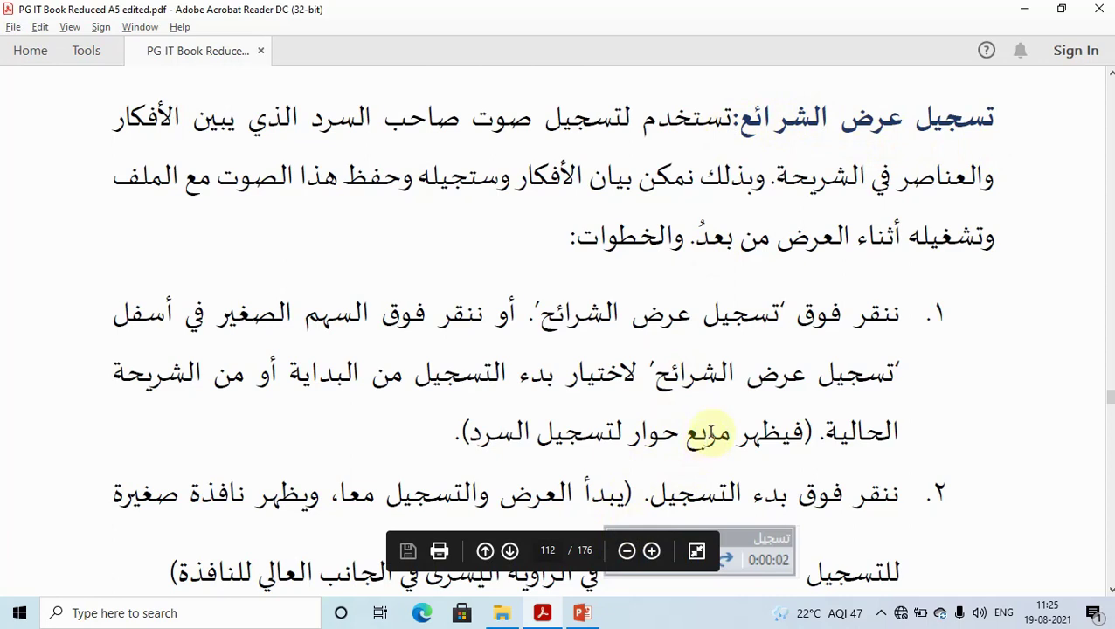
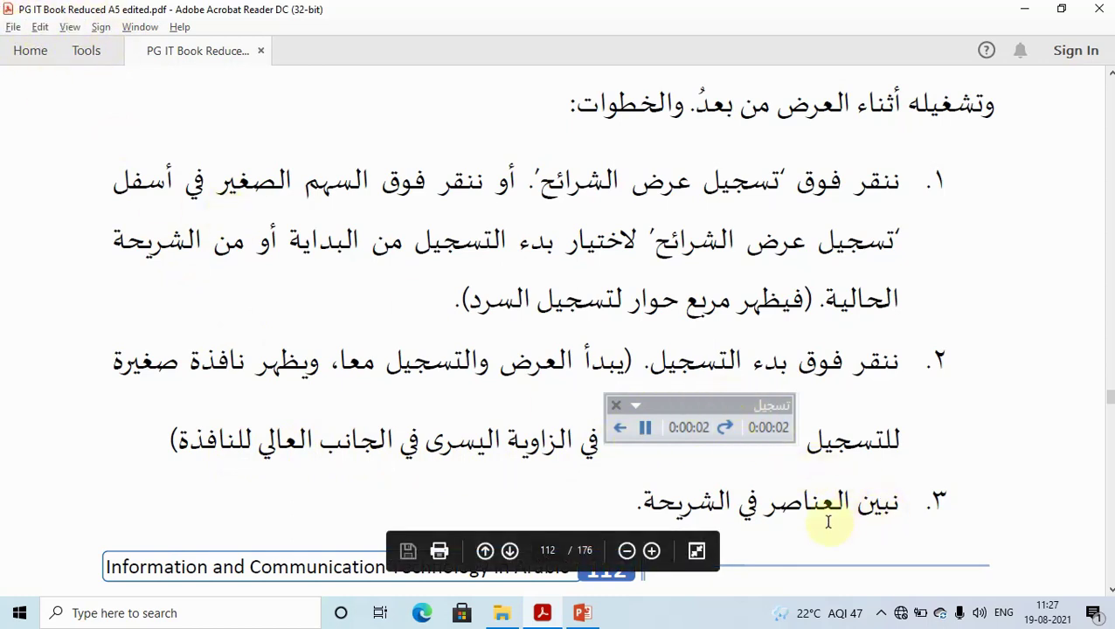
# Step: Scroll the IT book PDF from page 112 to page 113 to read narration steps 4–6
pyautogui.scroll(-10, 1110, 594)
pyautogui.click(1110, 593)
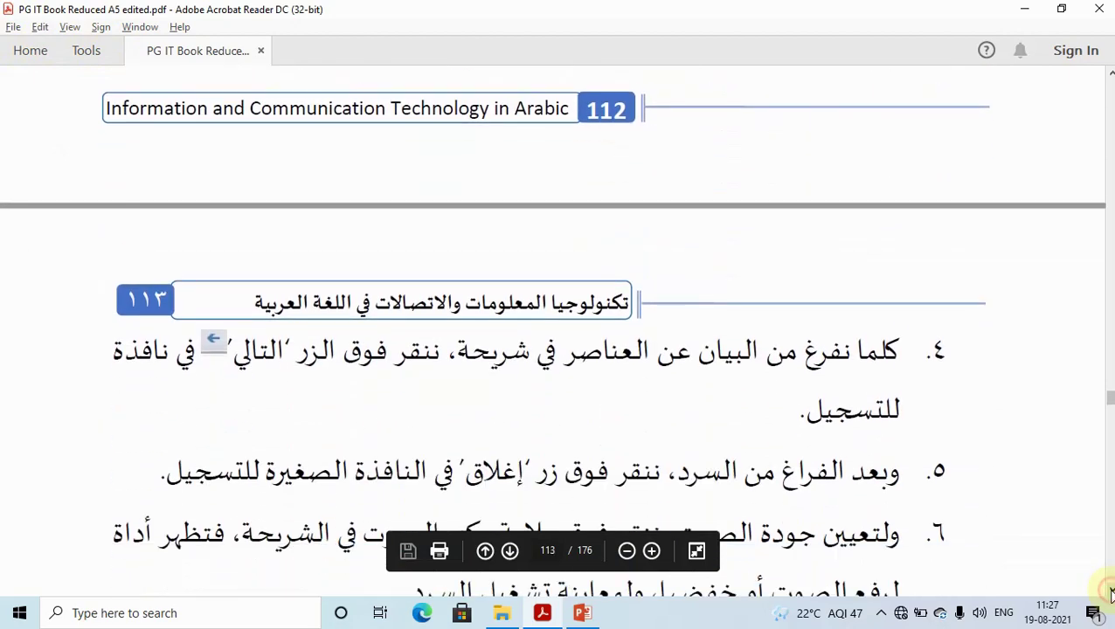
pyautogui.click(1110, 593)
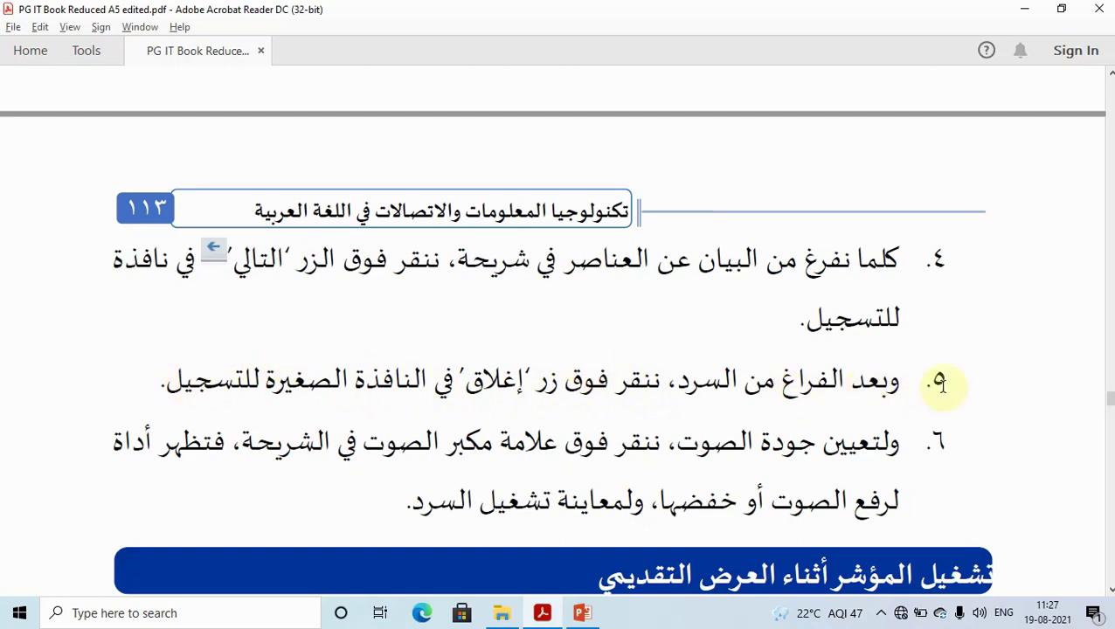
pyautogui.click(1110, 75)
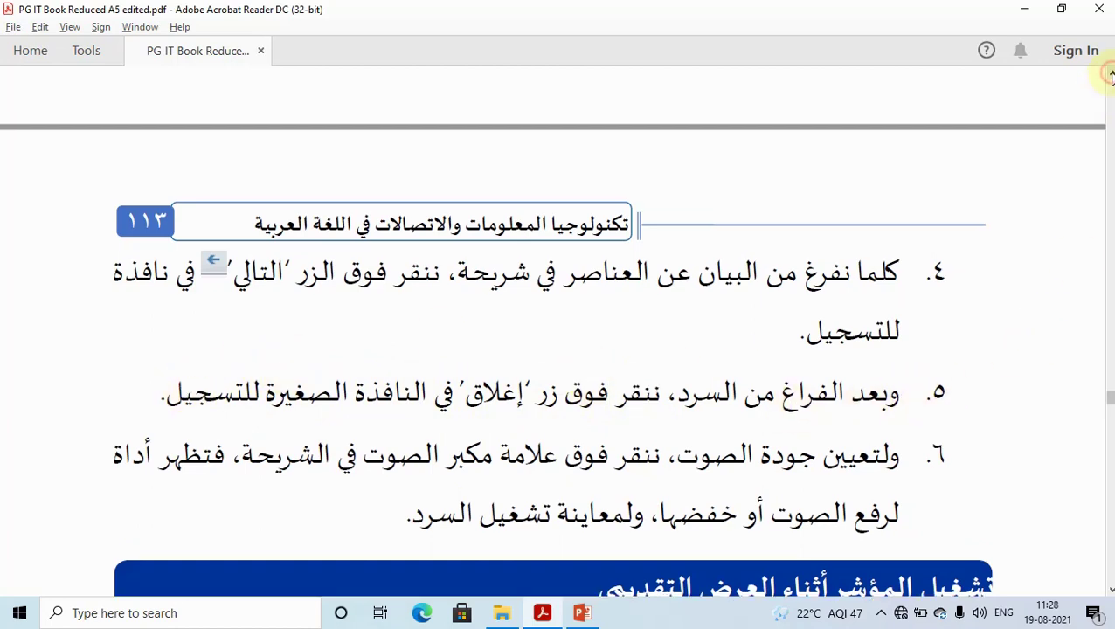
pyautogui.click(1110, 75)
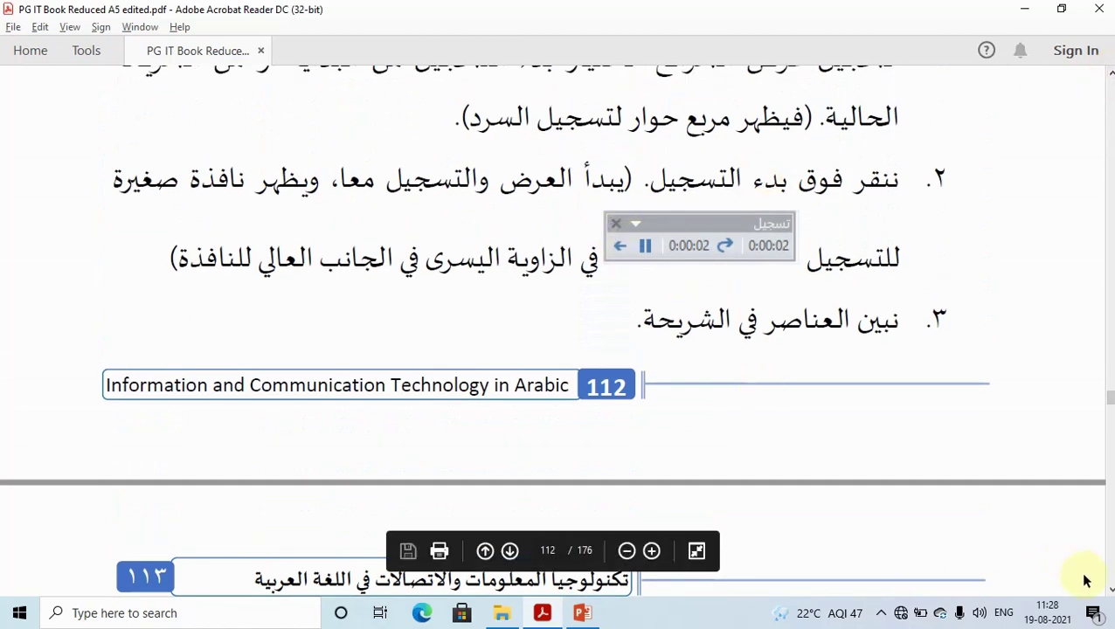
pyautogui.click(1110, 590)
pyautogui.scroll(-1, 1111, 590)
pyautogui.scroll(-3, 1110, 590)
pyautogui.scroll(-2, 1110, 590)
pyautogui.scroll(-1, 1110, 590)
pyautogui.scroll(-2, 1110, 590)
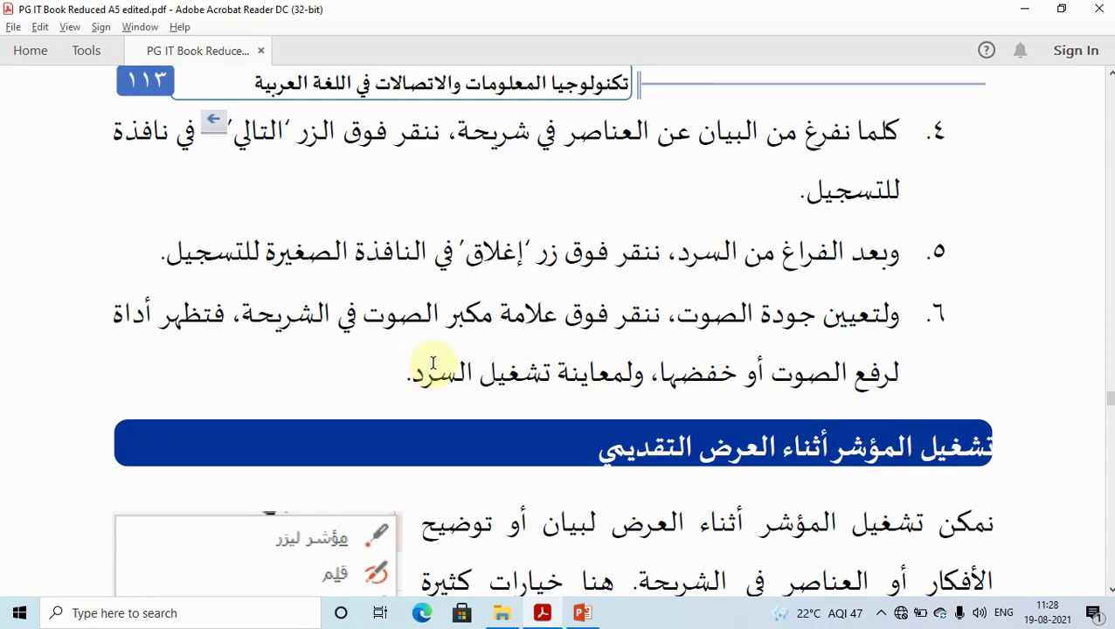
# Step: Start recording the Sudan slideshow from the first slide with slide timings and narration
pyautogui.click(583, 617)
pyautogui.click(396, 86)
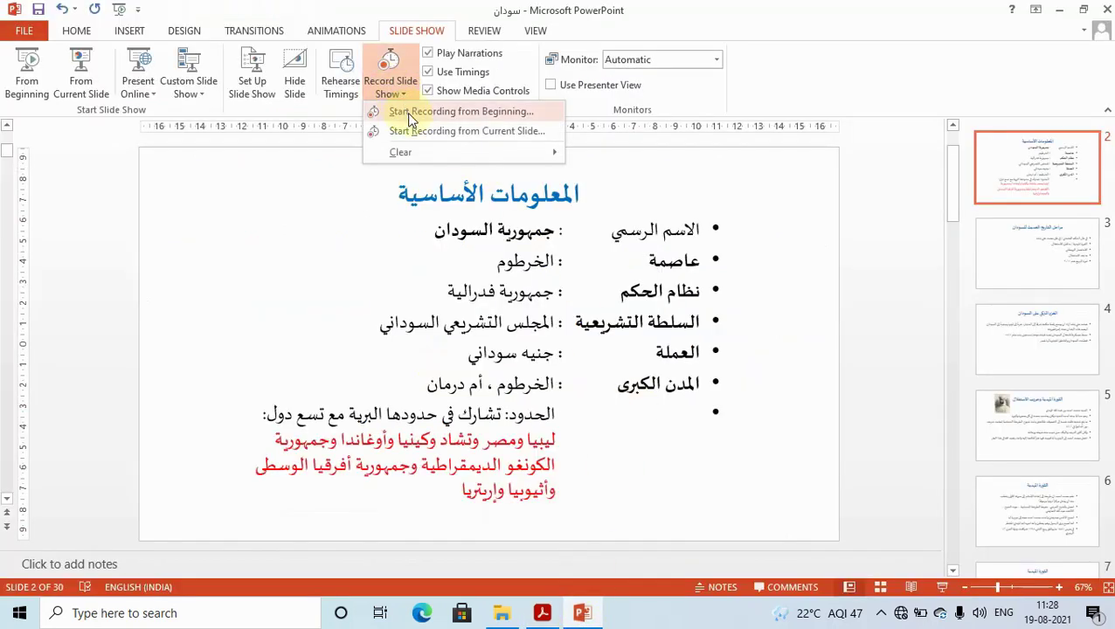
pyautogui.click(483, 114)
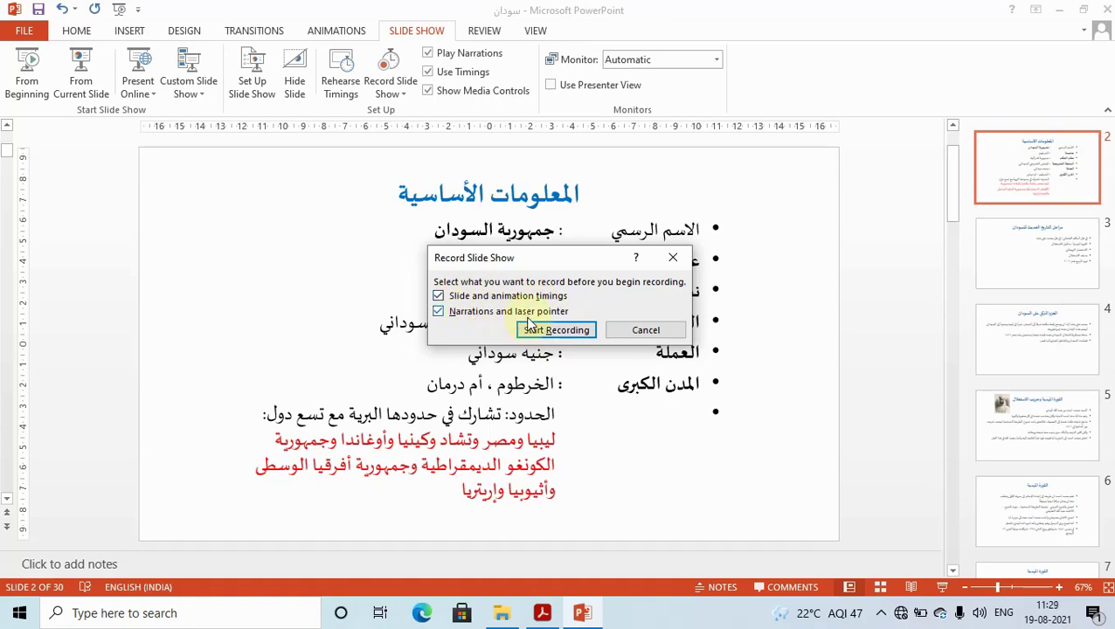
pyautogui.click(580, 339)
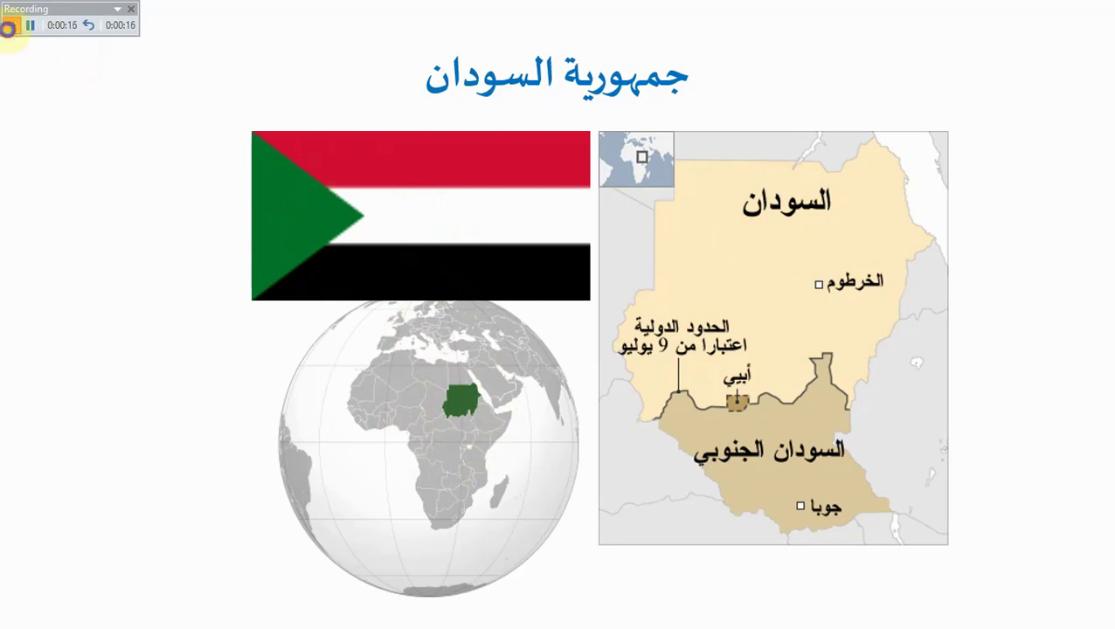
# Step: Narrate through the basic-information and modern-history slides, pausing and resuming once, then stop recording
pyautogui.click(9, 26)
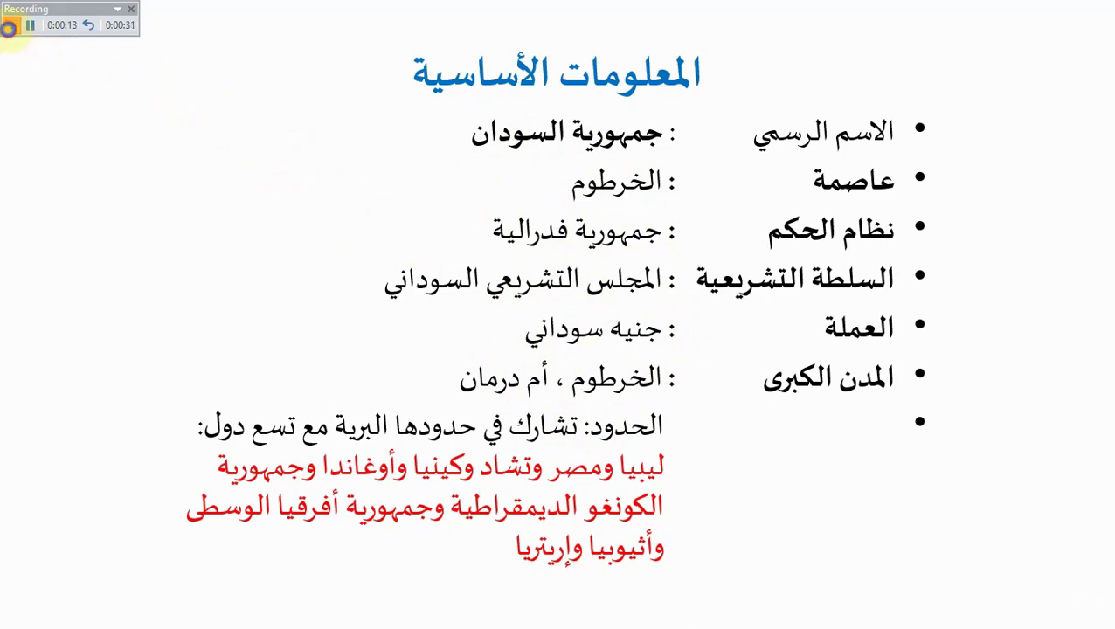
pyautogui.click(10, 31)
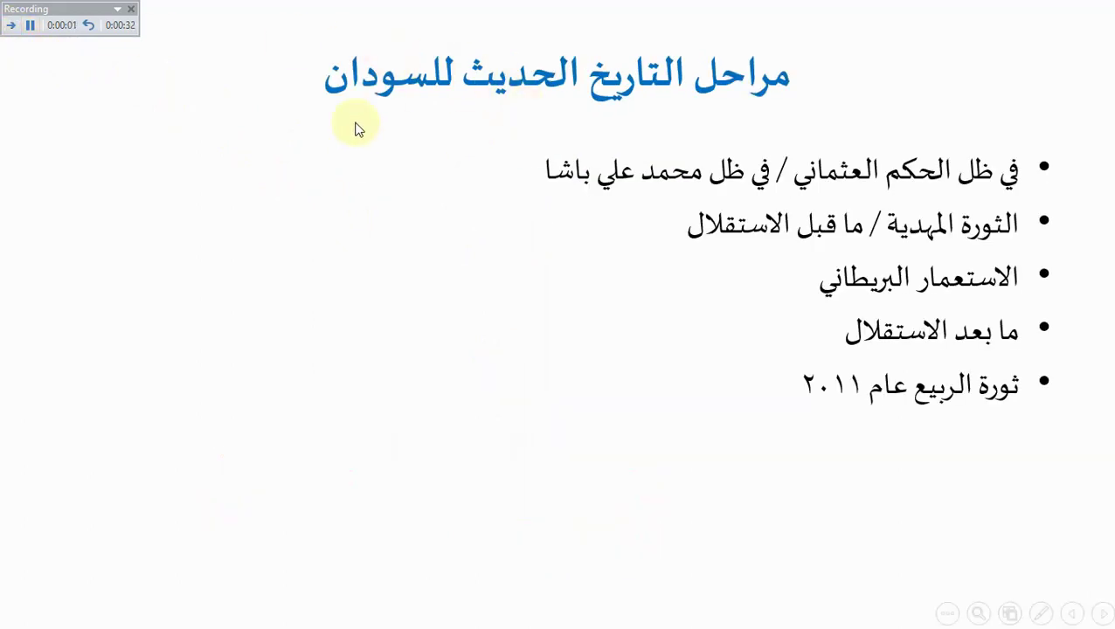
pyautogui.click(30, 27)
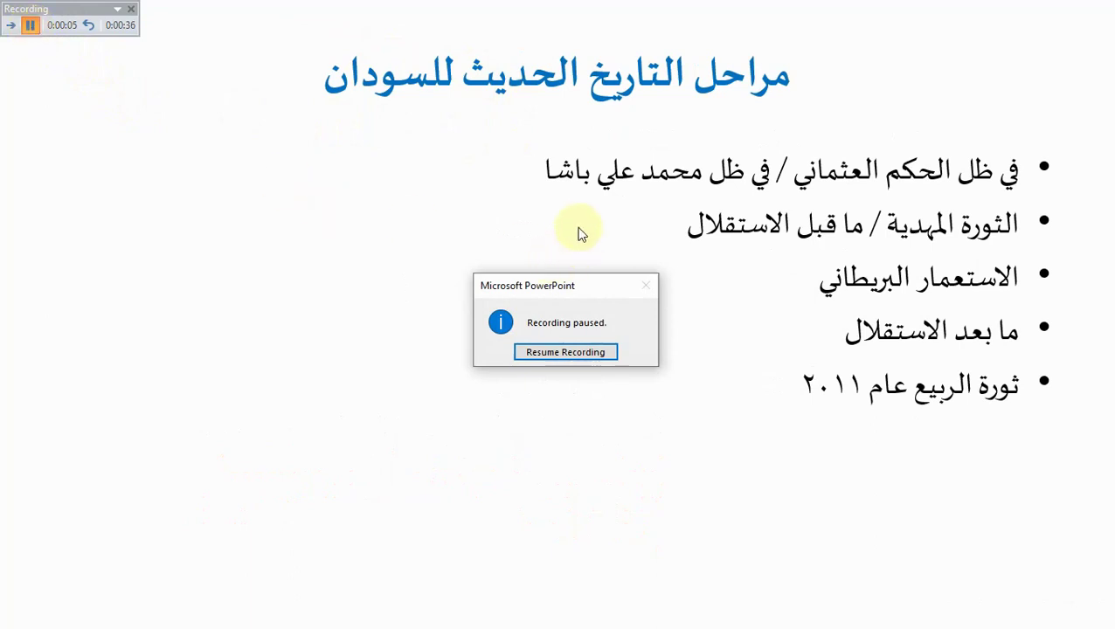
pyautogui.click(586, 353)
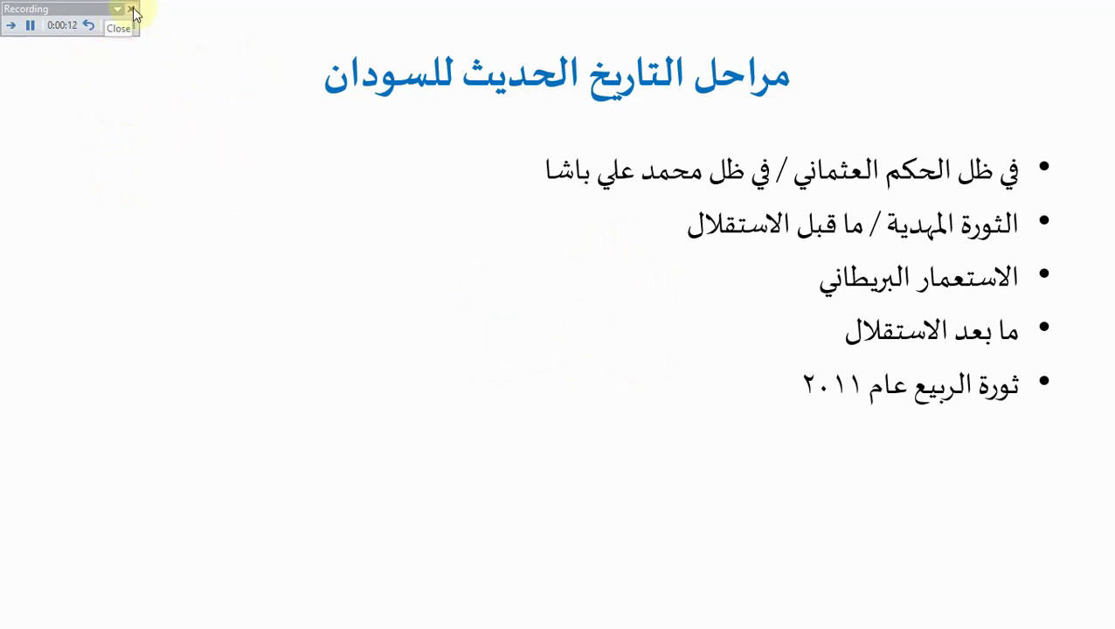
pyautogui.click(133, 10)
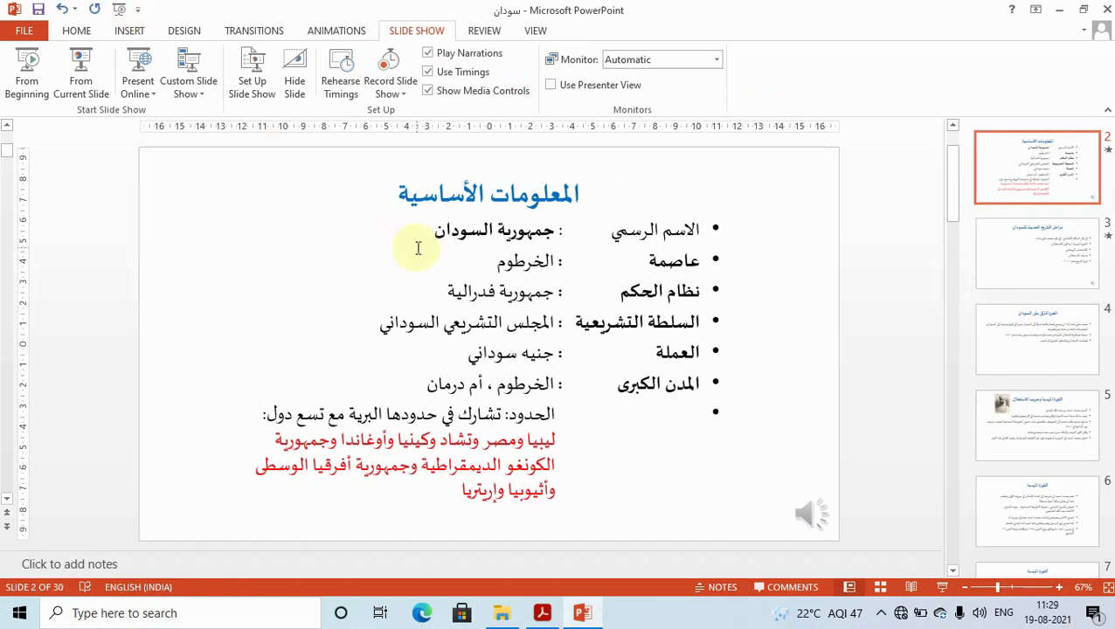
# Step: Play back slide 2's narration audio, skipping ahead and back within the clip
pyautogui.moveTo(816, 516)
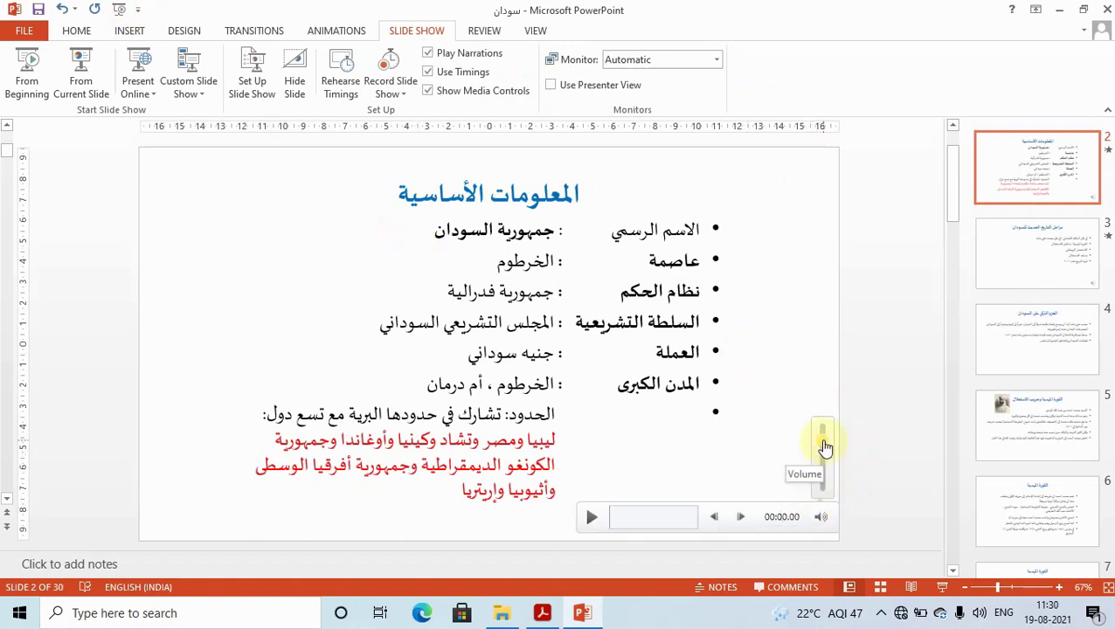
pyautogui.click(822, 441)
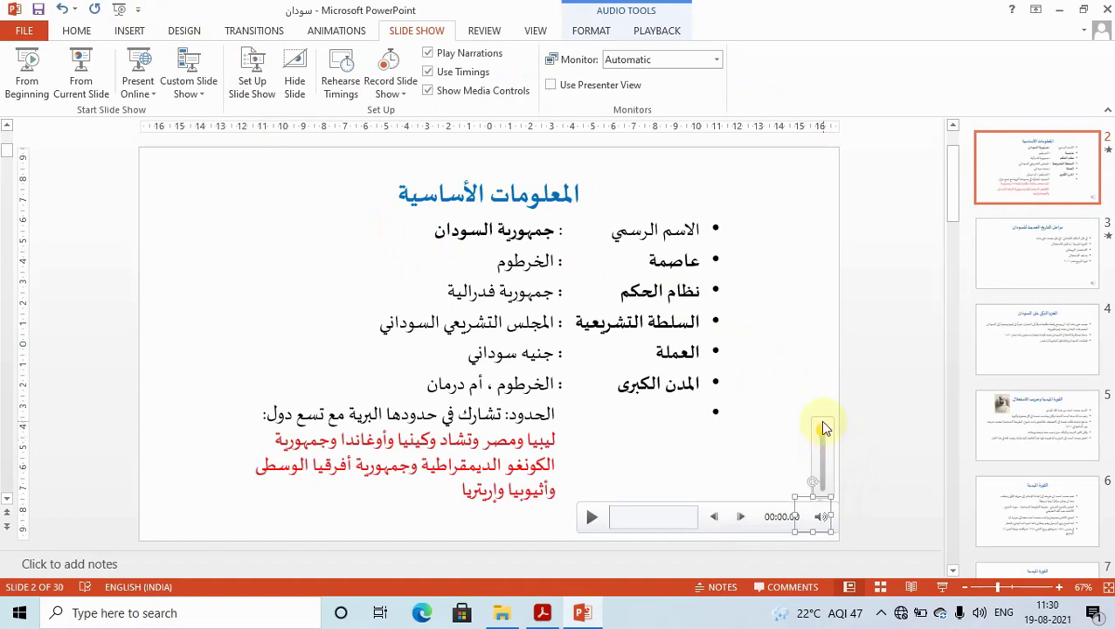
pyautogui.click(594, 519)
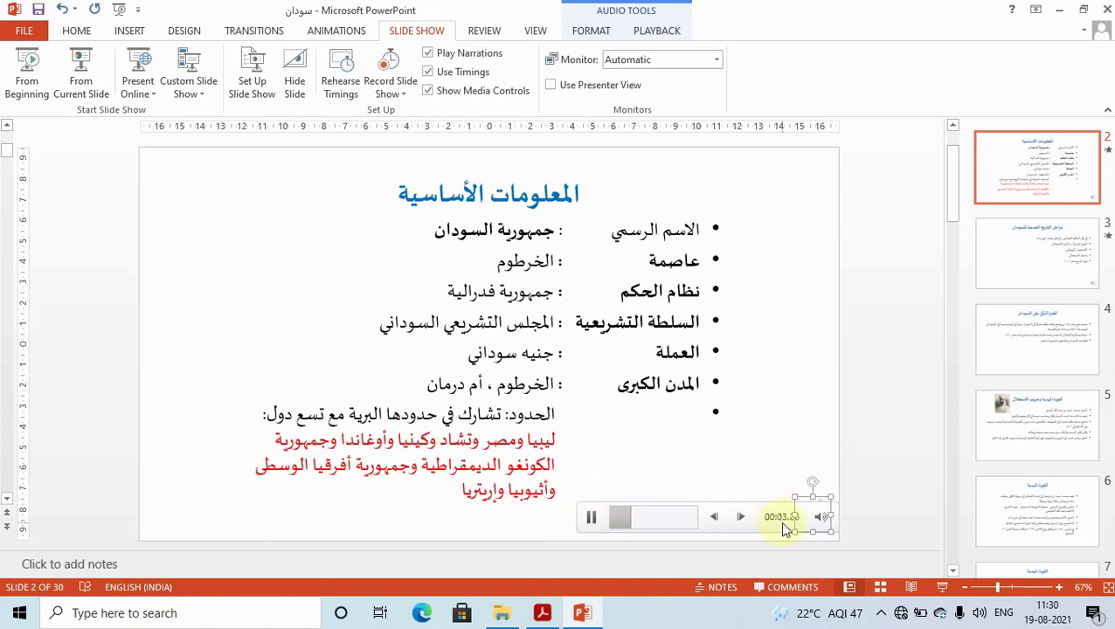
pyautogui.click(745, 519)
pyautogui.click(716, 518)
pyautogui.click(592, 517)
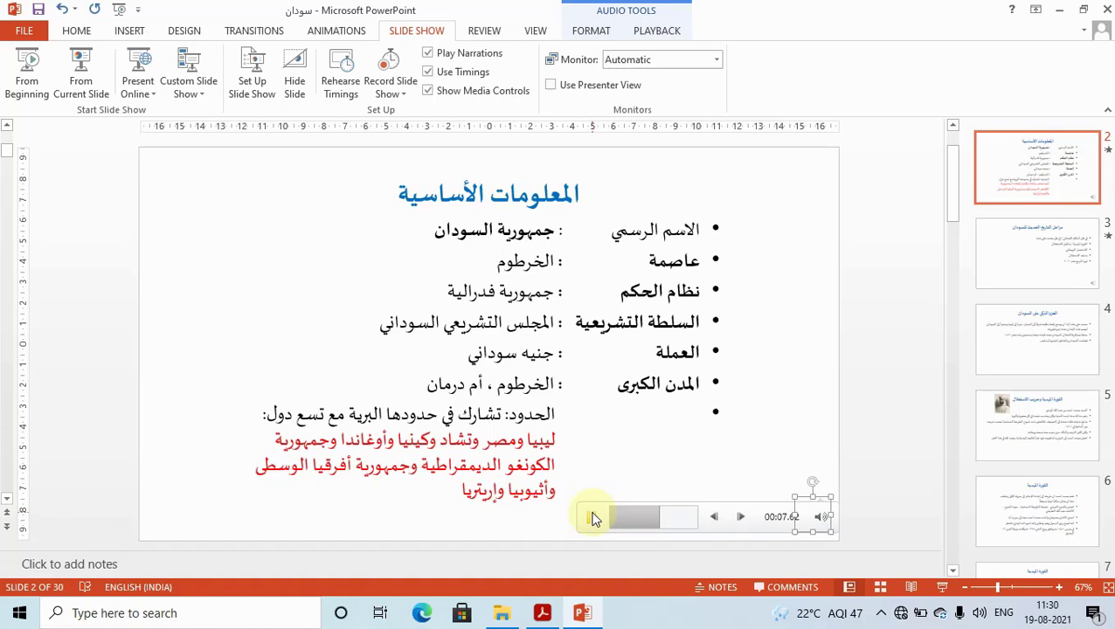
pyautogui.click(593, 517)
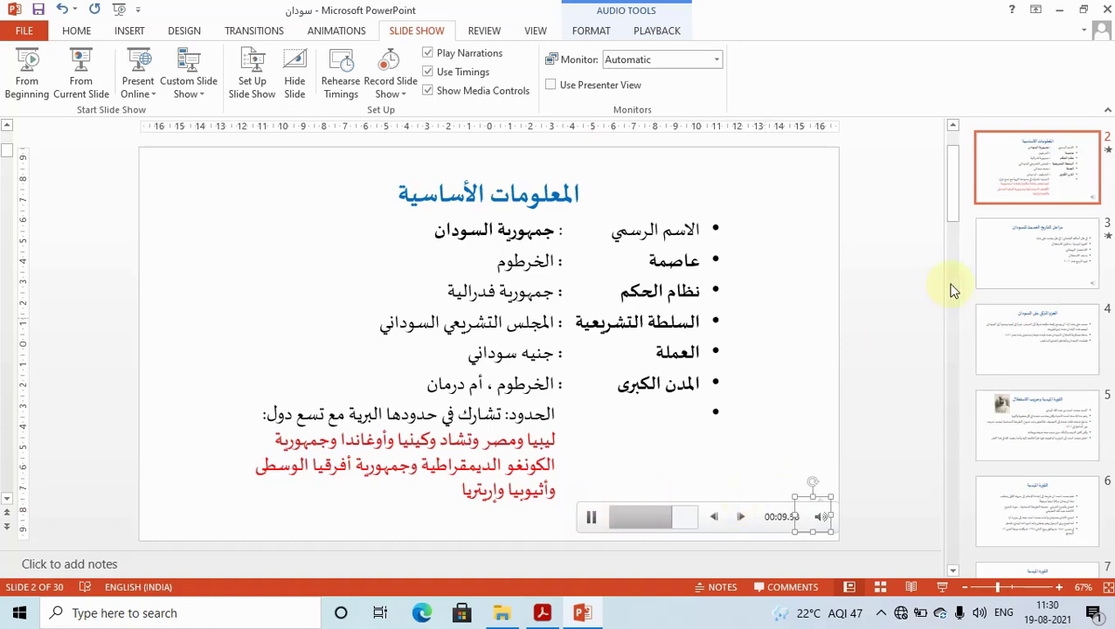
# Step: Go to slide 1, play its narration audio, then deselect the clip
pyautogui.moveTo(953, 209); pyautogui.dragTo(953, 174)
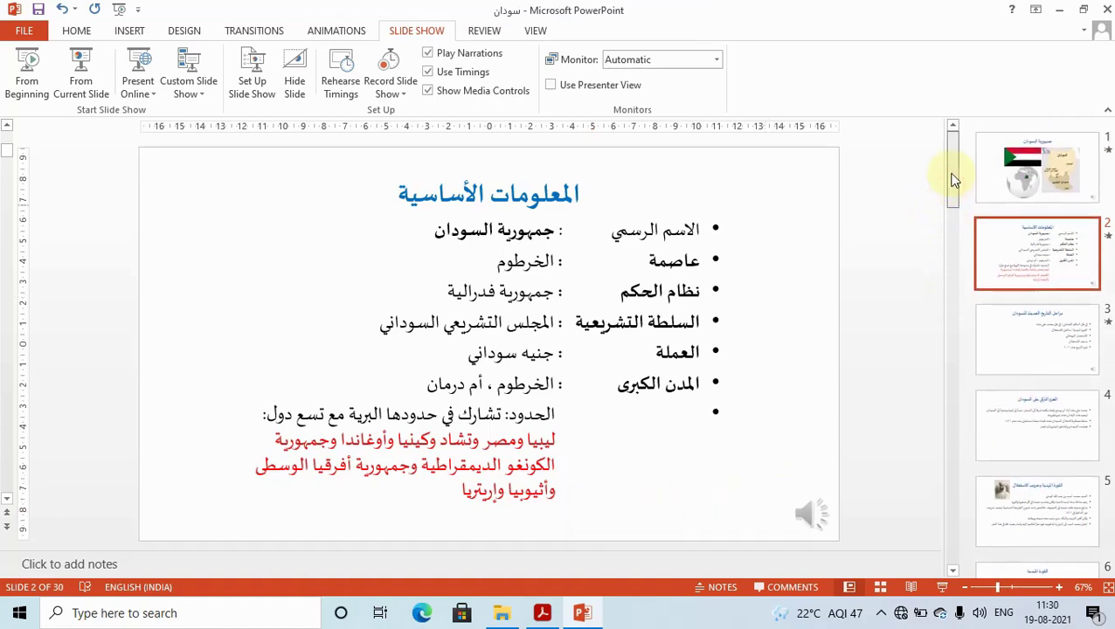
pyautogui.click(1002, 192)
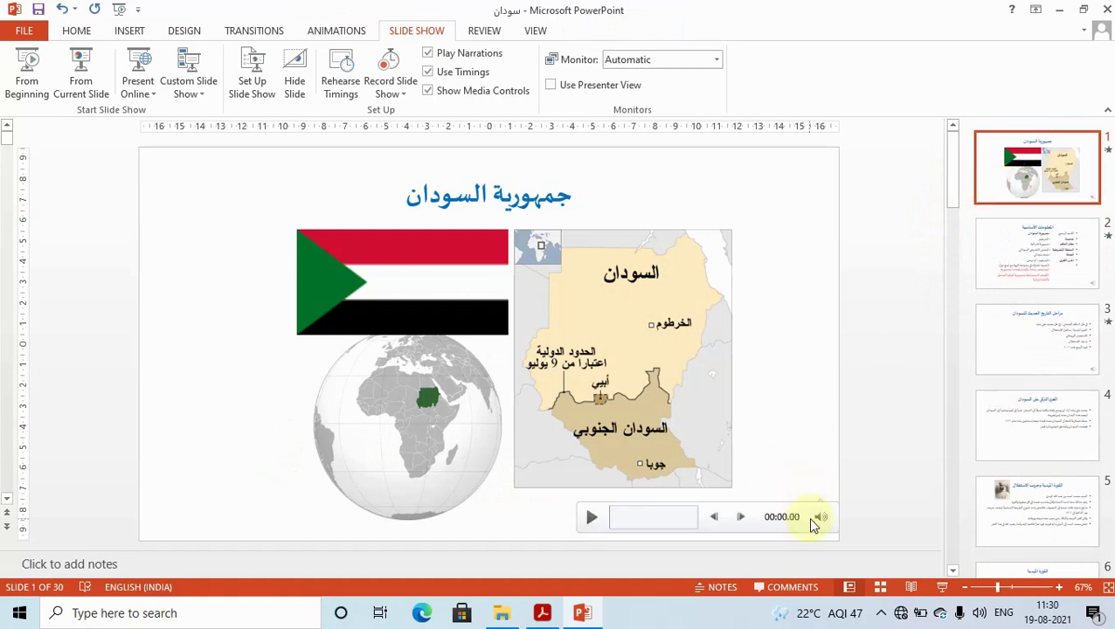
pyautogui.click(811, 519)
pyautogui.moveTo(810, 517)
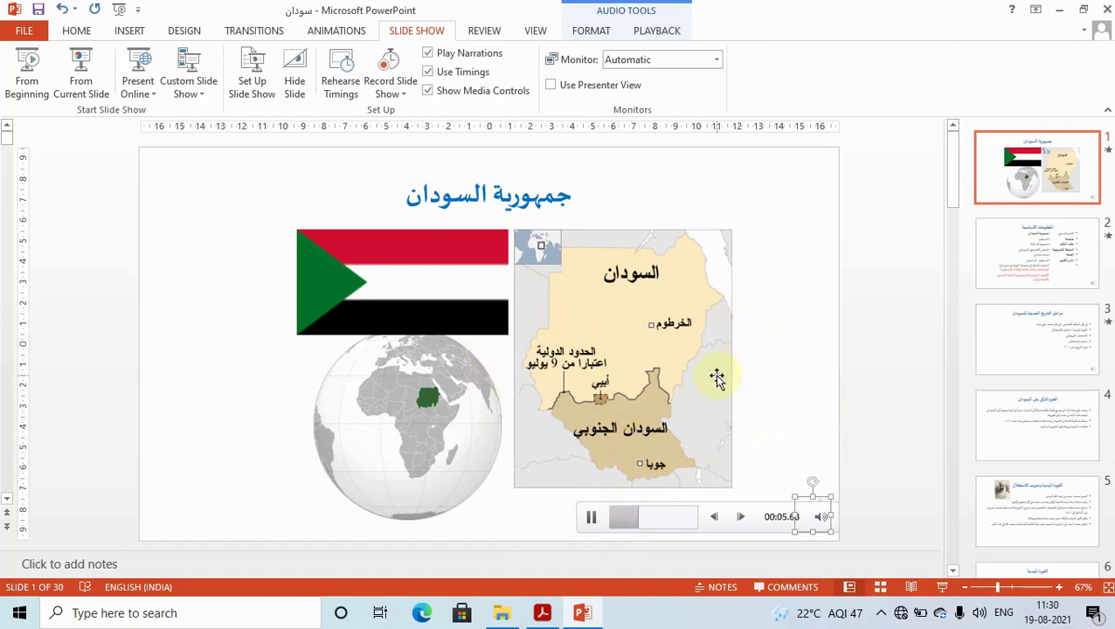
pyautogui.click(905, 314)
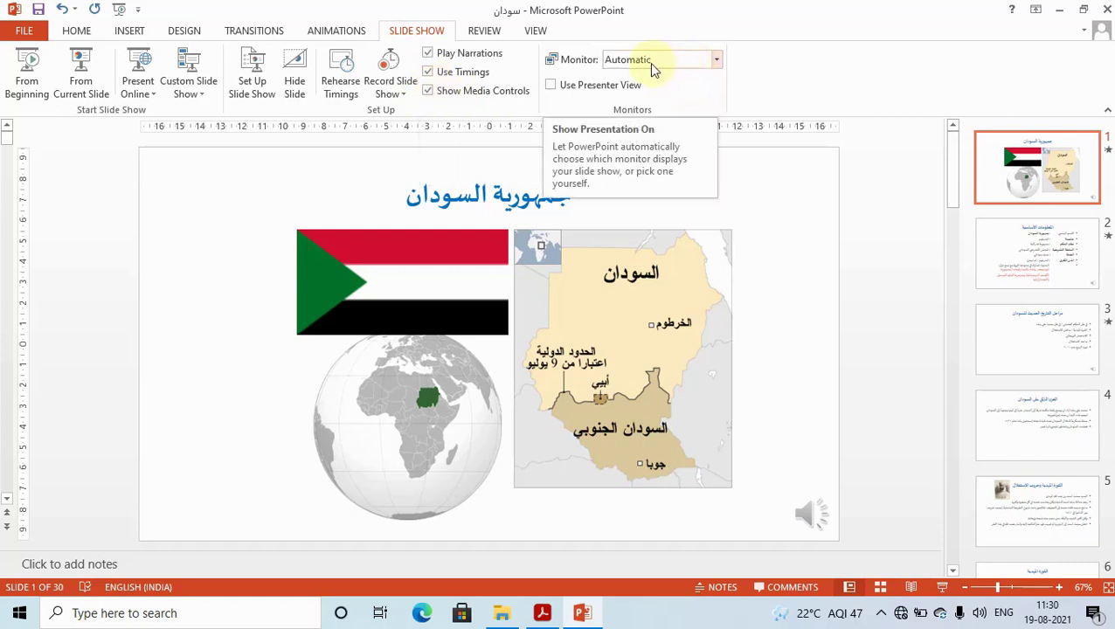
# Step: Check Set Up Slide Show and the Monitor list without changing anything, then return to the PDF
pyautogui.click(255, 87)
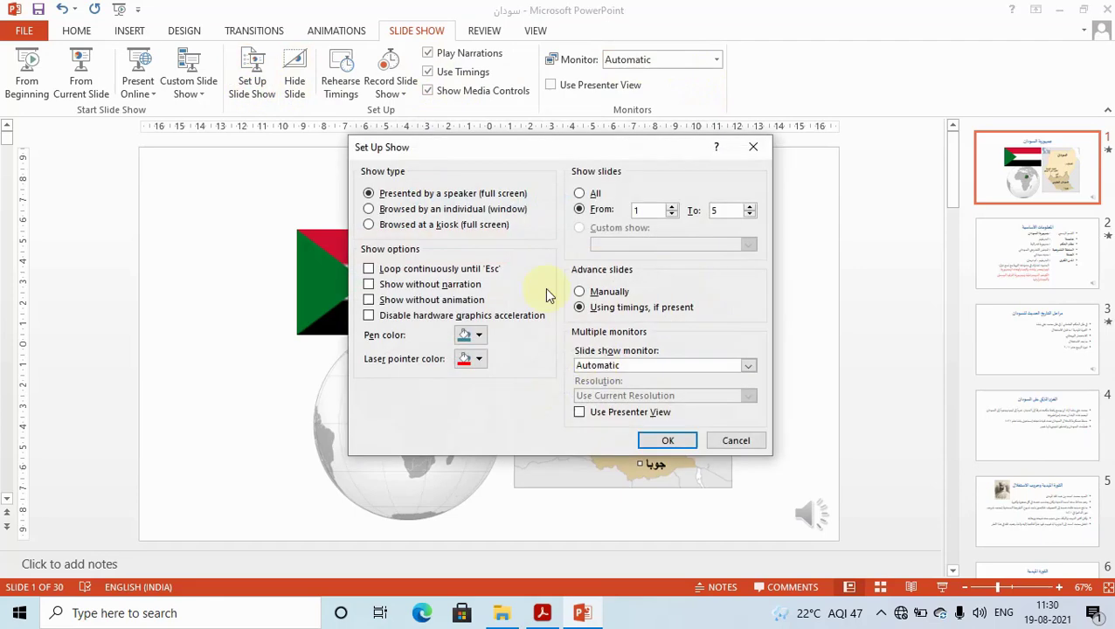
pyautogui.click(729, 441)
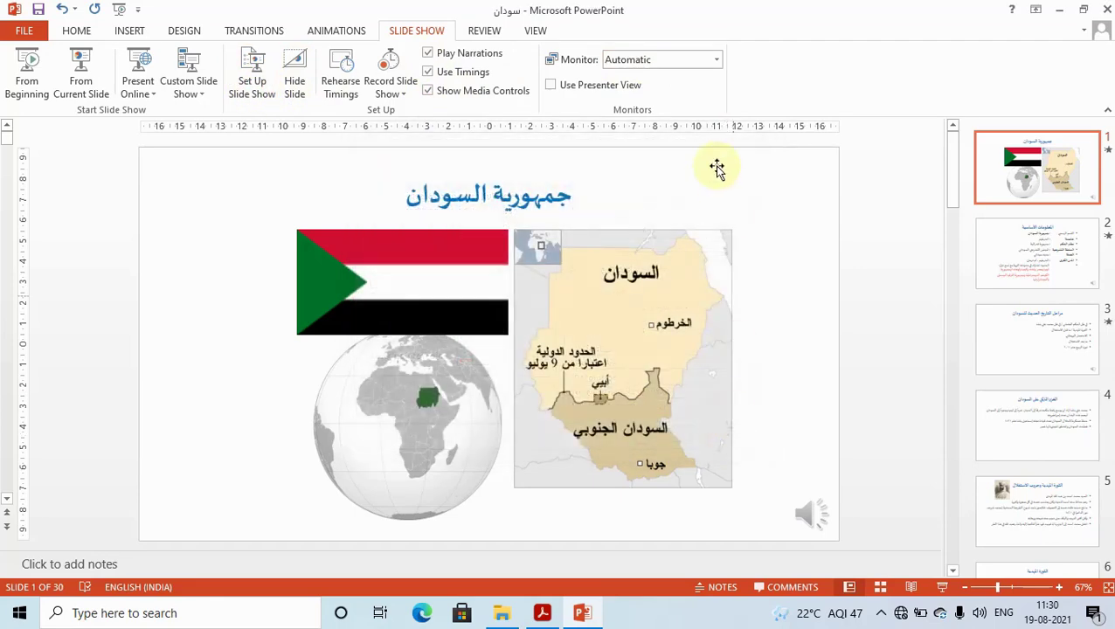
pyautogui.click(704, 66)
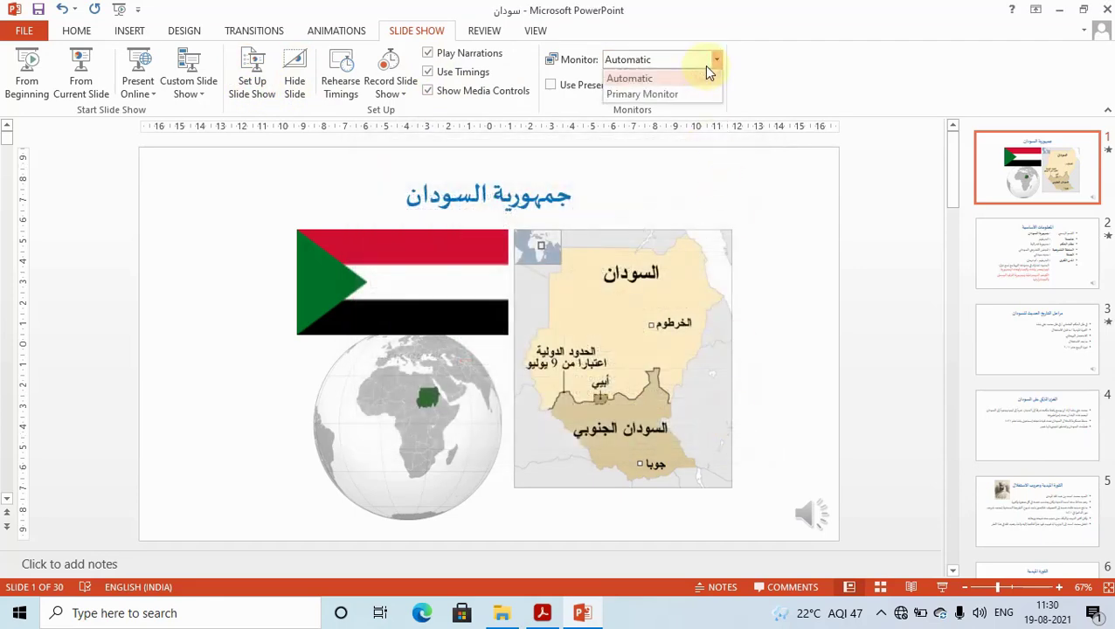
pyautogui.click(859, 293)
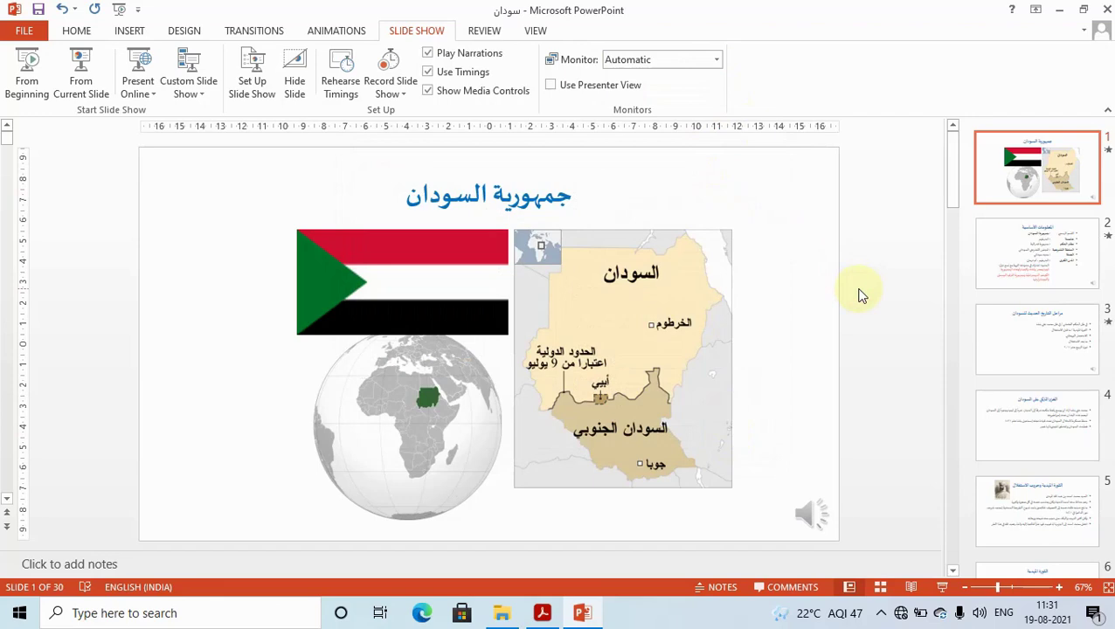
pyautogui.hotkey('alt', 'Tab')
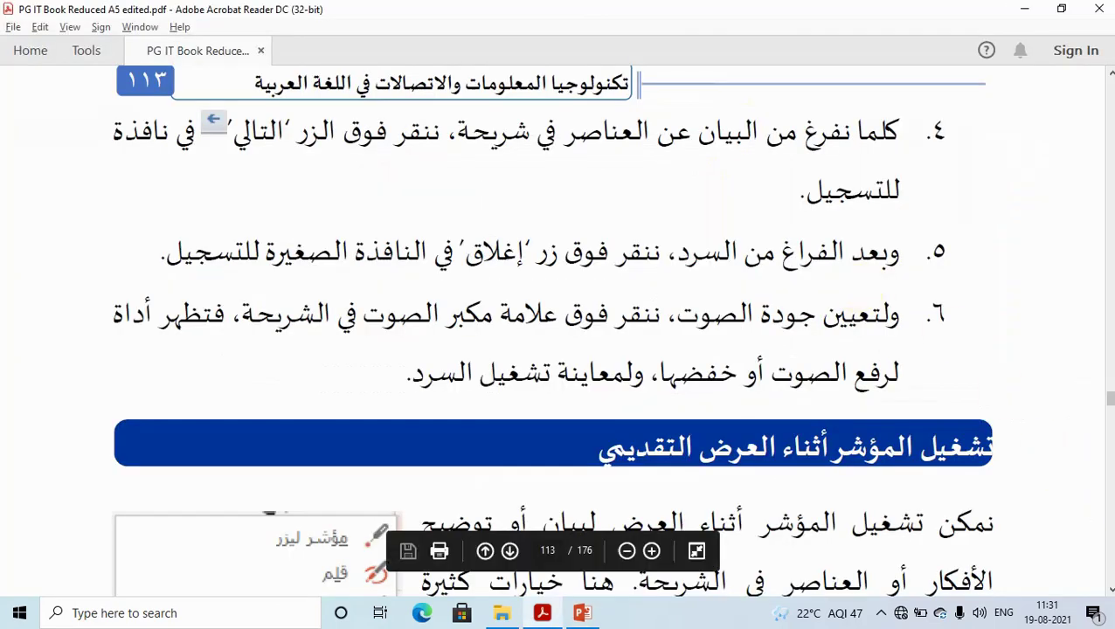
# Step: Read the PDF's pointer-options instructions for drawing on slides, then switch back to PowerPoint
pyautogui.click(1110, 593)
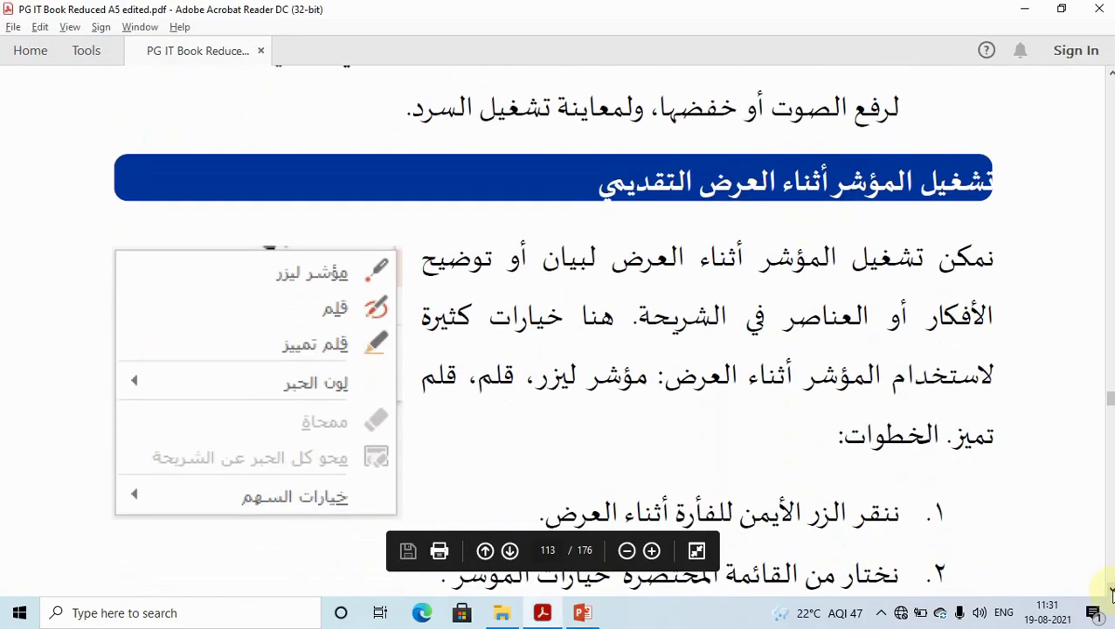
pyautogui.click(1110, 593)
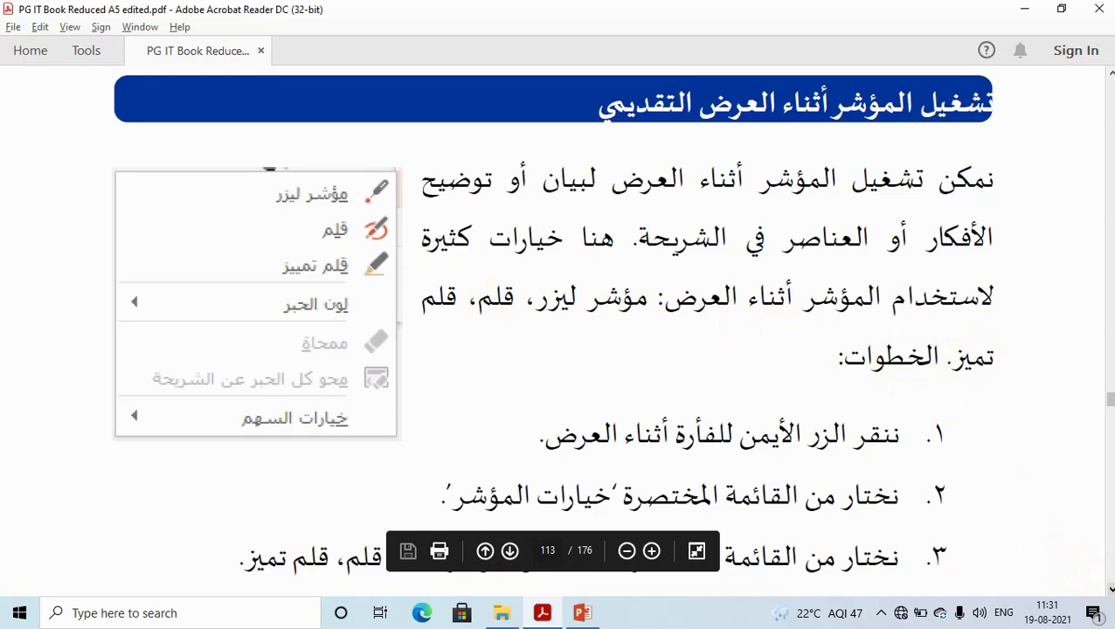
pyautogui.scroll(-3, 1110, 592)
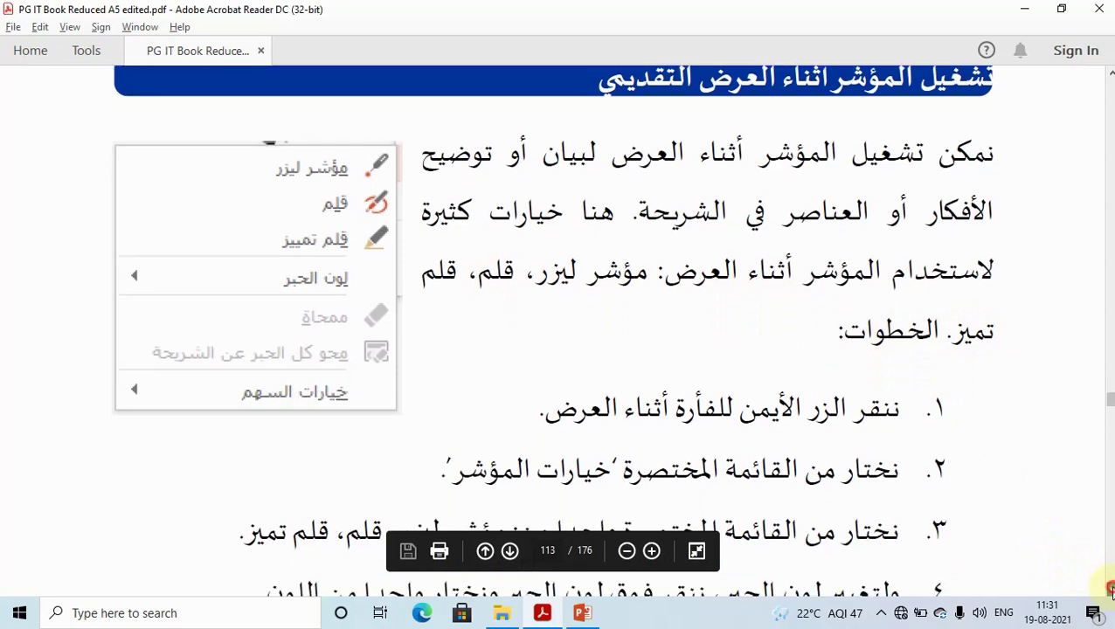
pyautogui.scroll(-1, 1111, 592)
pyautogui.scroll(-1, 1110, 591)
pyautogui.scroll(-1, 1110, 592)
pyautogui.scroll(-1, 1110, 592)
pyautogui.scroll(-1, 1110, 592)
pyautogui.scroll(-1, 1110, 592)
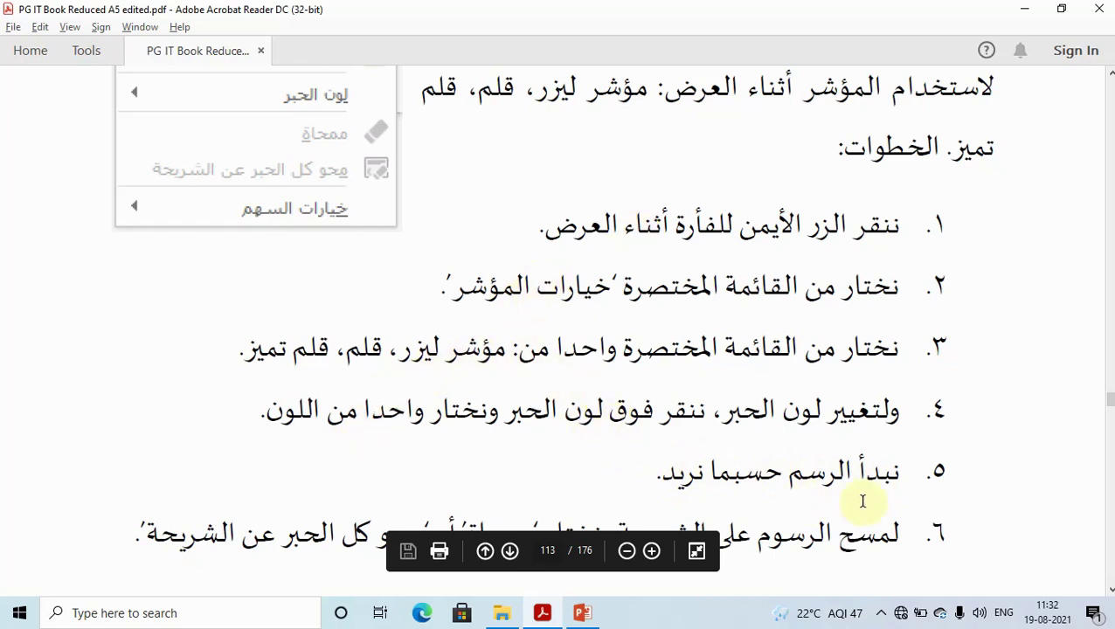
pyautogui.scroll(-1, 612, 331)
pyautogui.scroll(-4, 612, 331)
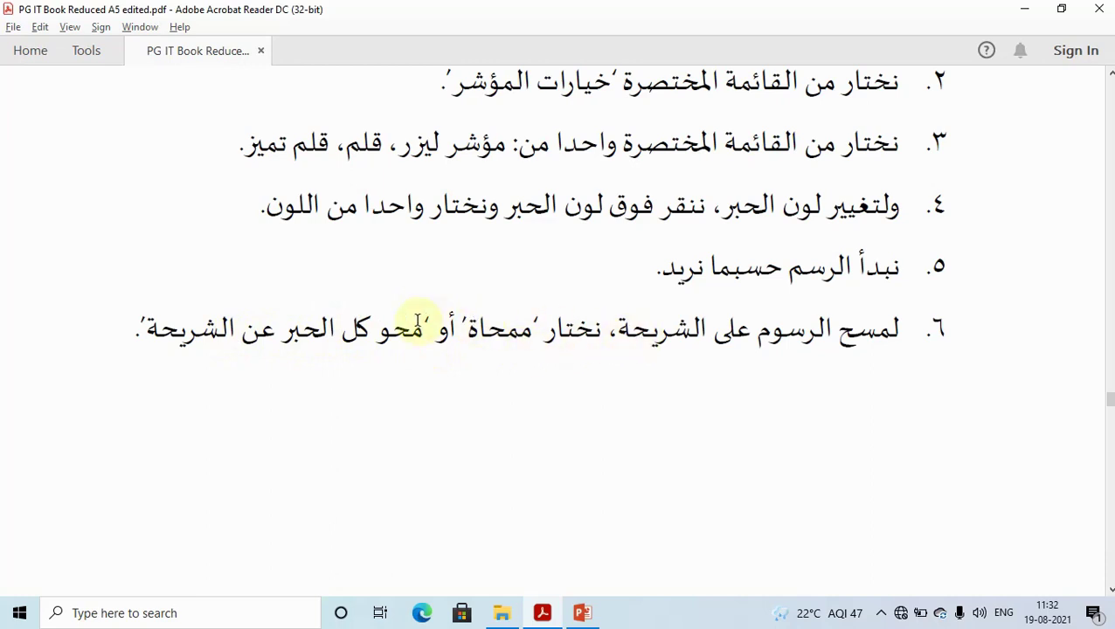
pyautogui.hotkey('alt', 'Tab')
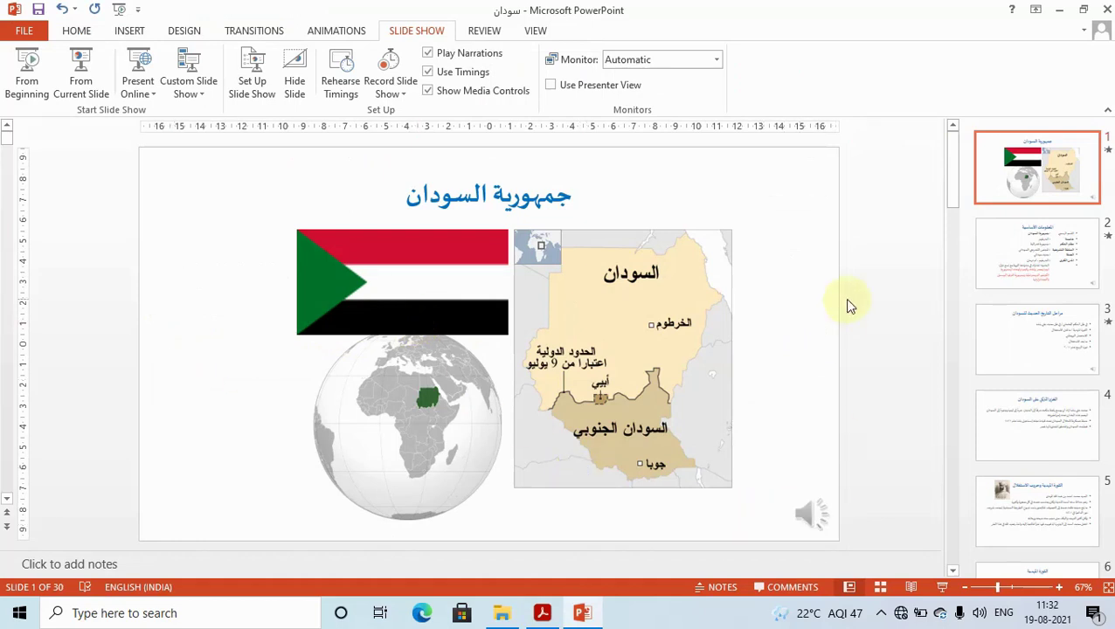
# Step: Start the slide show and set the pointer to a dark-blue pen
pyautogui.press('F5')
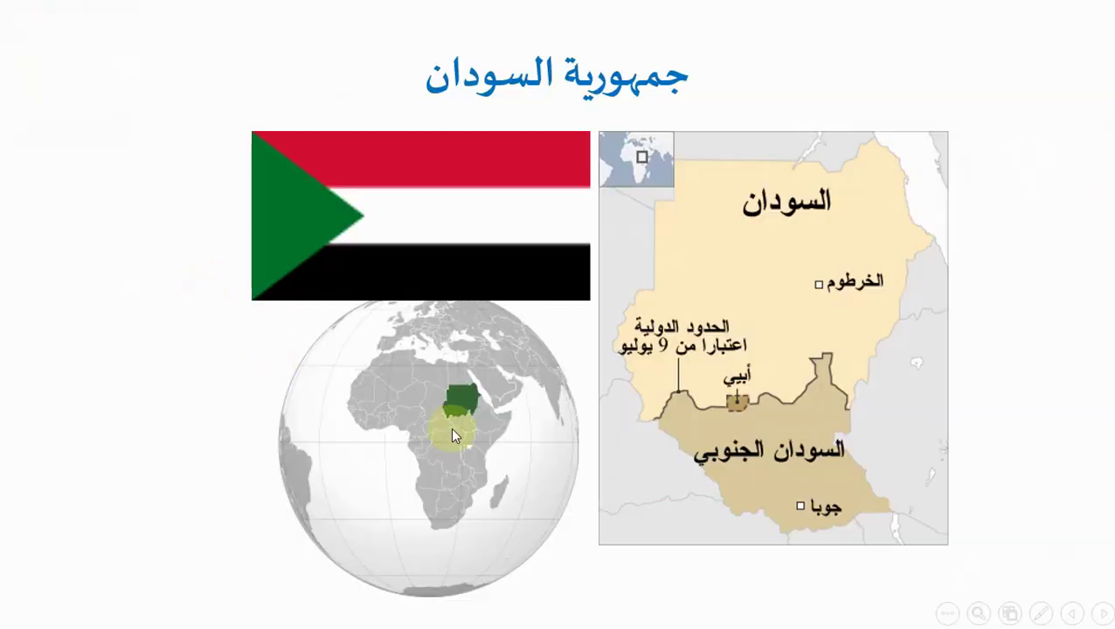
pyautogui.rightClick(154, 255)
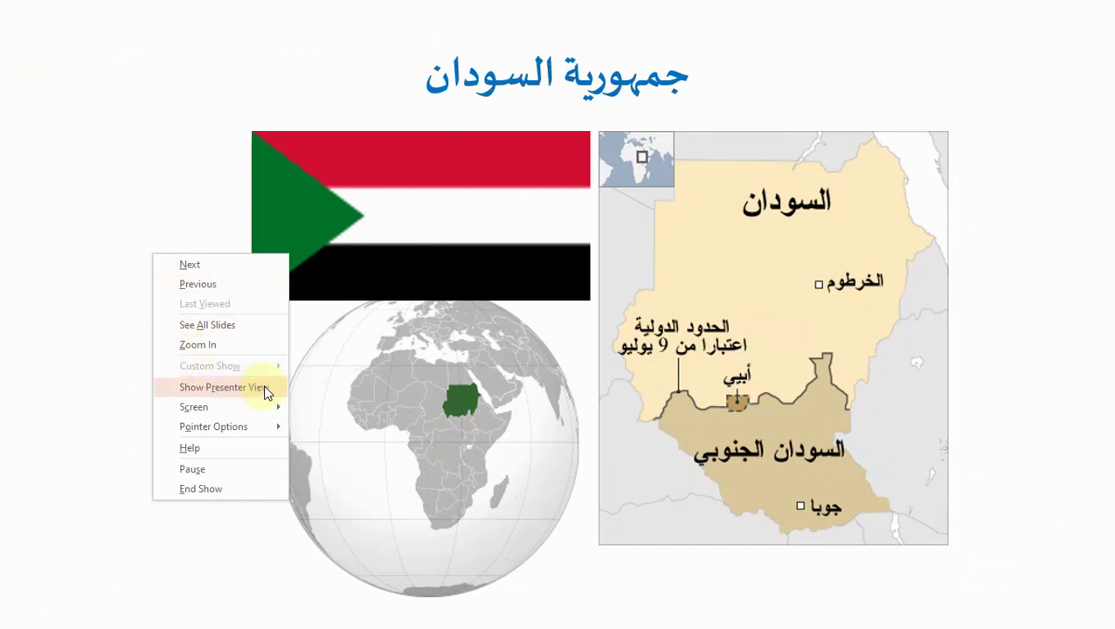
pyautogui.moveTo(273, 430)
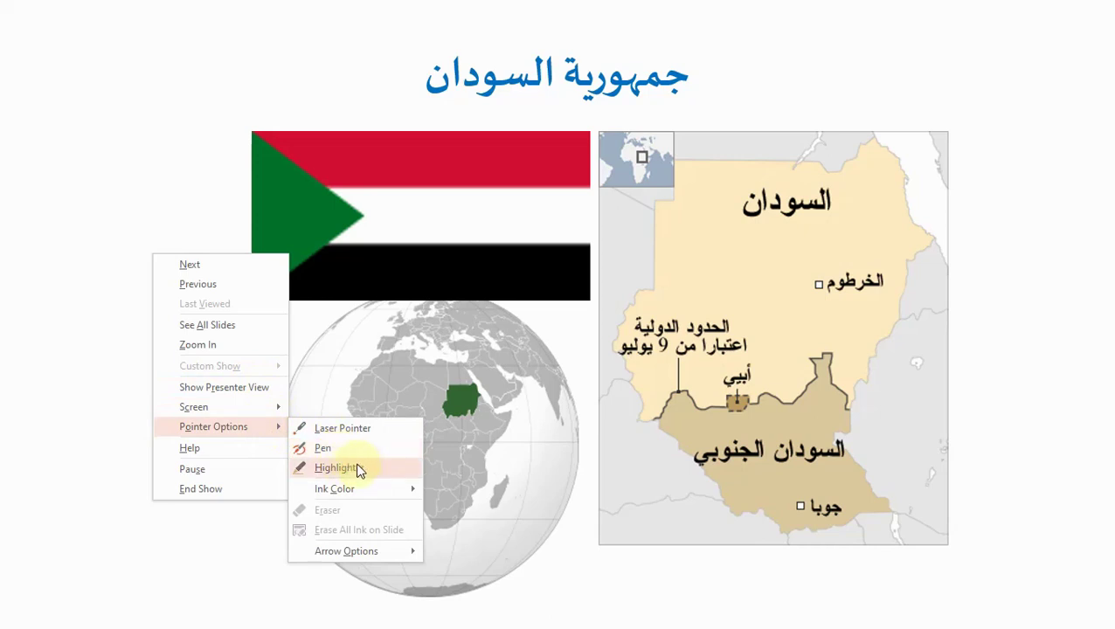
pyautogui.moveTo(392, 496)
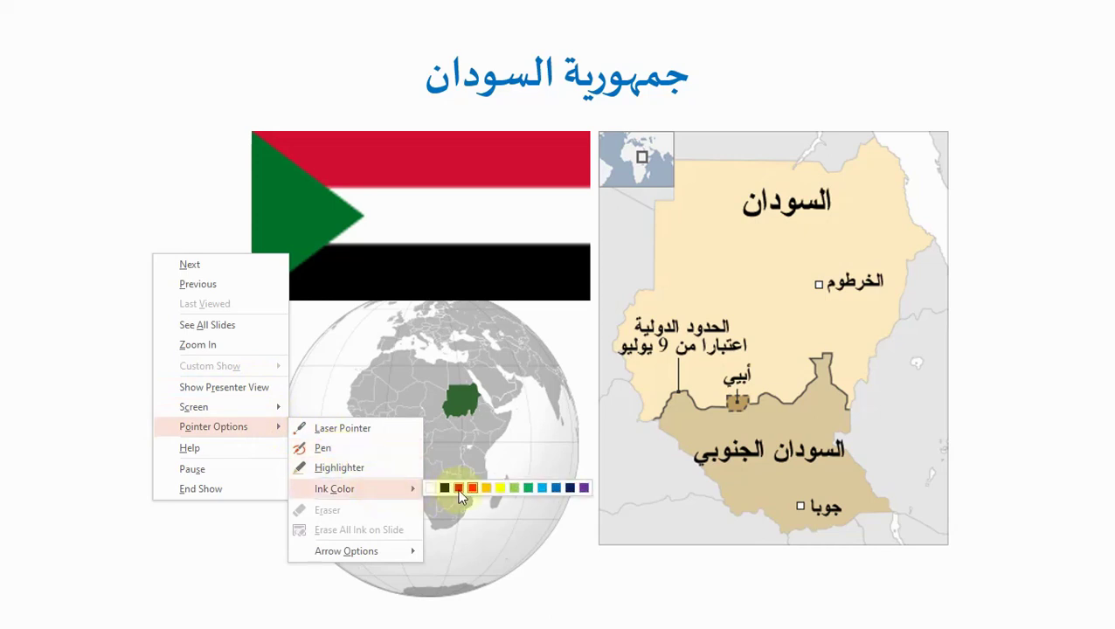
pyautogui.click(571, 491)
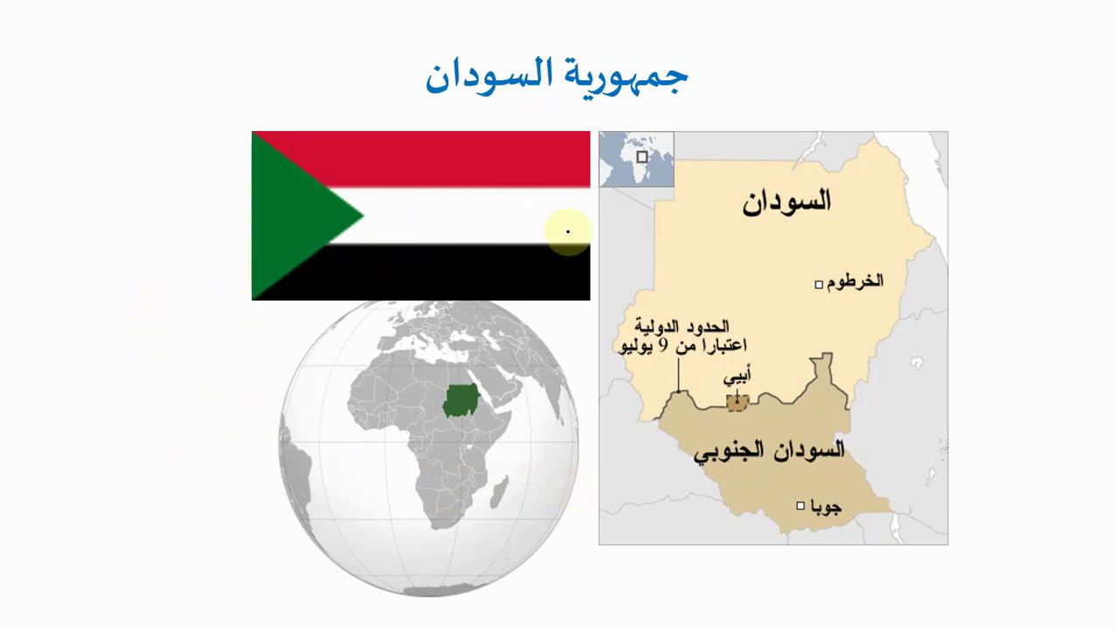
# Step: Circle the السودان and الخرطوم labels on the slide 1 map in ink
pyautogui.moveTo(819, 183); pyautogui.dragTo(809, 171)
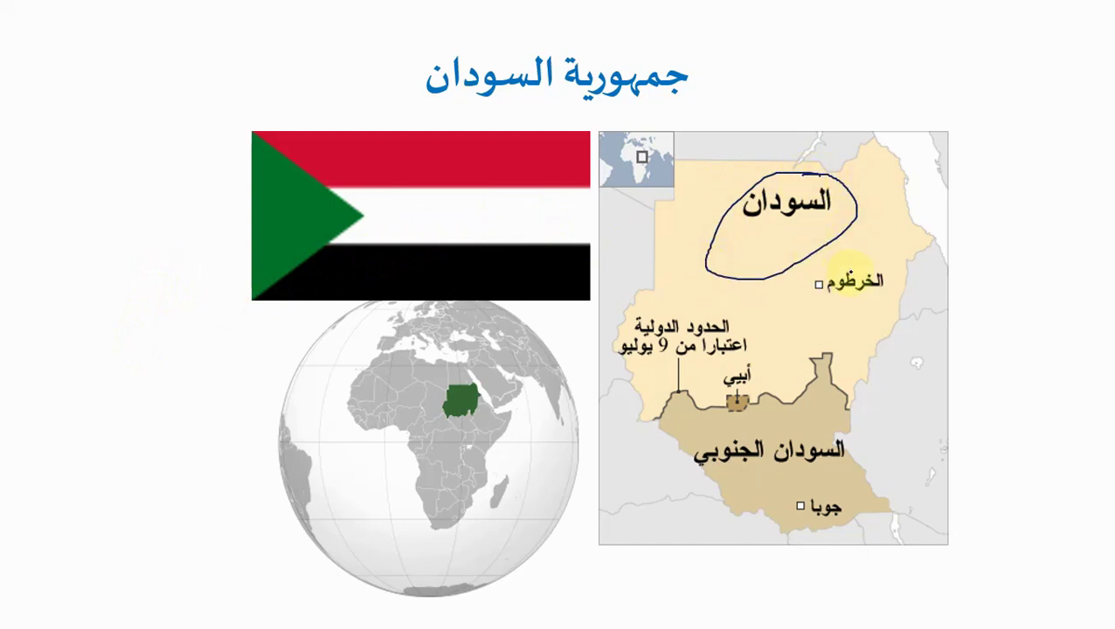
pyautogui.moveTo(812, 264)
pyautogui.mouseDown()
pyautogui.moveTo(887, 282)
pyautogui.moveTo(810, 255)
pyautogui.mouseUp()
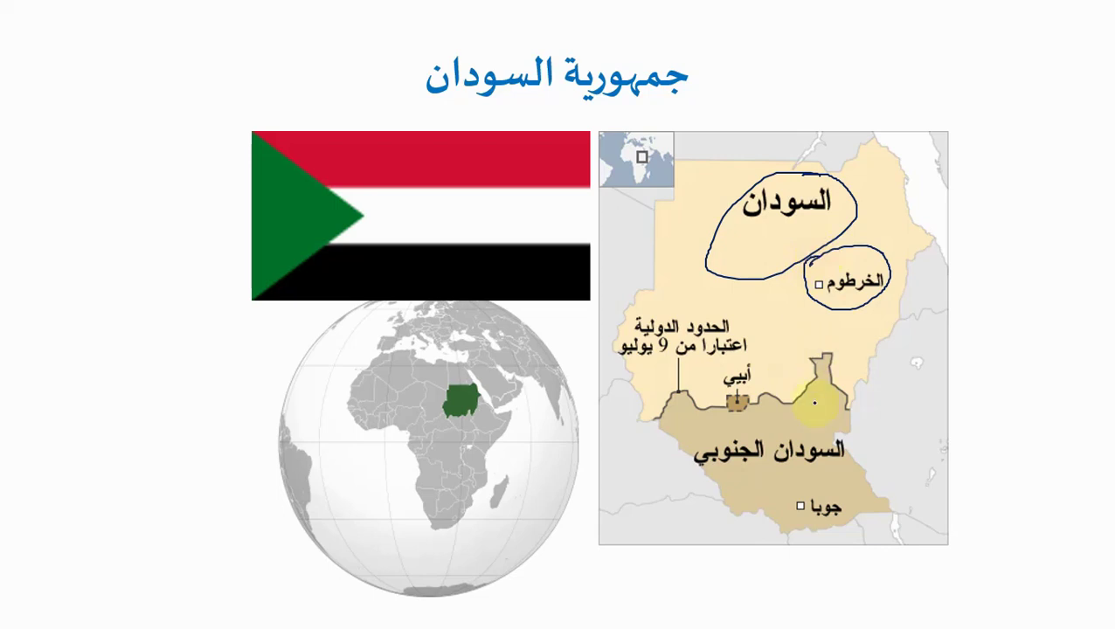
pyautogui.press('Right')
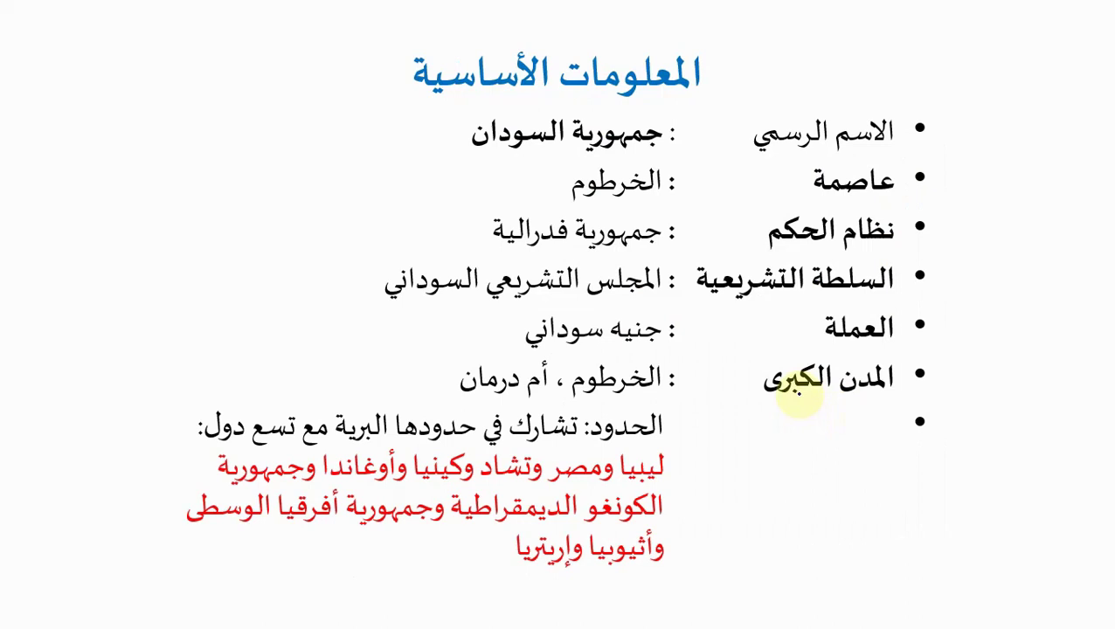
pyautogui.press('Left')
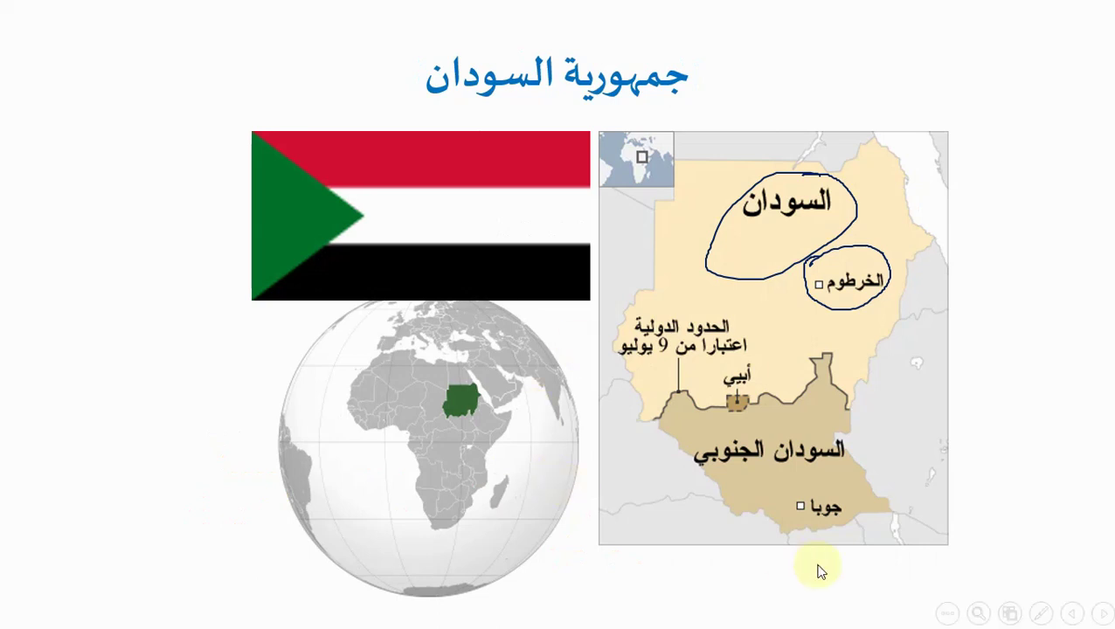
# Step: Switch to the yellow highlighter and mark the South Sudan label and Sudan on the globe
pyautogui.rightClick(201, 320)
pyautogui.moveTo(315, 492)
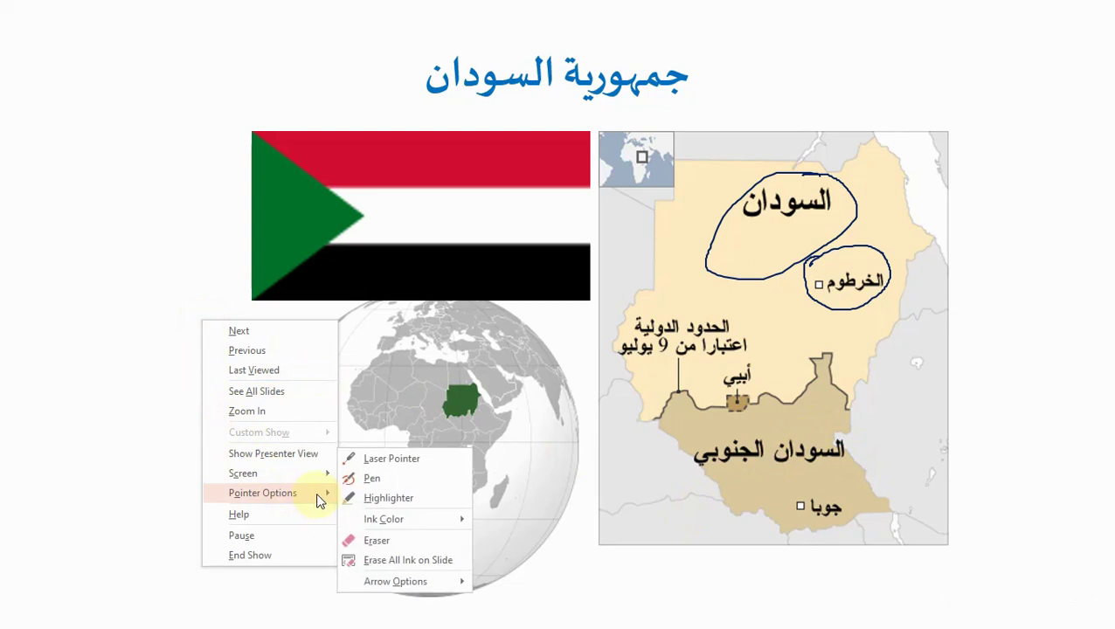
pyautogui.click(388, 498)
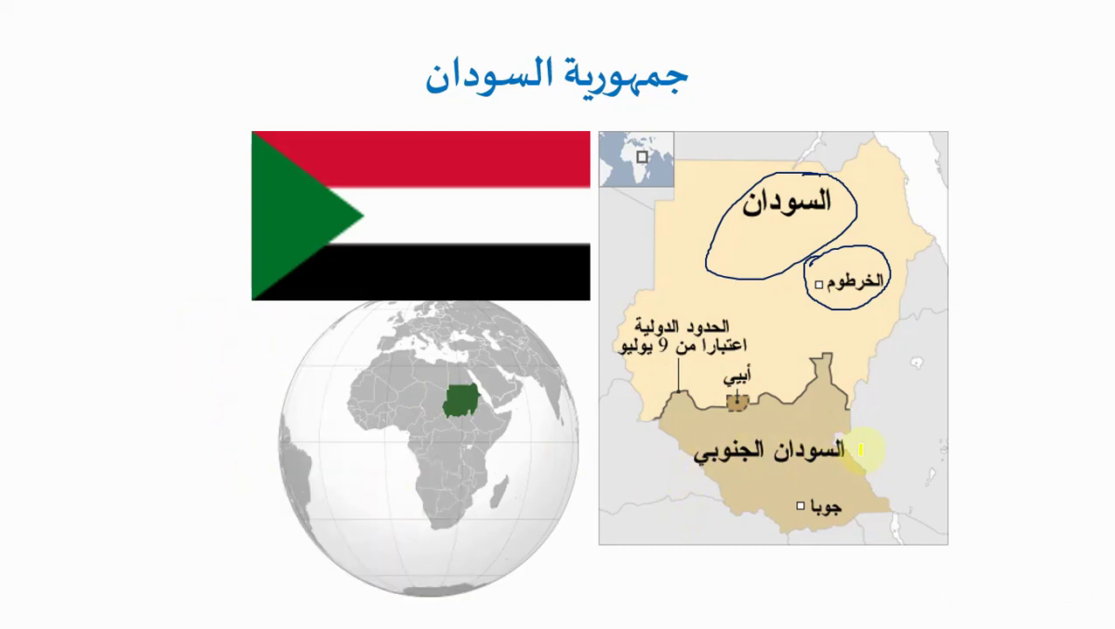
pyautogui.moveTo(855, 449); pyautogui.dragTo(695, 455)
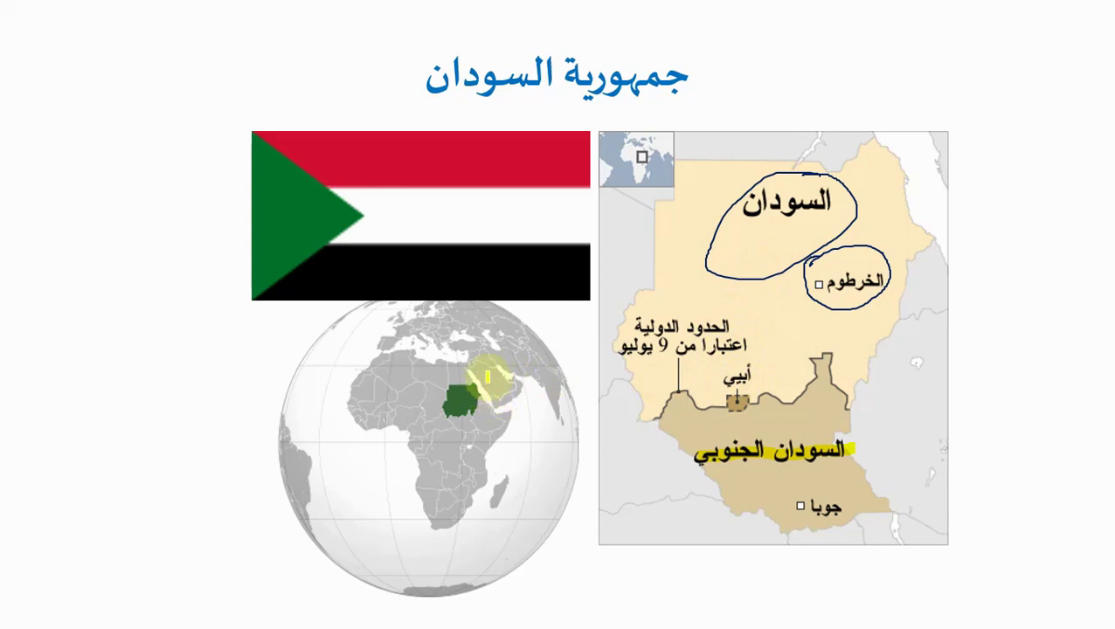
pyautogui.moveTo(488, 375); pyautogui.dragTo(487, 376)
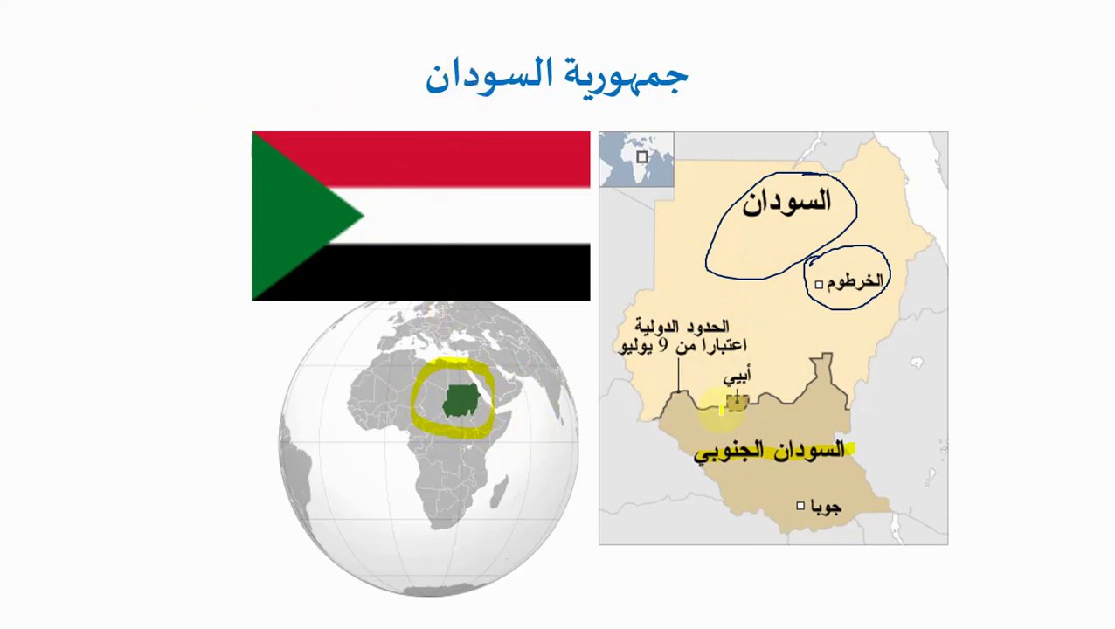
# Step: Highlight the major-cities and borders lines on the basic-information slide, then end the show
pyautogui.press('Right')
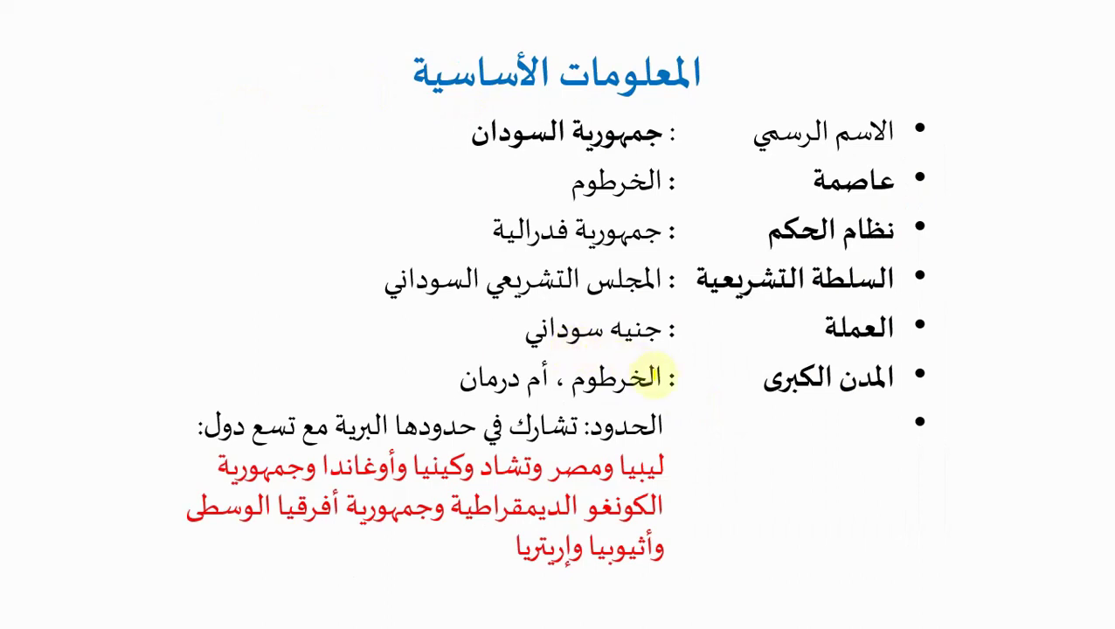
pyautogui.moveTo(668, 377); pyautogui.dragTo(479, 380)
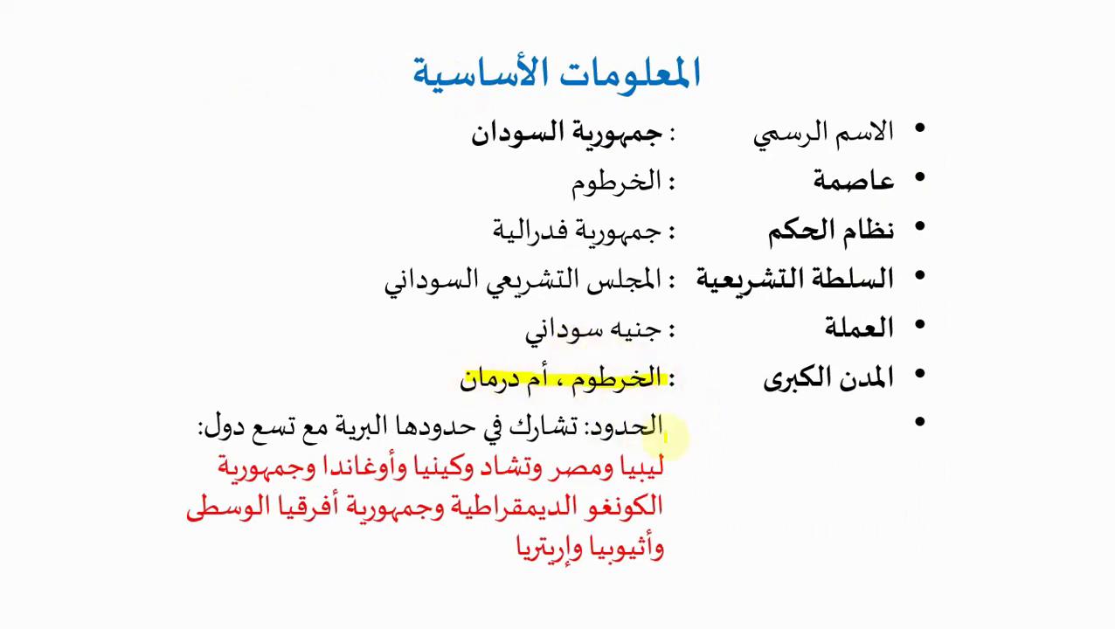
pyautogui.moveTo(666, 427); pyautogui.dragTo(198, 411)
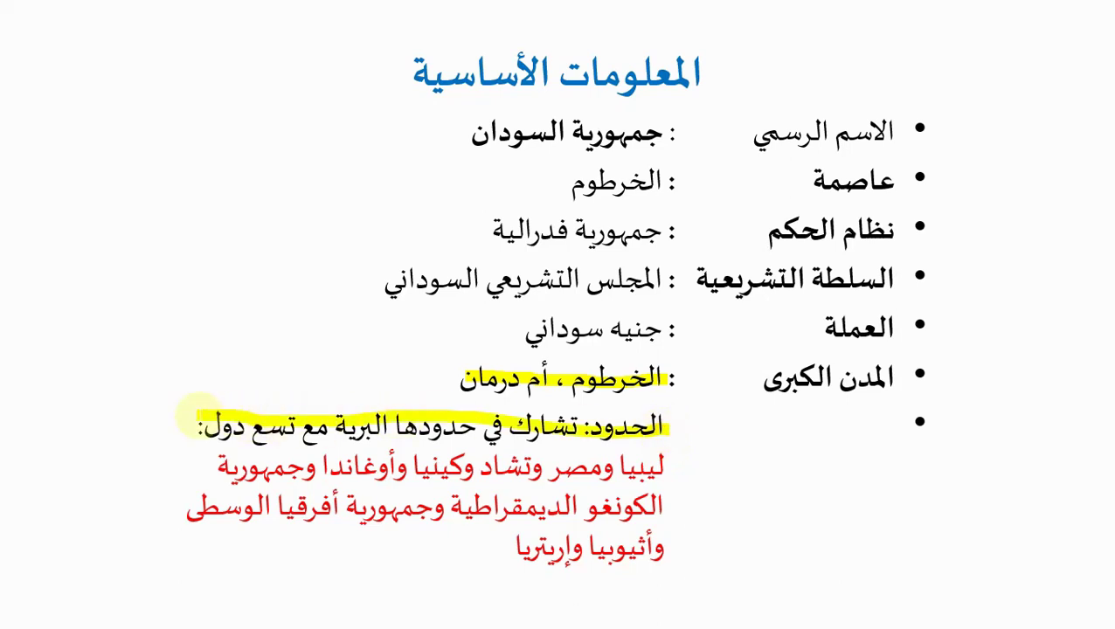
pyautogui.press('Escape')
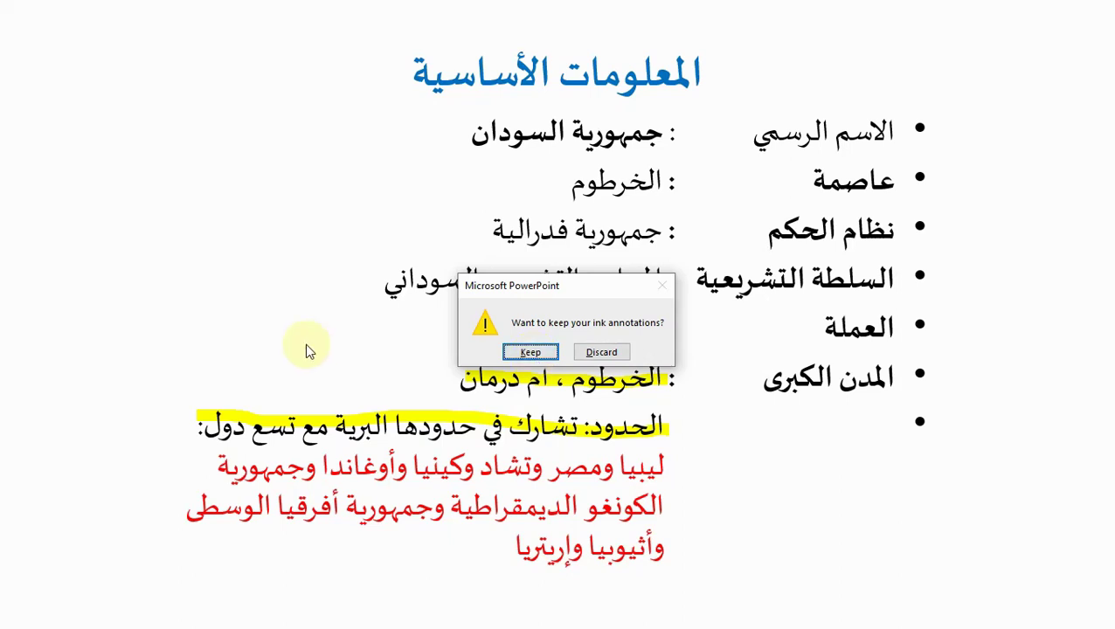
# Step: Keep the ink annotations and check the yellow highlights on slide 2
pyautogui.click(532, 354)
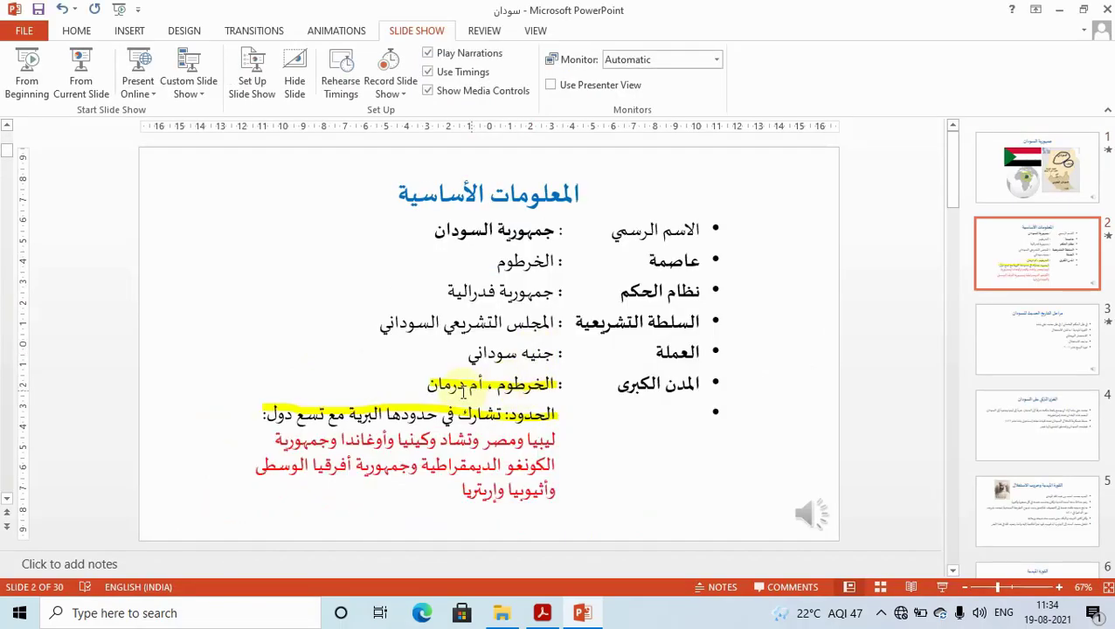
pyautogui.click(455, 389)
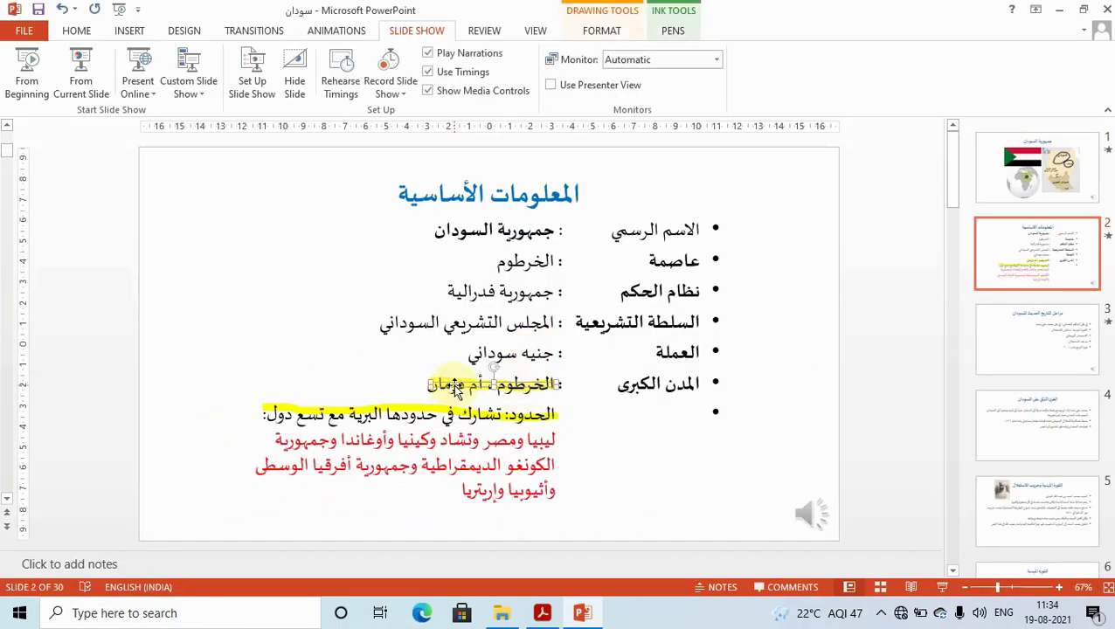
pyautogui.click(455, 411)
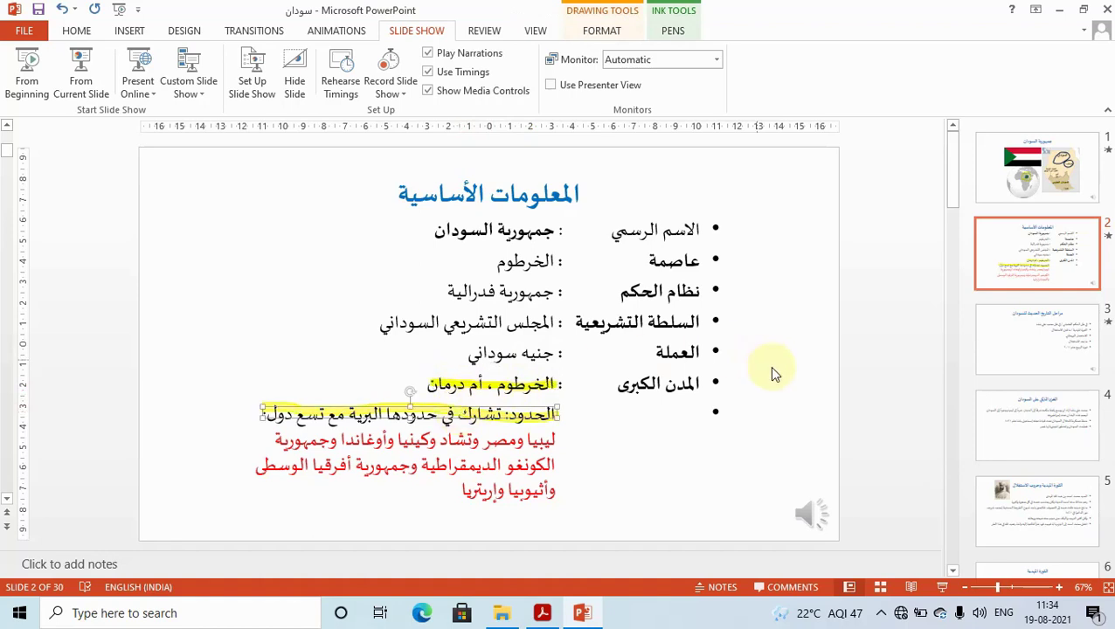
pyautogui.click(889, 368)
# Step: Check the dark-blue circles and yellow highlights kept on slide 1
pyautogui.scroll(1, 892, 371)
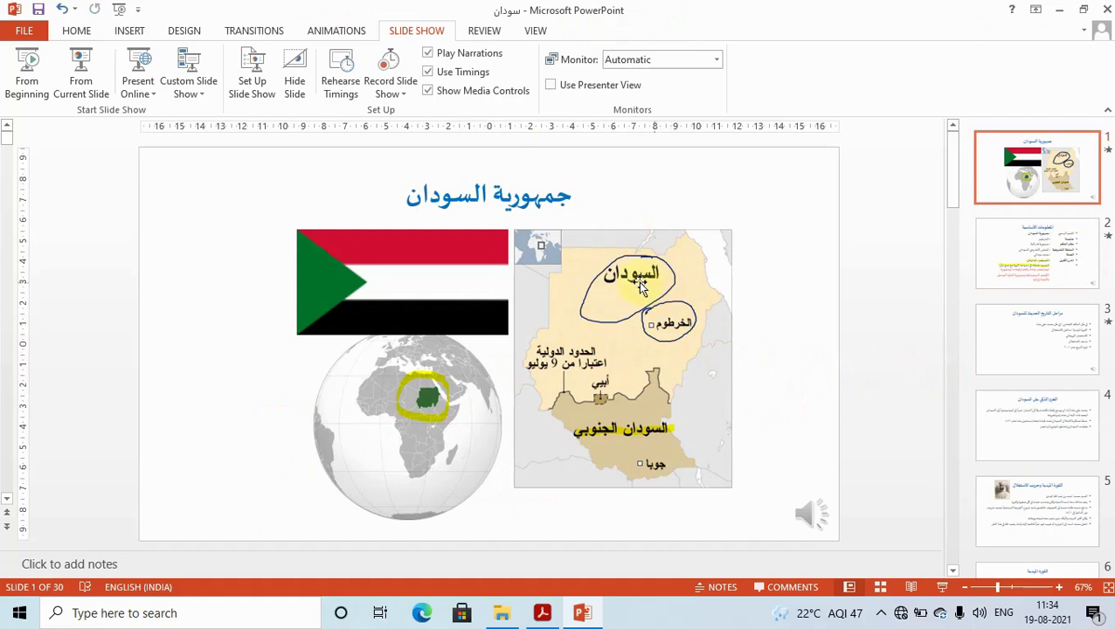
pyautogui.click(628, 321)
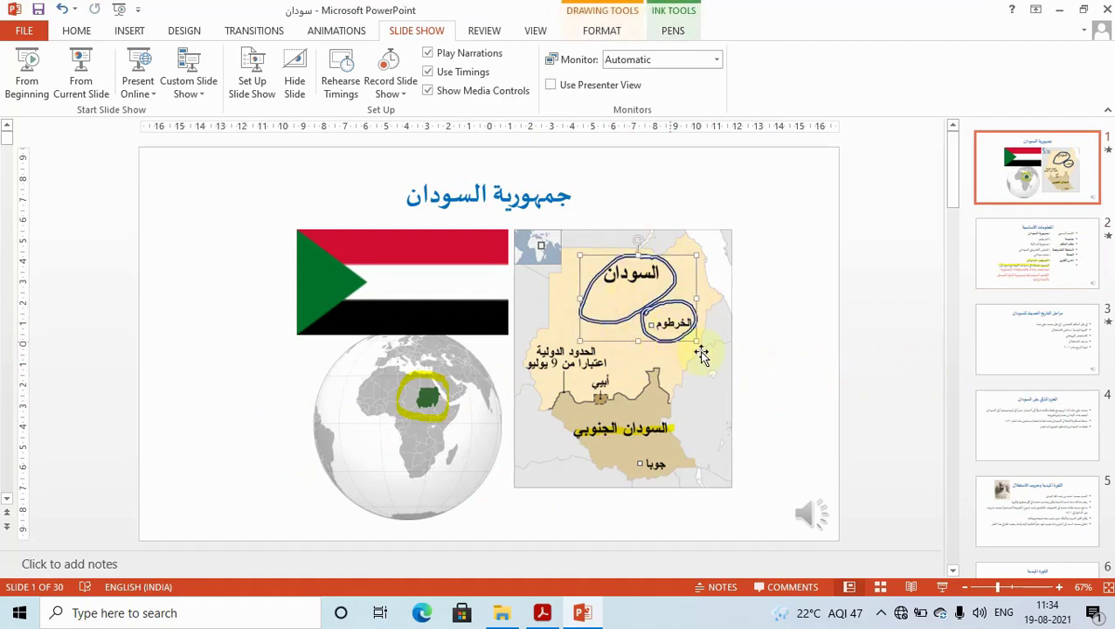
pyautogui.click(645, 428)
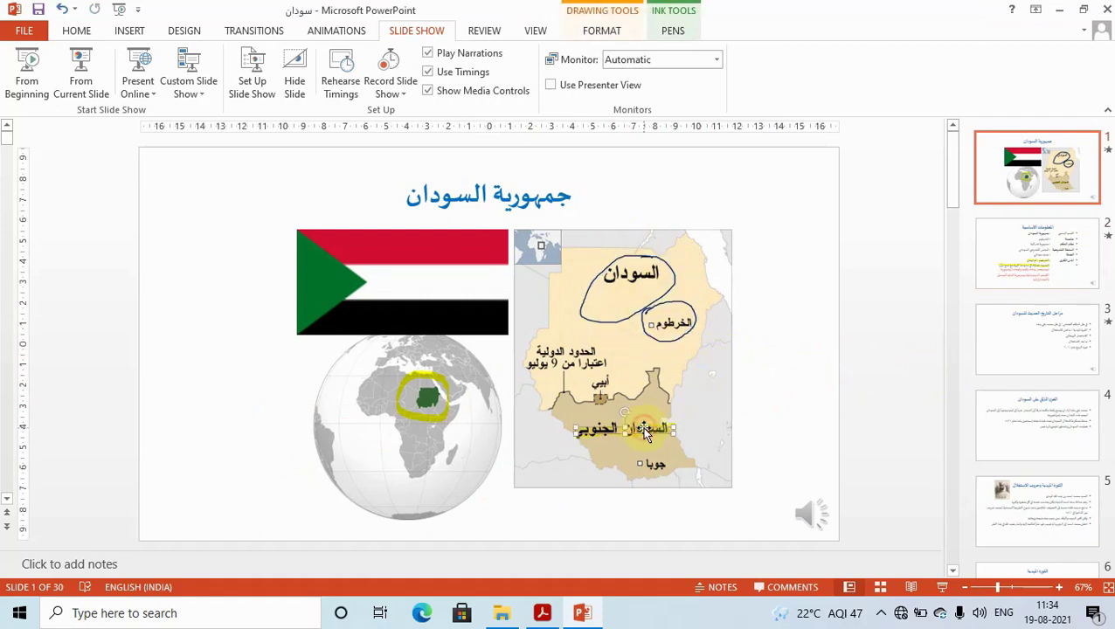
pyautogui.click(450, 409)
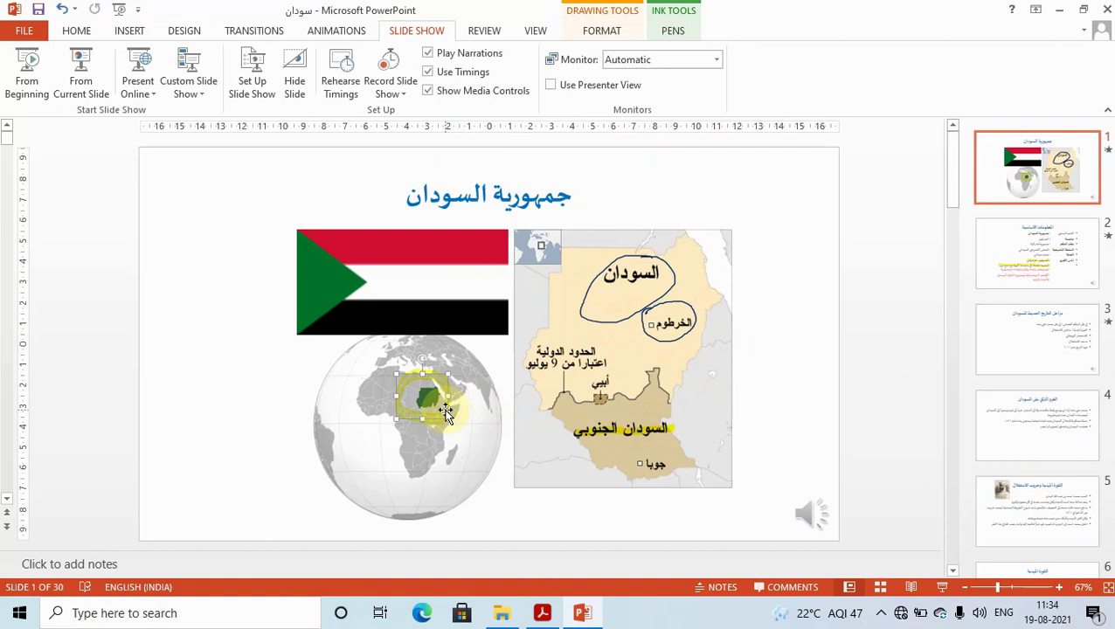
pyautogui.click(794, 404)
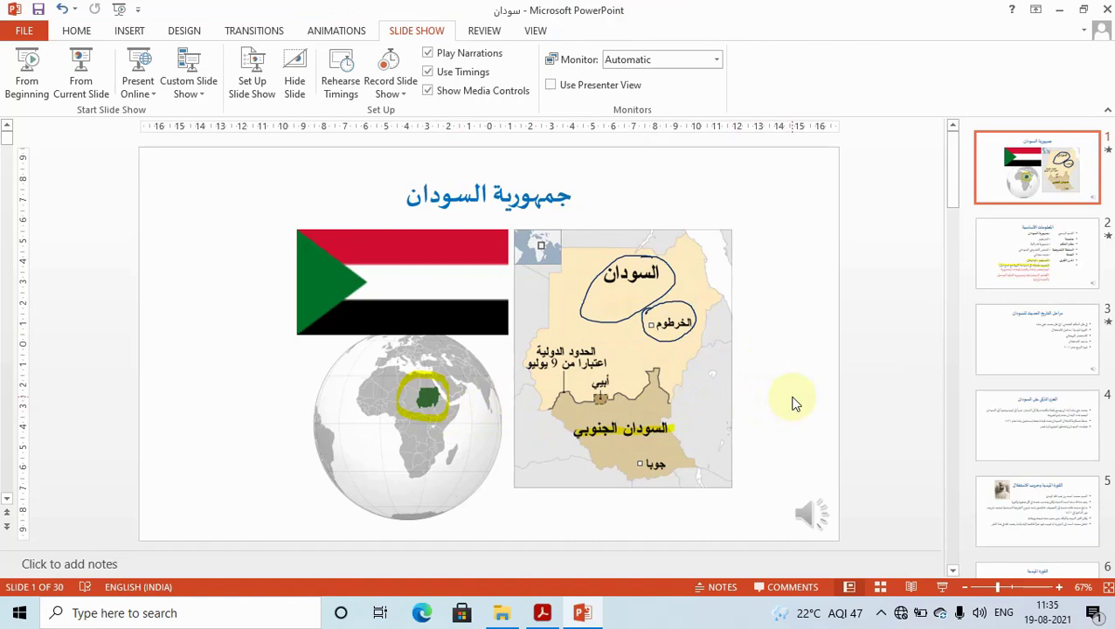
# Step: Look back over the PDF instructions in Acrobat Reader, then return to the Sudan presentation
pyautogui.hotkey('alt', 'Tab')
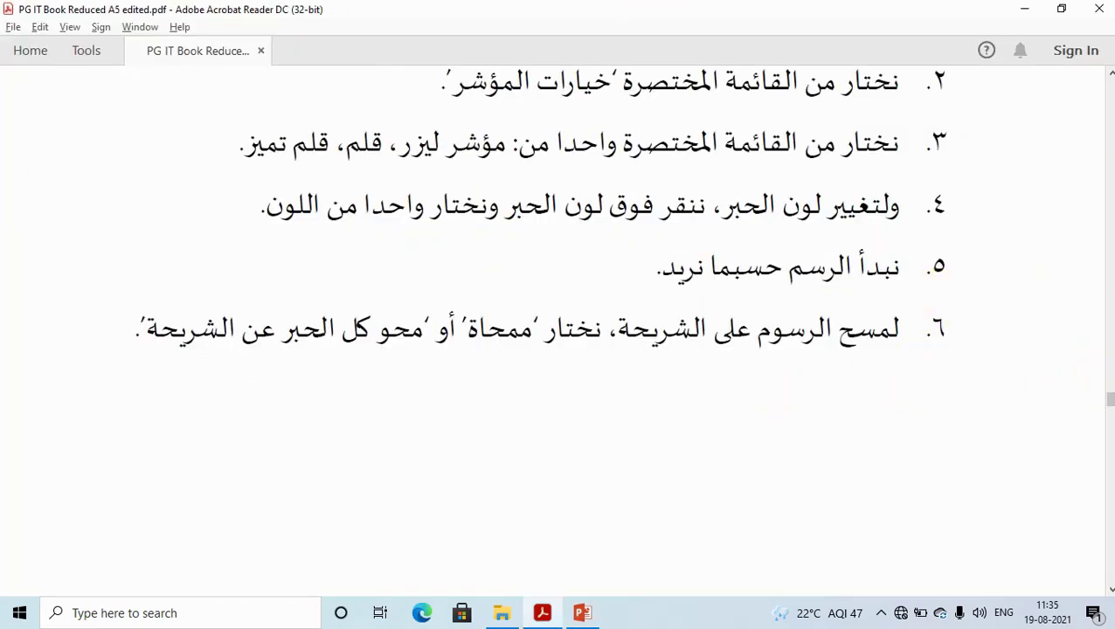
pyautogui.scroll(6, 1109, 75)
pyautogui.scroll(5, 1110, 77)
pyautogui.scroll(5, 1110, 77)
pyautogui.scroll(1, 1110, 77)
pyautogui.hotkey('alt', 'Tab')
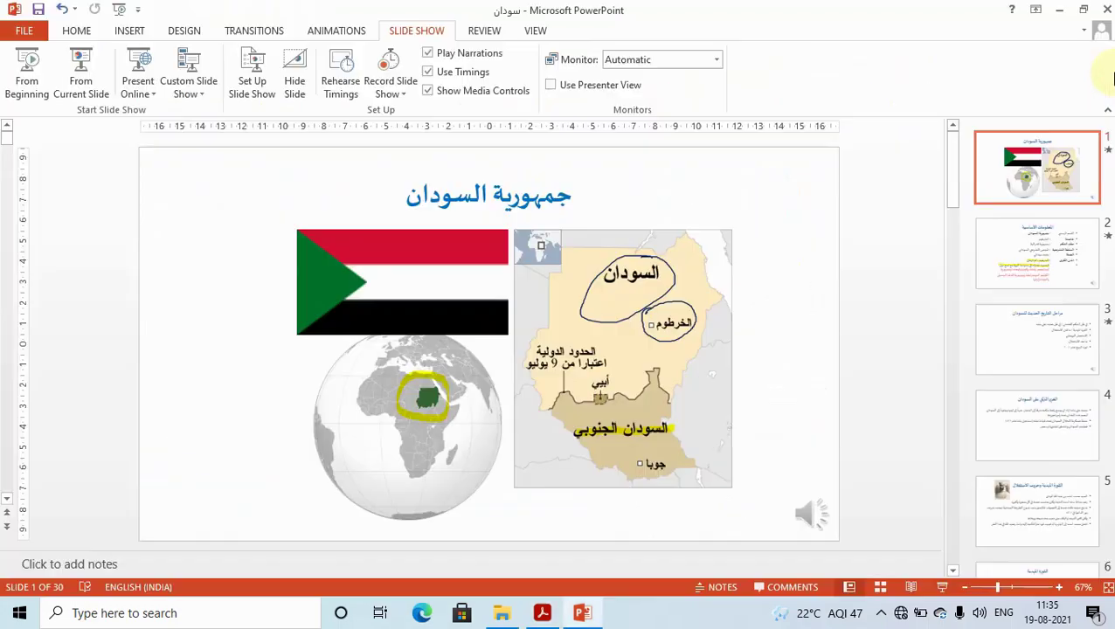